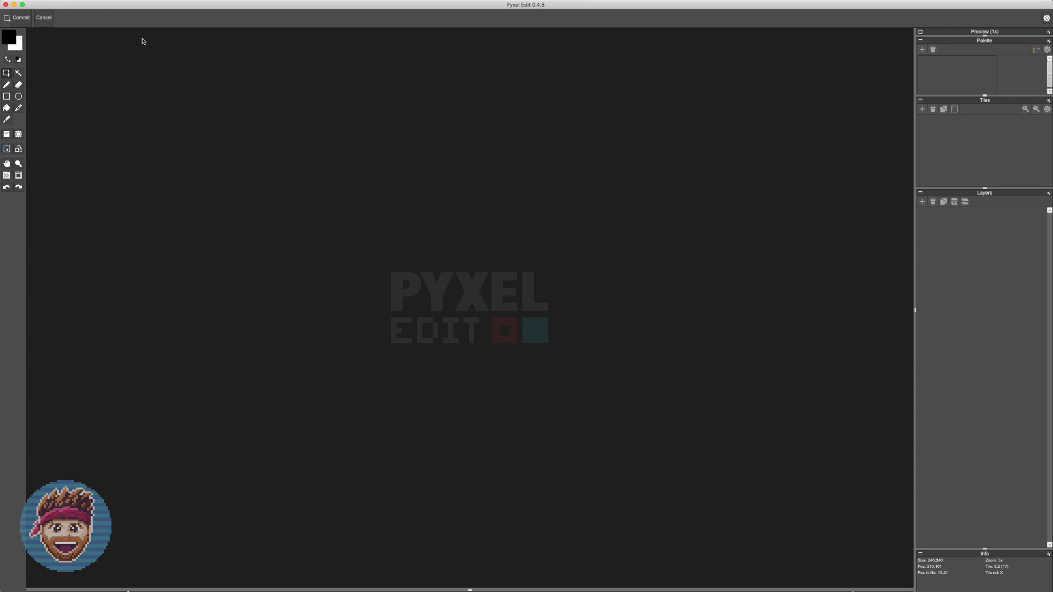
Create a new tiled document 6 tiles wide and 6 tiles high, with 40 x 40 pixel tiles.
left_click(27, 3)
left_click(34, 14)
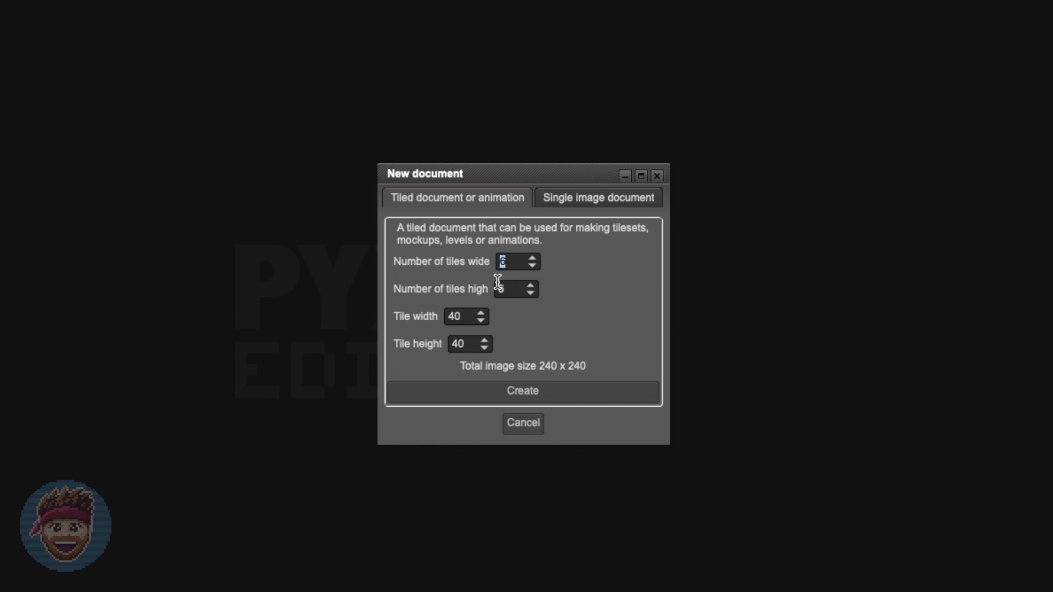
key("Tab")
key("Tab")
key("Tab")
left_click(581, 391)
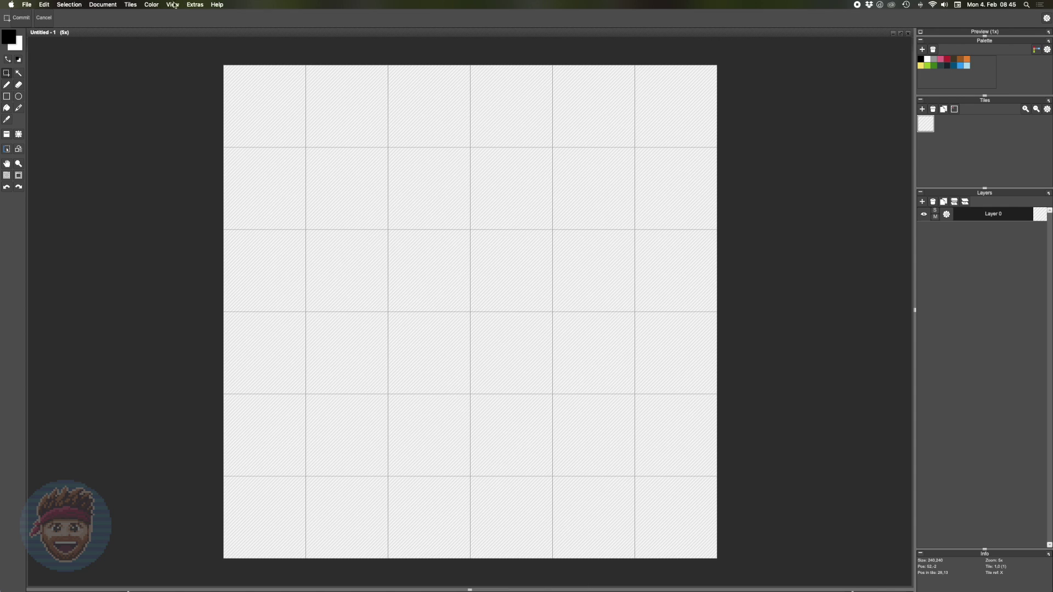
Load the tilemap-palette file from the Desktop as the document's colour palette.
left_click(152, 5)
left_click(206, 31)
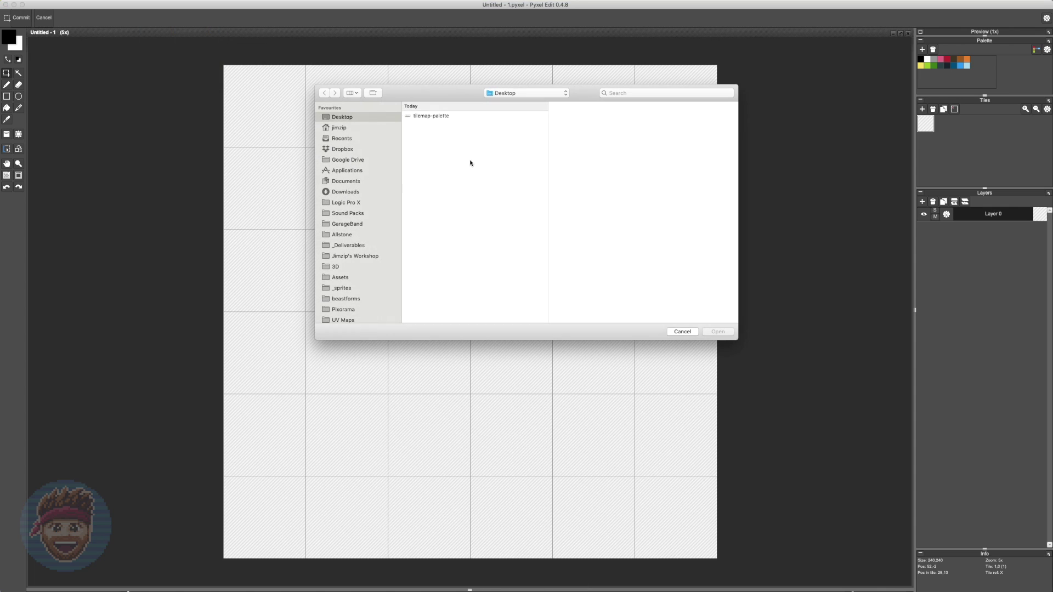
left_click(446, 116)
left_click(717, 332)
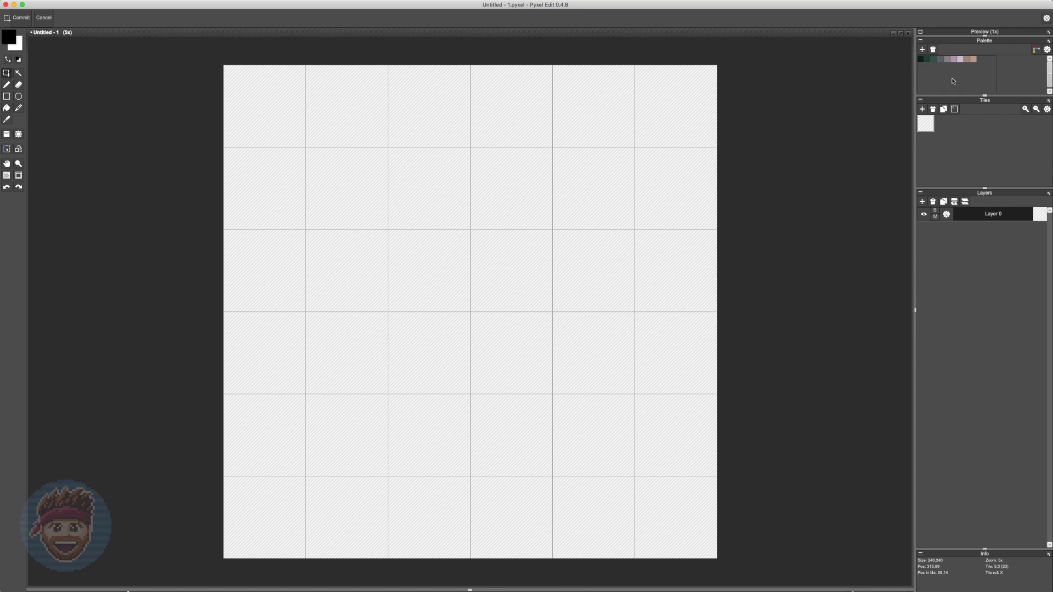
Add a second layer and fill the lower layer with the palette's darkest green.
left_click(922, 202)
left_click(960, 227)
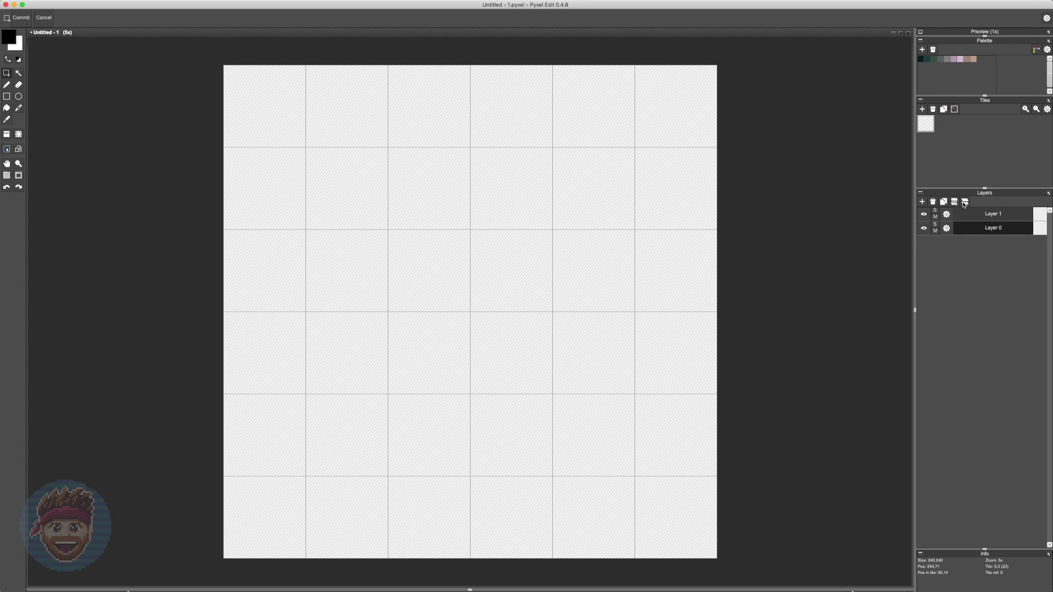
left_click(922, 59)
key("f")
left_click(633, 183)
Rename the filled lower layer BG and the upper layer Walls.
left_click(946, 227)
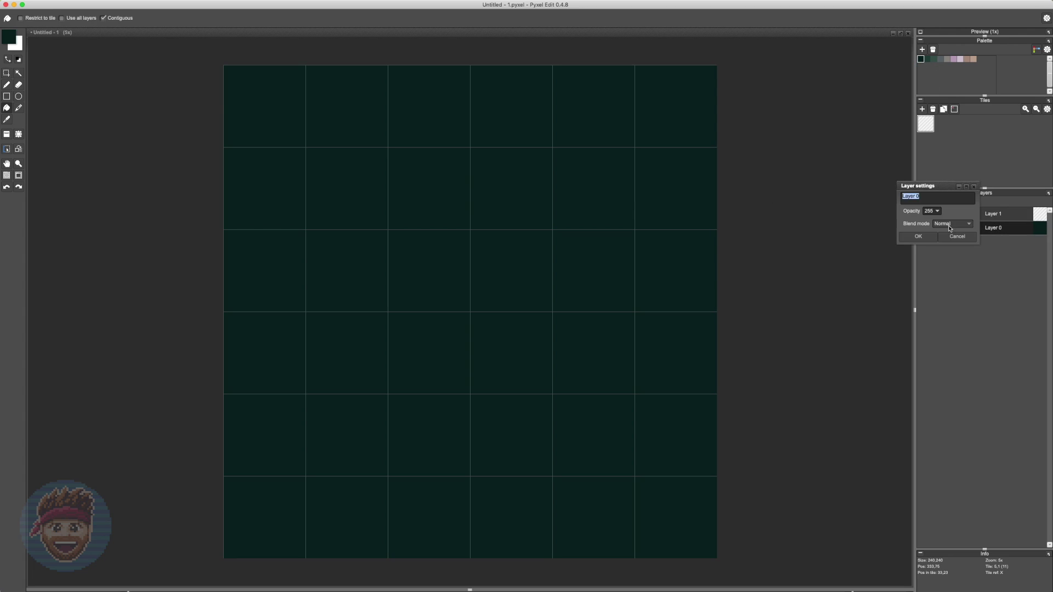
type("G")
key("Return")
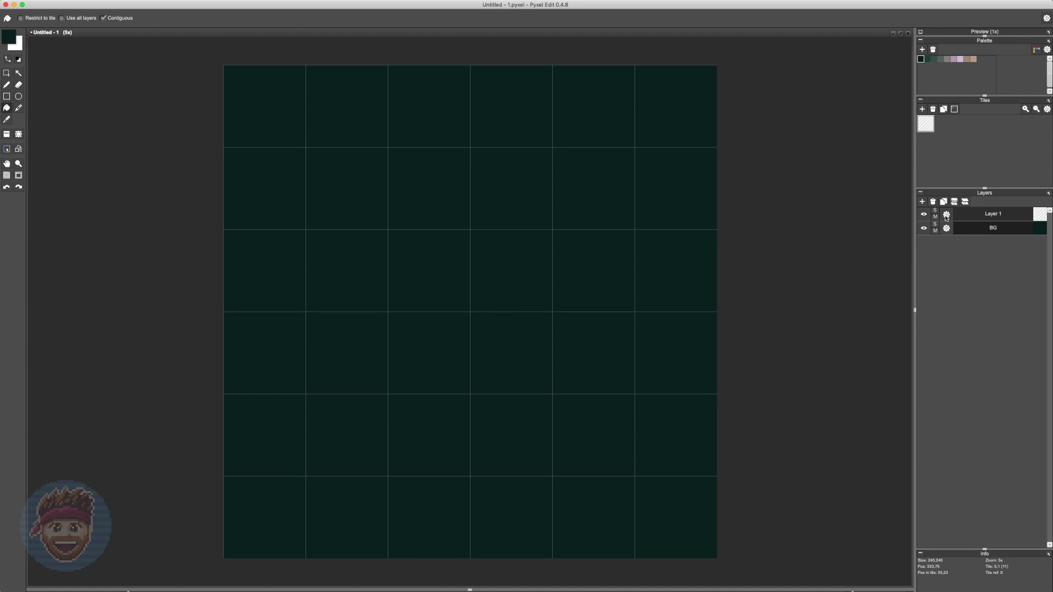
left_click(946, 214)
type("Walls")
key("Return")
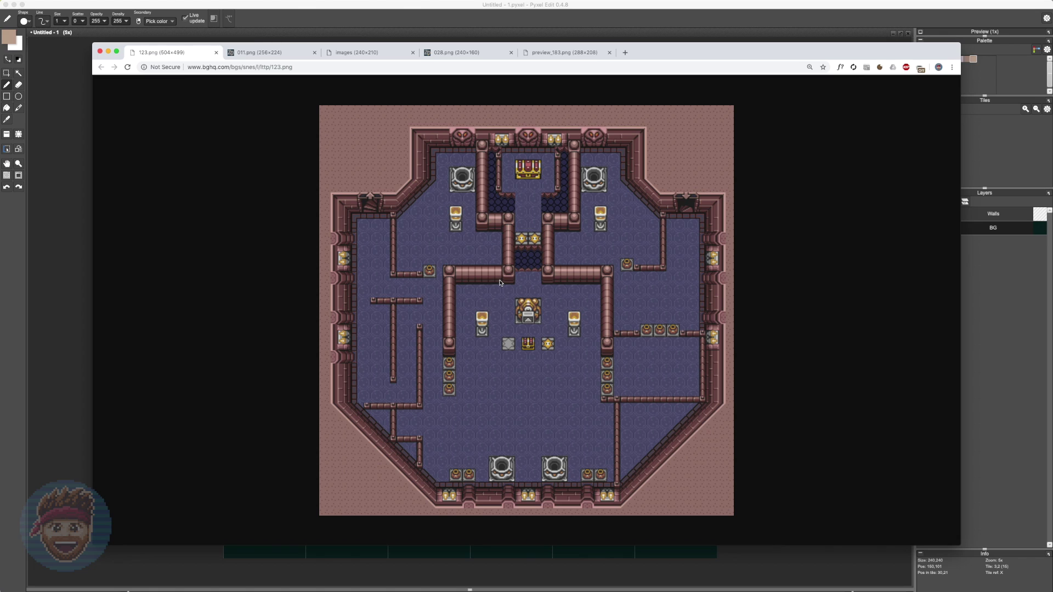
Examine how walls and corners are drawn in the browser's reference game screenshots, then switch back to Pyxel Edit.
left_click(297, 54)
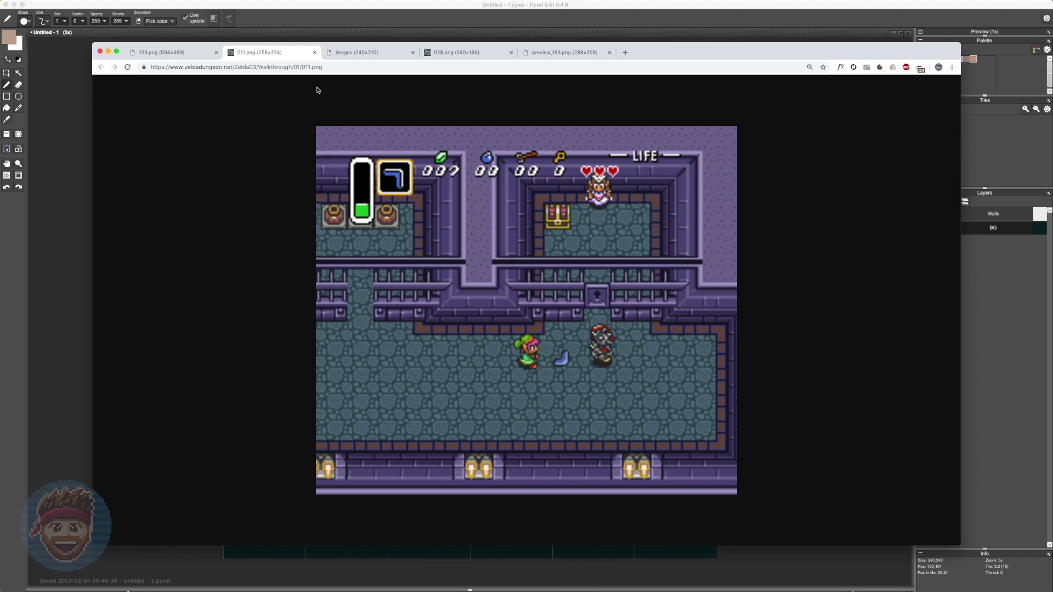
left_click(362, 55)
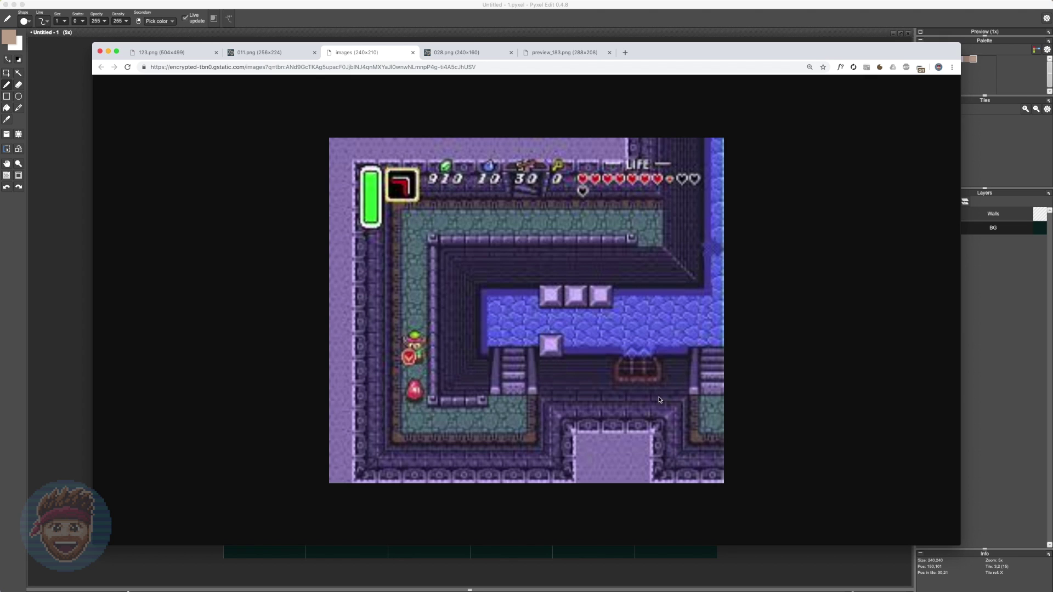
left_click(459, 55)
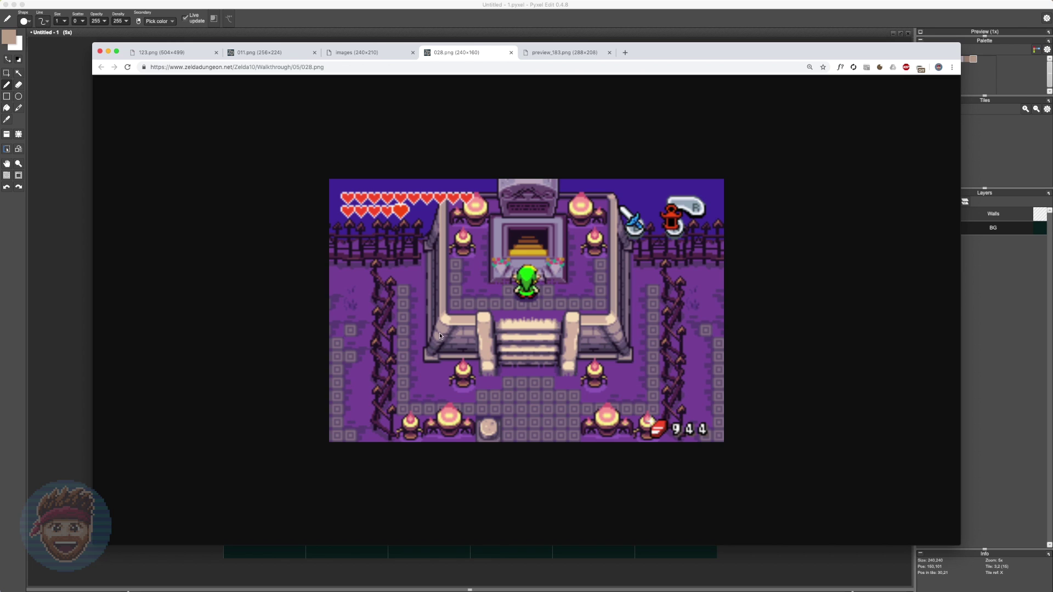
left_click(552, 56)
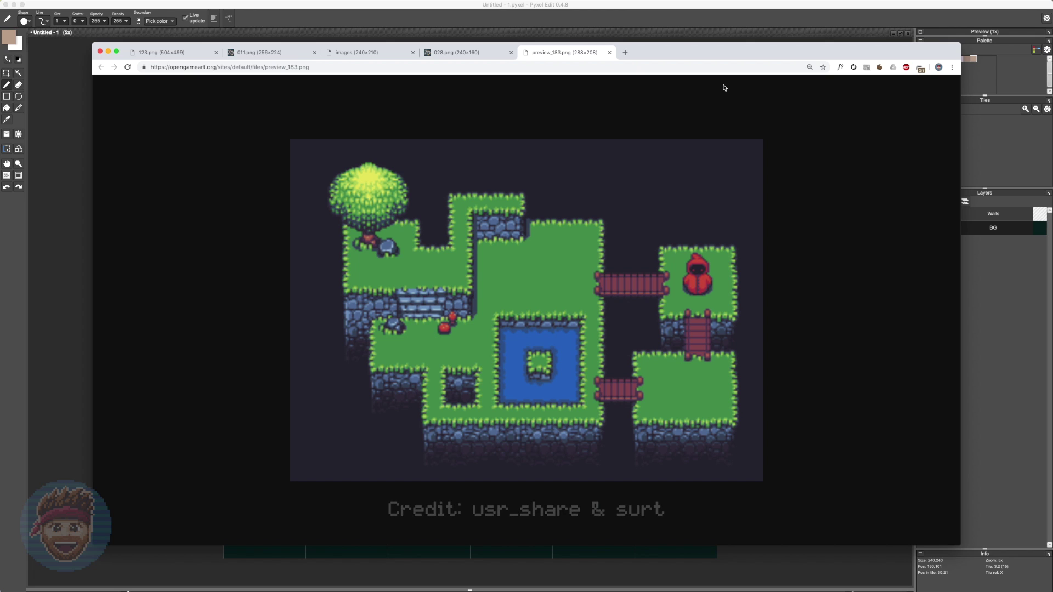
key("super+Tab")
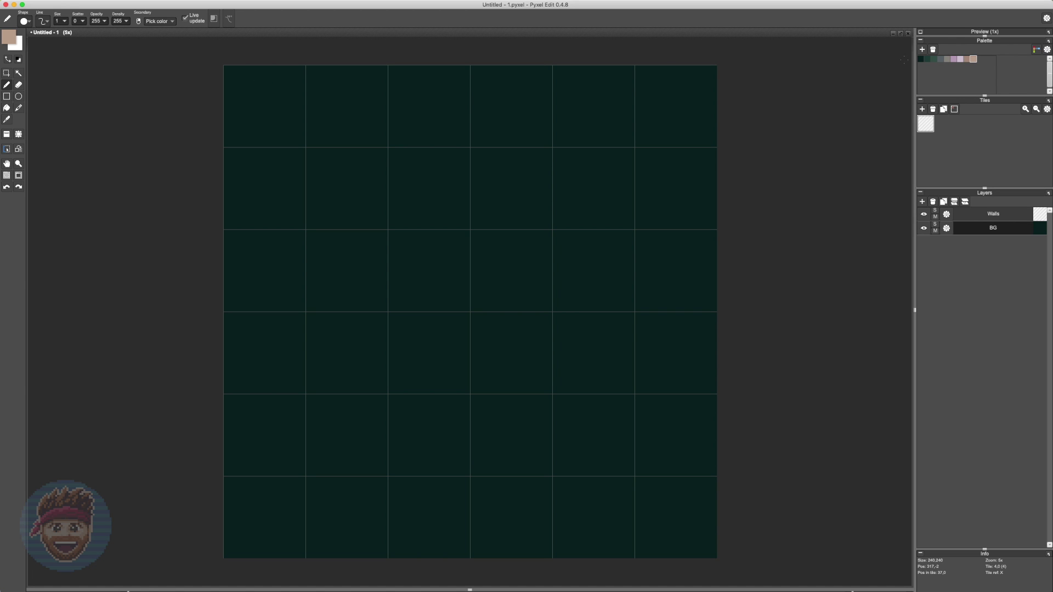
On the Walls layer, draw an unfilled brownish-pink rectangle just inside the upper-left block of three by three tiles.
left_click(966, 59)
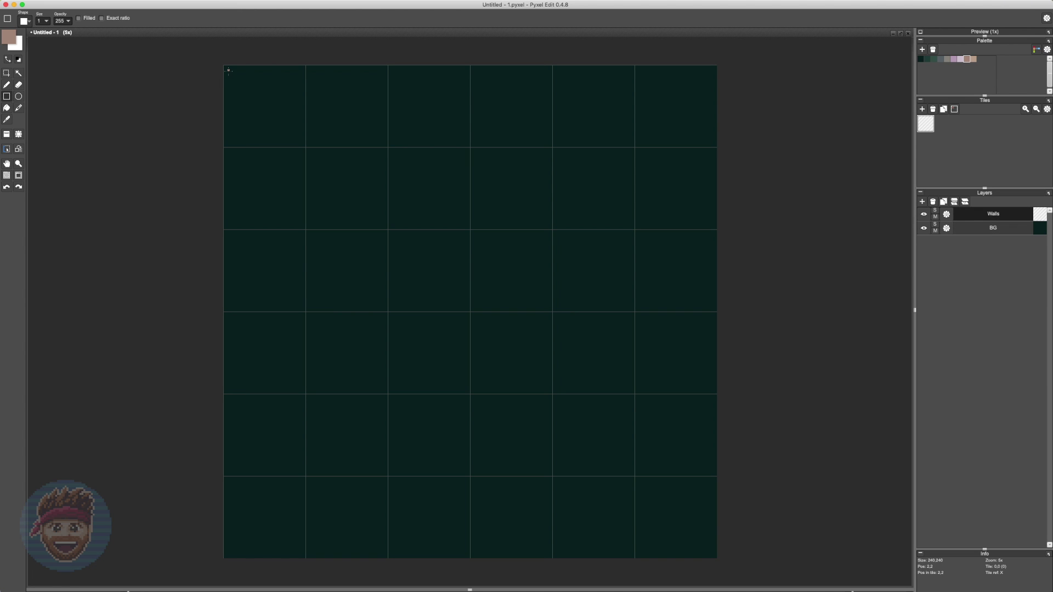
left_click_drag(228, 70, 473, 303)
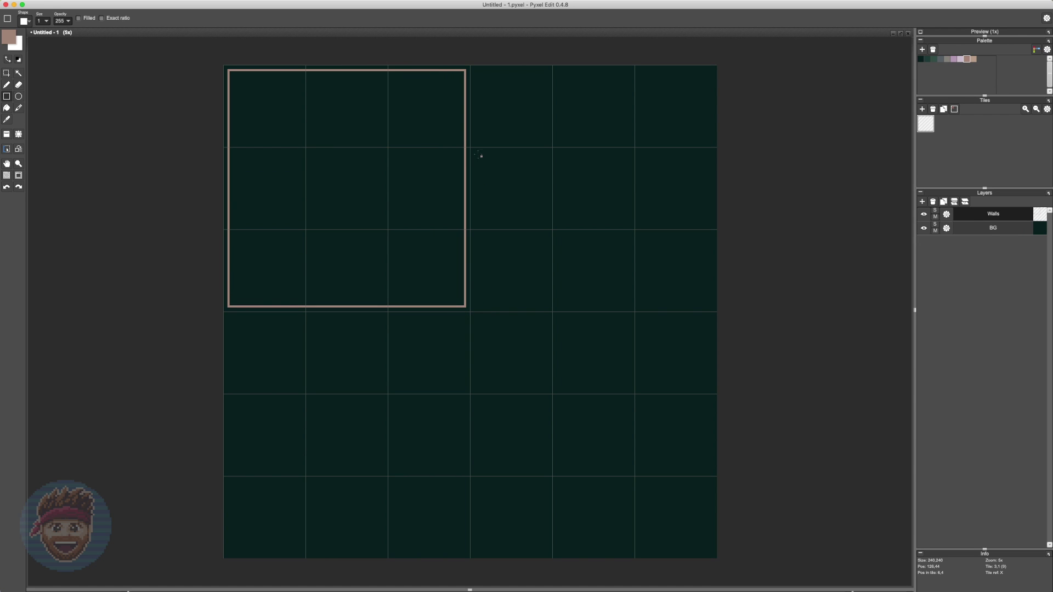
Add two empty tiles to the tileset.
key("s")
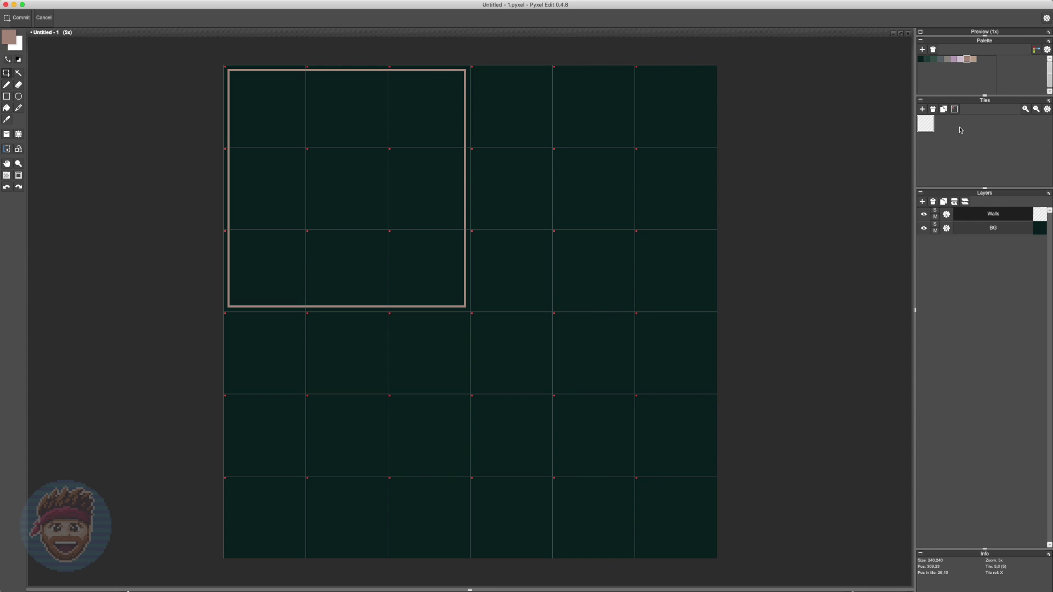
left_click(922, 109)
left_click(922, 109)
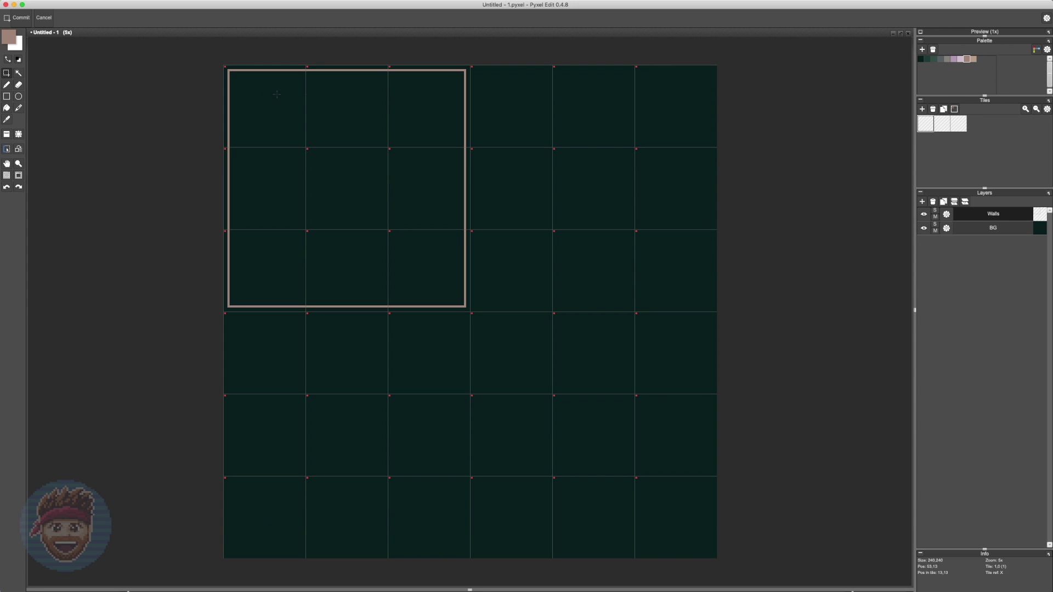
Cut the frame's top row of artwork and place tiles 0, 1 and 2 in the three emptied cells.
left_click_drag(237, 96, 436, 93)
key("t")
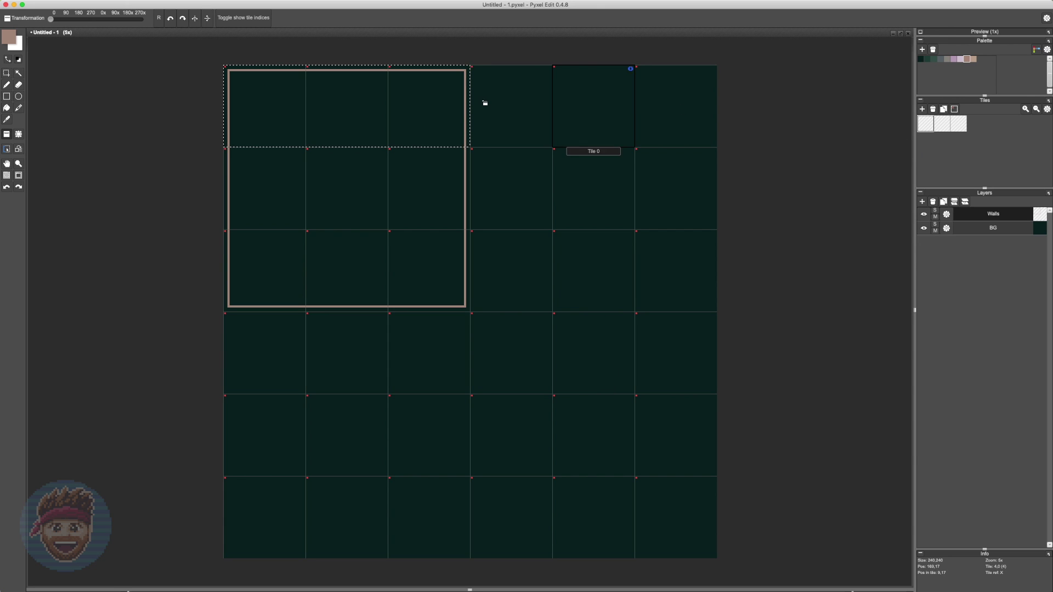
left_click(284, 108)
key("super+d")
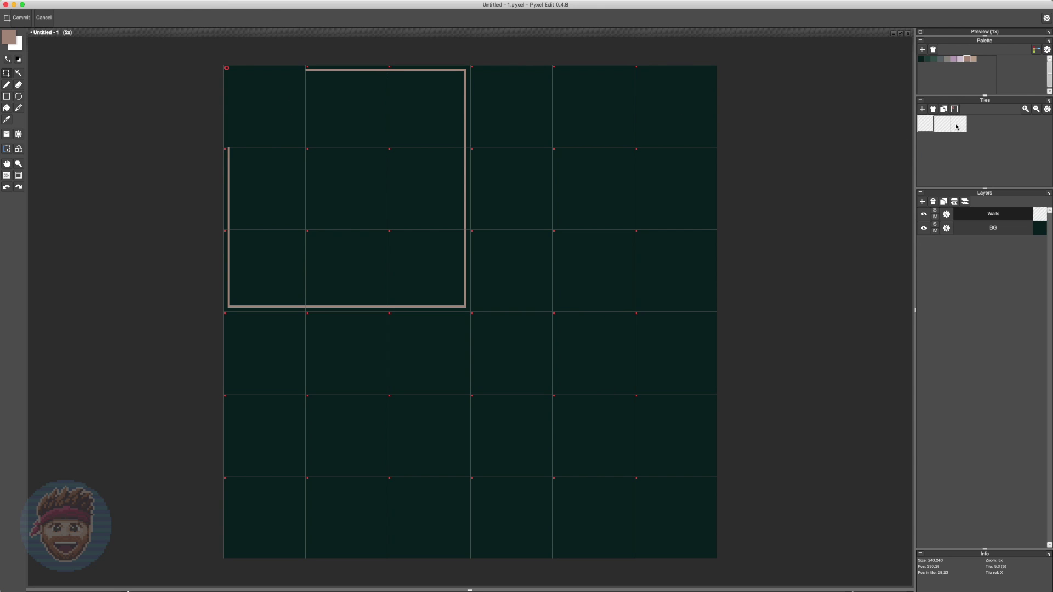
left_click(956, 125)
left_click(376, 116)
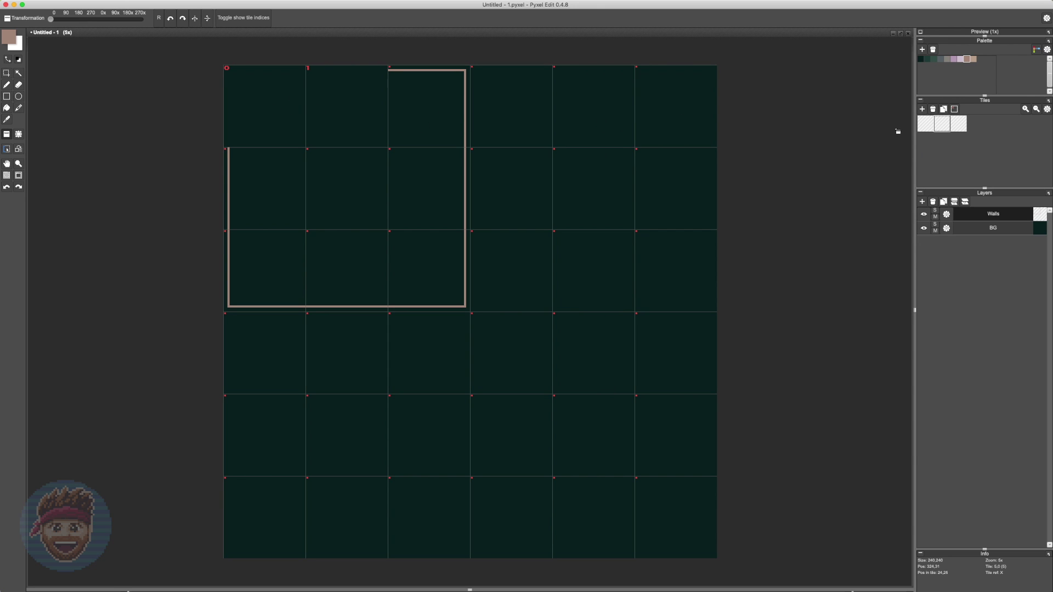
left_click(959, 124)
left_click(445, 101)
Paste the cut artwork back onto the three placed tiles of the top row.
key("s")
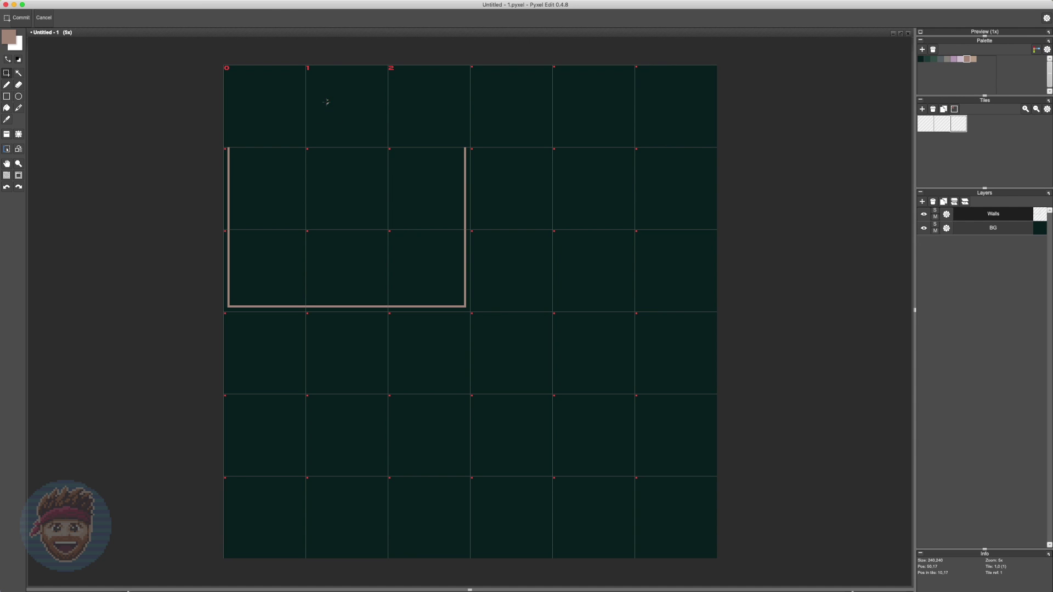
key("super+v")
left_click(473, 48)
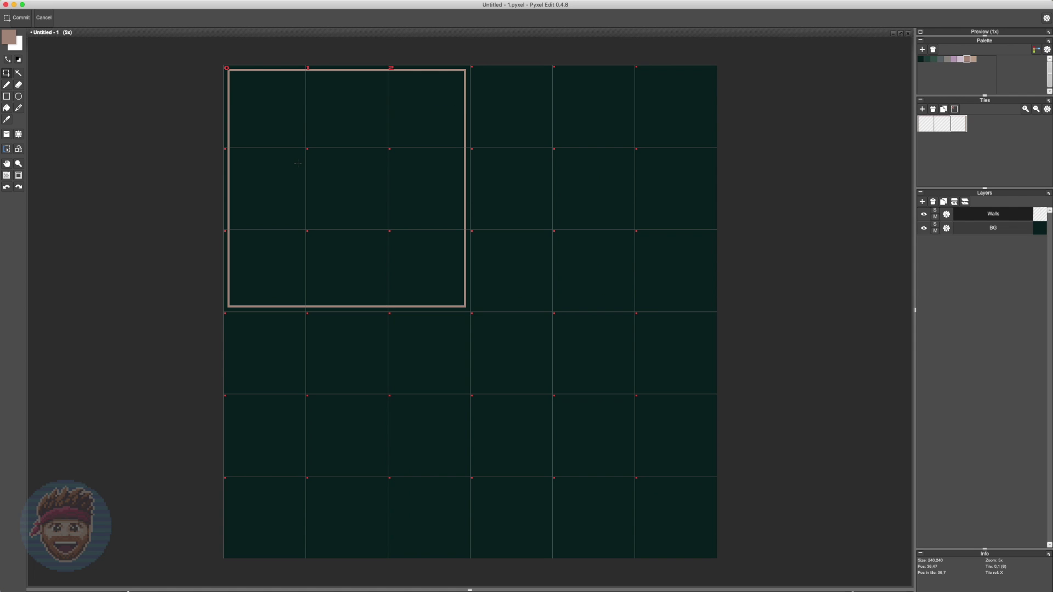
Extend the frame's top edge across the canvas with tile 1 and end it with corner tile 2 in the last column.
key("a")
left_click(697, 115)
left_click(942, 123)
left_click(581, 117)
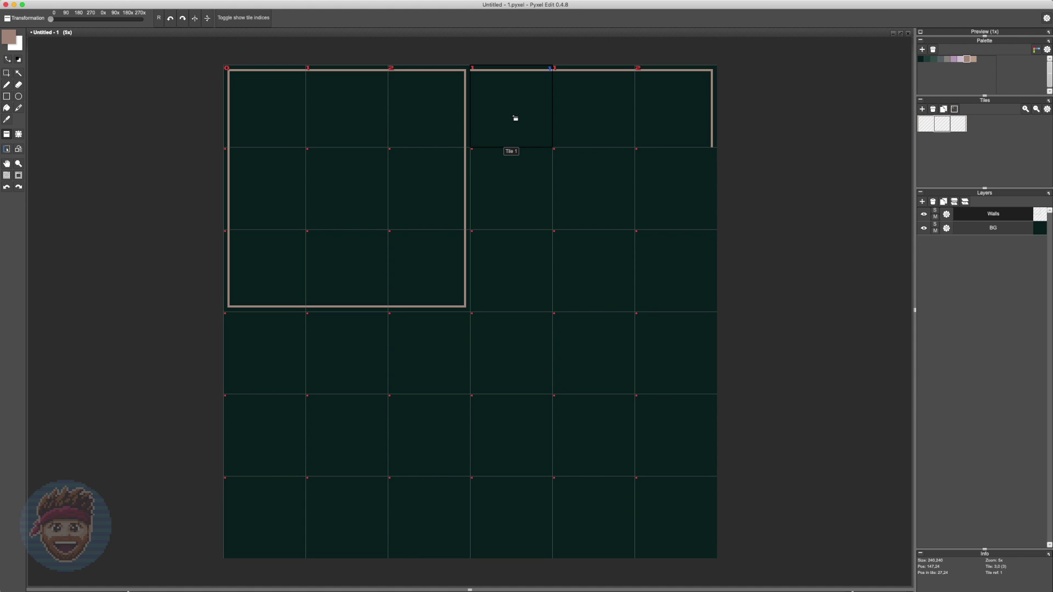
left_click(481, 115)
left_click(444, 124)
Add three more empty tiles to the tileset for the frame's middle row.
key("m")
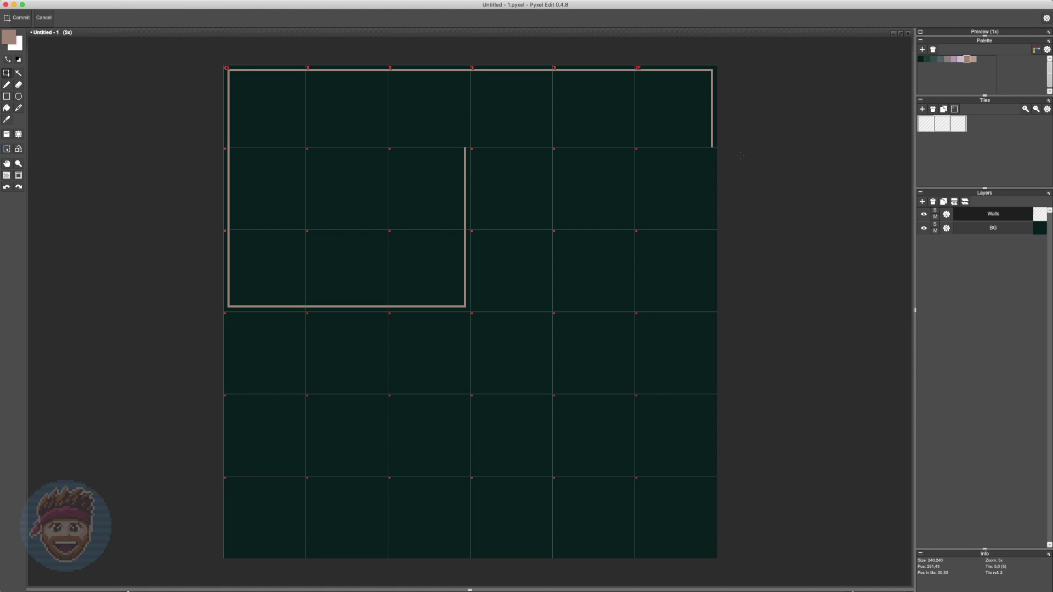
key("t")
left_click(923, 111)
left_click(923, 110)
left_click(923, 110)
Cut the frame's middle row, place tiles 3, 4 and 5 in its cells, and paste the artwork back.
key("m")
left_click_drag(259, 191, 439, 175)
key("Delete")
left_click(974, 124)
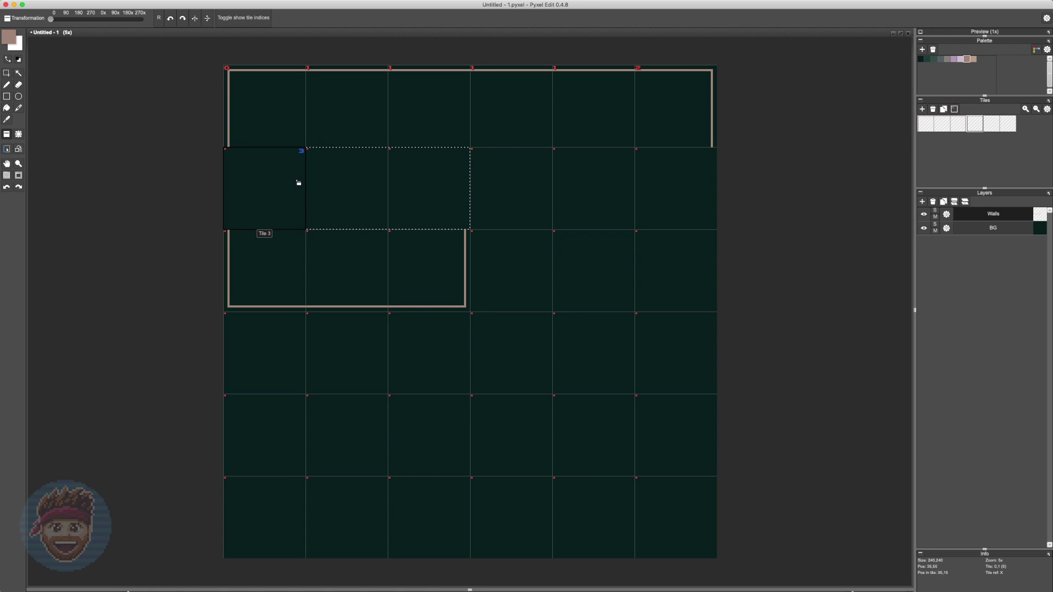
left_click(299, 183)
left_click(991, 123)
left_click(332, 169)
left_click(1008, 123)
left_click(446, 188)
key("m")
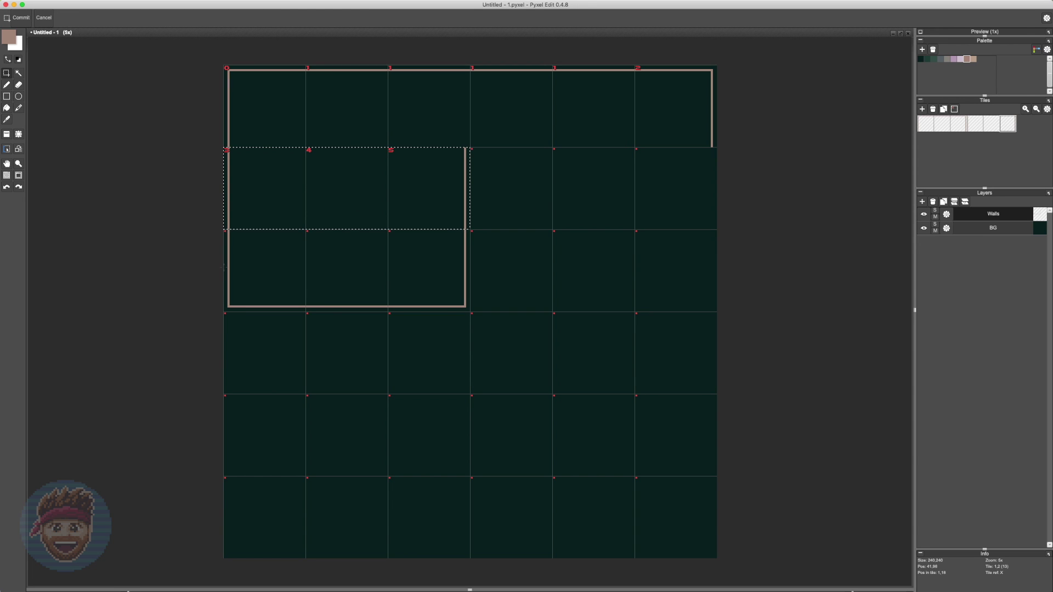
Cut the frame's bottom row and put its artwork back on three new tiles, 6, 7 and 8.
left_click_drag(224, 267, 468, 264)
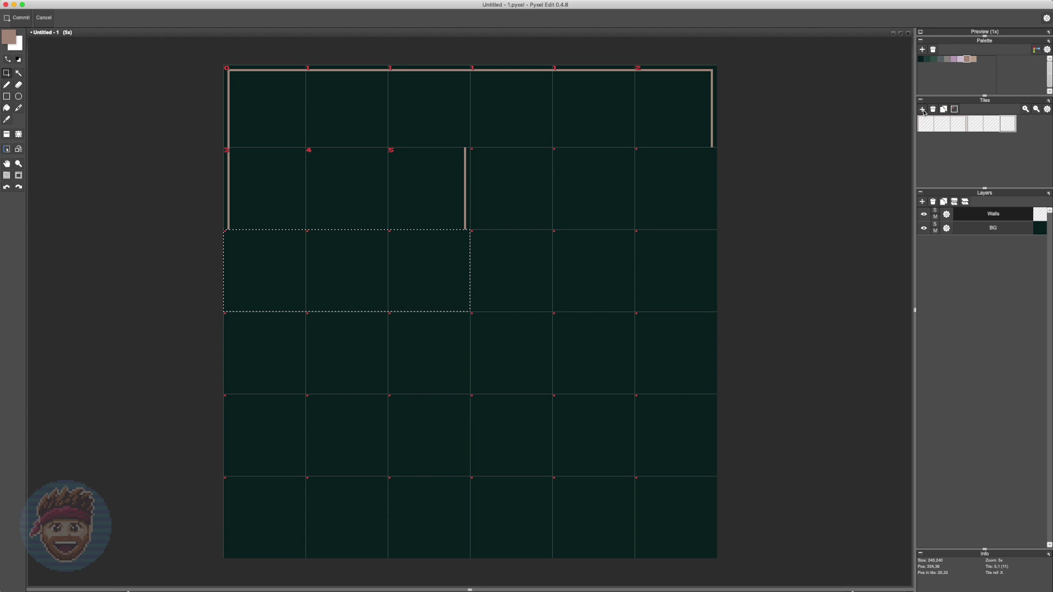
left_click(924, 112)
left_click(1024, 124)
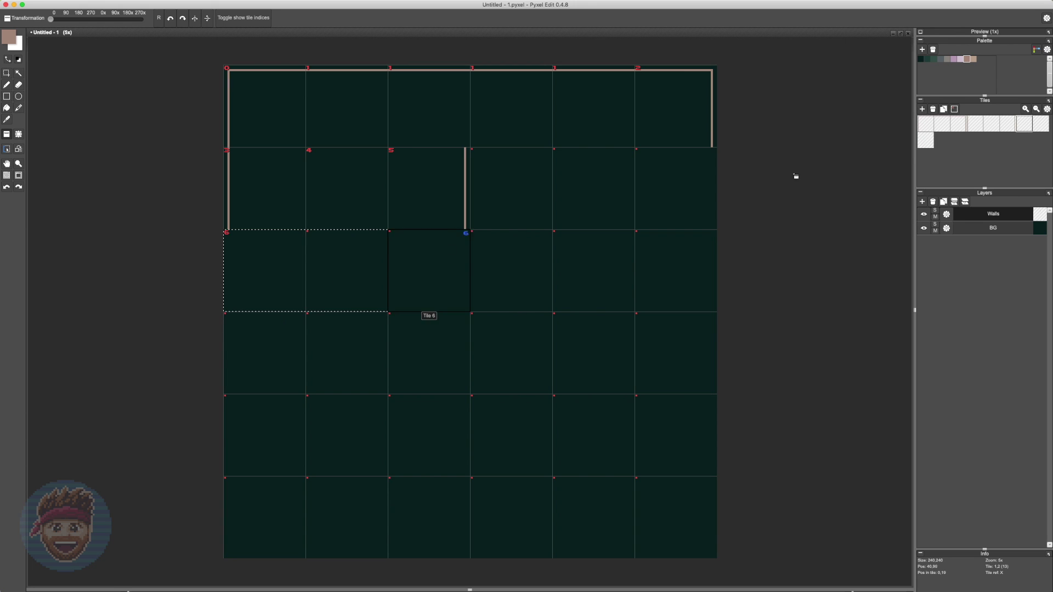
left_click(1041, 124)
left_click(367, 278)
left_click(925, 140)
left_click(432, 267)
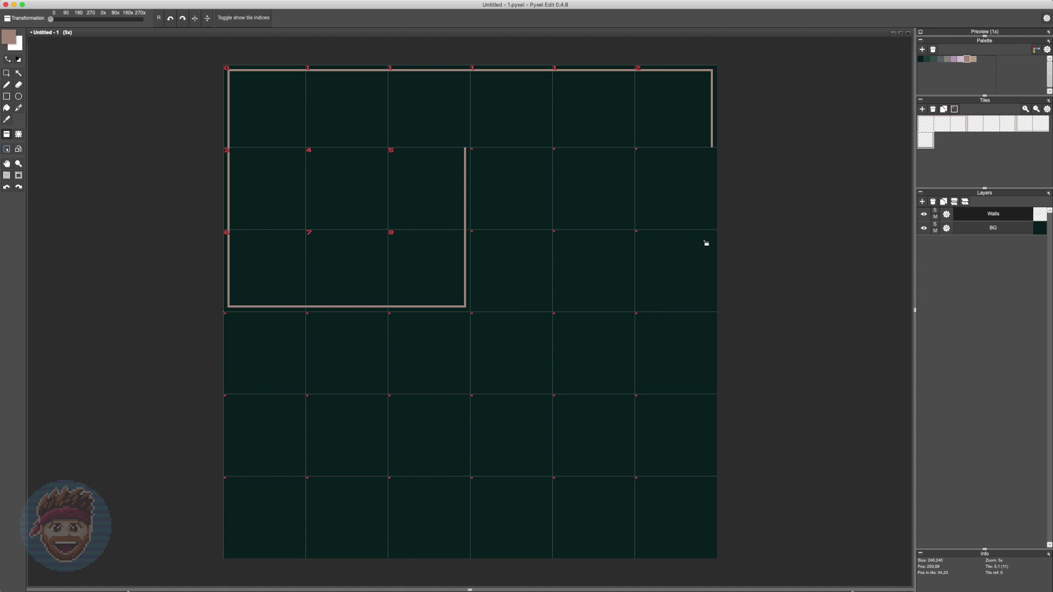
Extend the frame's middle and bottom rows to the last column using the matching edge, centre and corner tiles.
left_click(826, 410)
left_click(1039, 128)
left_click_drag(558, 273, 413, 280)
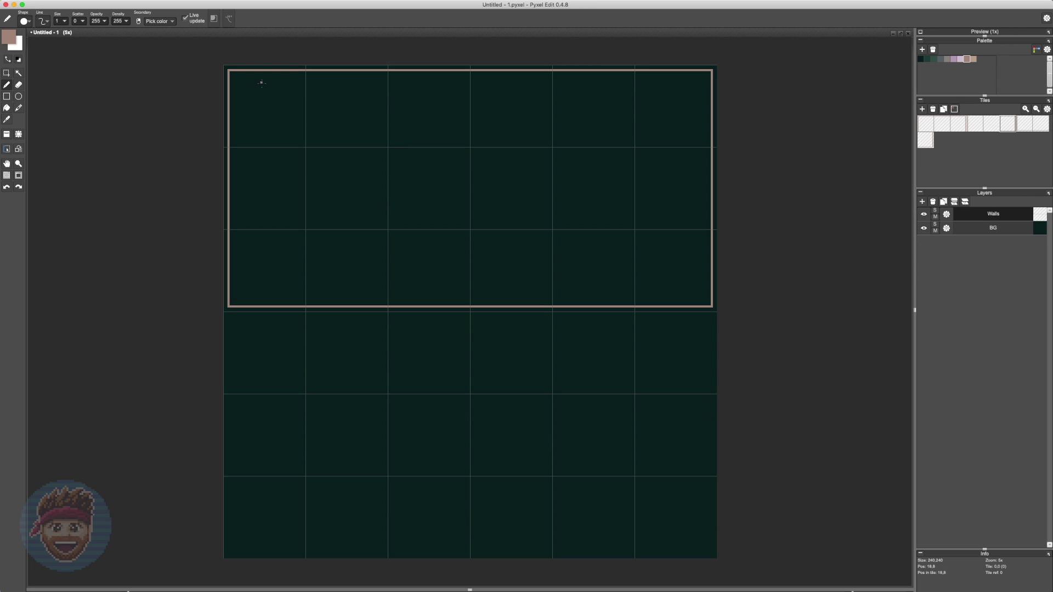
Draw the inner wall's top edge in the second dark green, with diagonals joining it to the frame's upper corners.
left_click(928, 59)
left_click(921, 59)
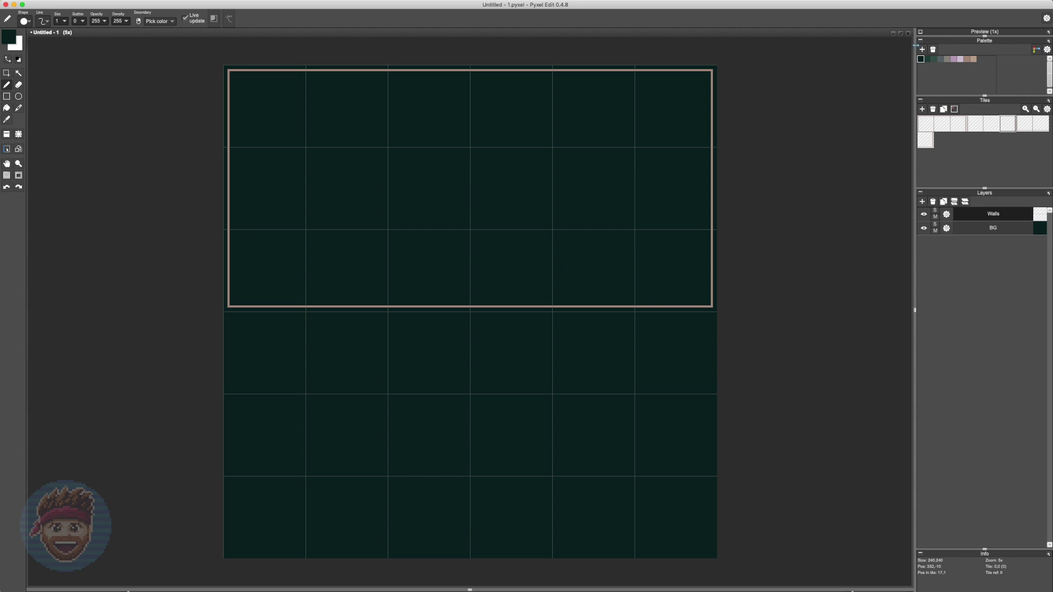
left_click(765, 136)
left_click_drag(230, 72, 303, 145)
left_click(640, 144, "shift")
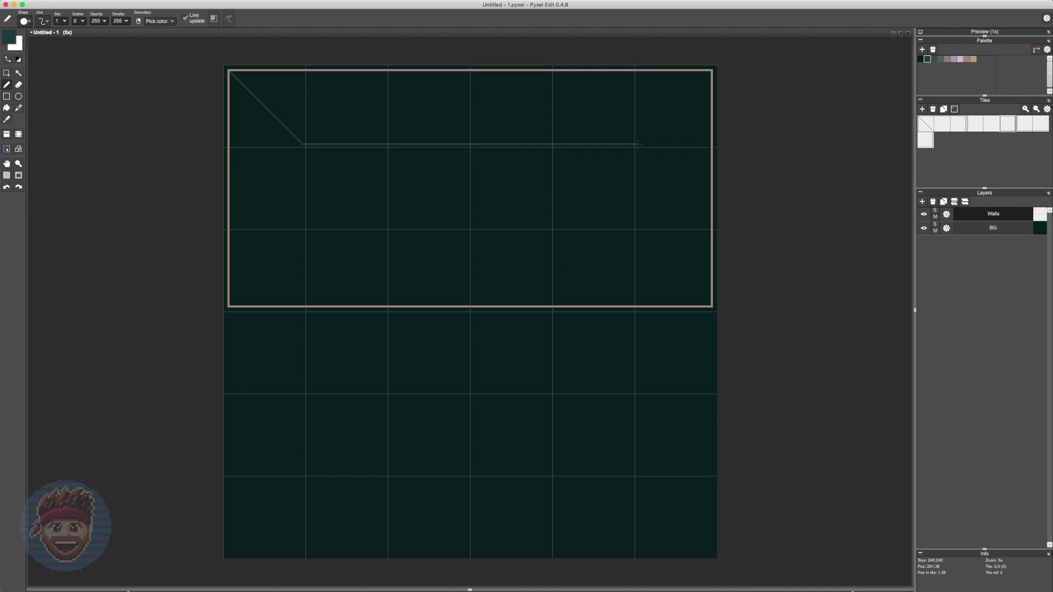
left_click_drag(638, 144, 707, 75)
Complete the inner wall rectangle with its side and bottom edges, and join it diagonally to the frame's lower corners.
mouse_move(642, 196)
left_mouse_down()
mouse_move(640, 253)
mouse_move(638, 232)
mouse_move(336, 226)
mouse_move(302, 235)
mouse_move(300, 146)
left_mouse_up()
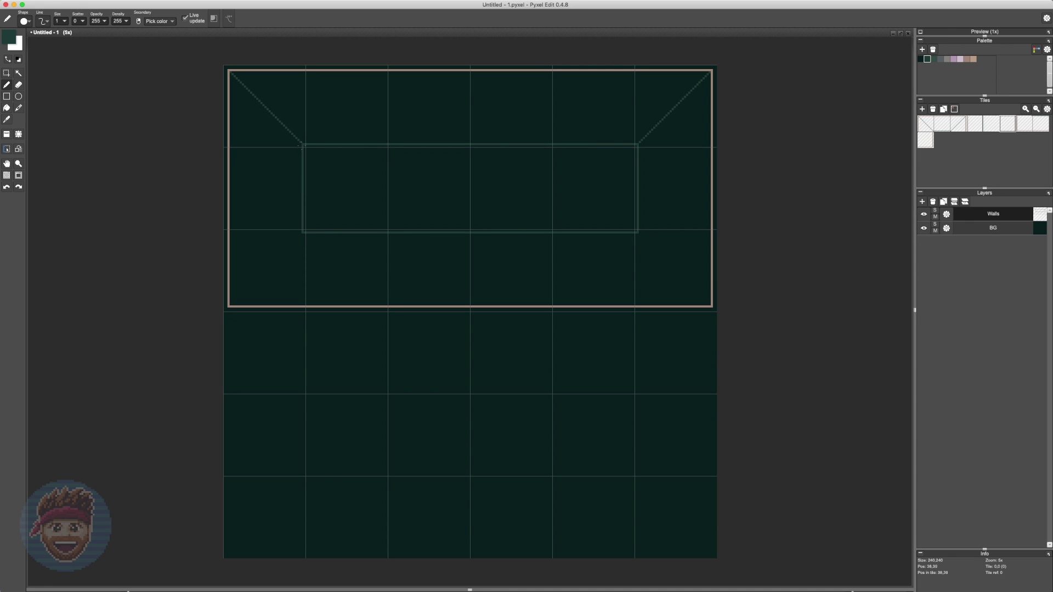
left_click_drag(280, 255, 229, 306)
left_click_drag(640, 234, 711, 305)
Replace the frame's other corner and edge tiles with rotated instances of the upper-left corner tile and the top edge tile.
key("m")
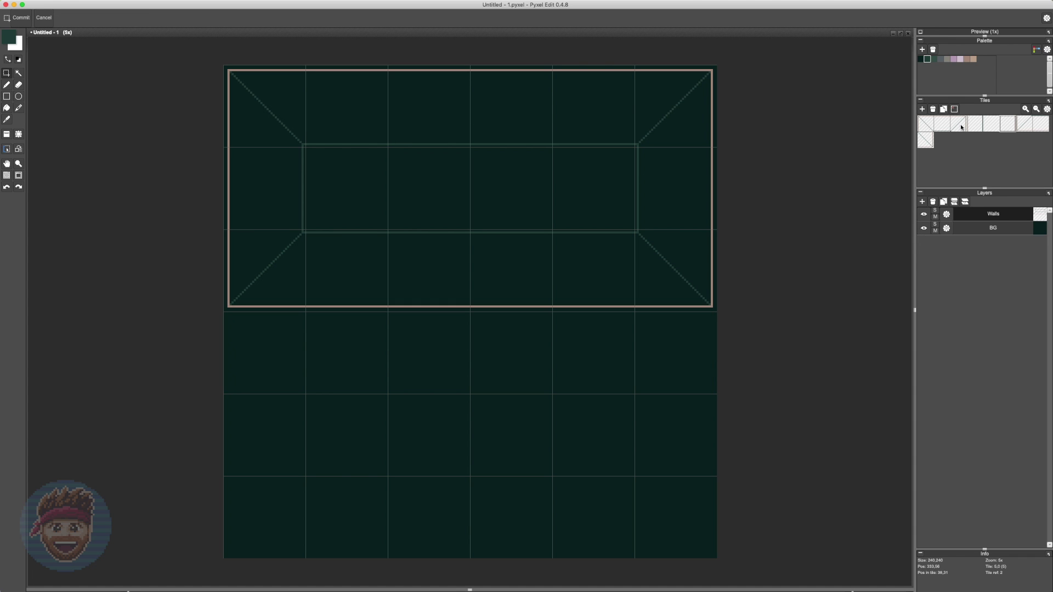
left_click(924, 142)
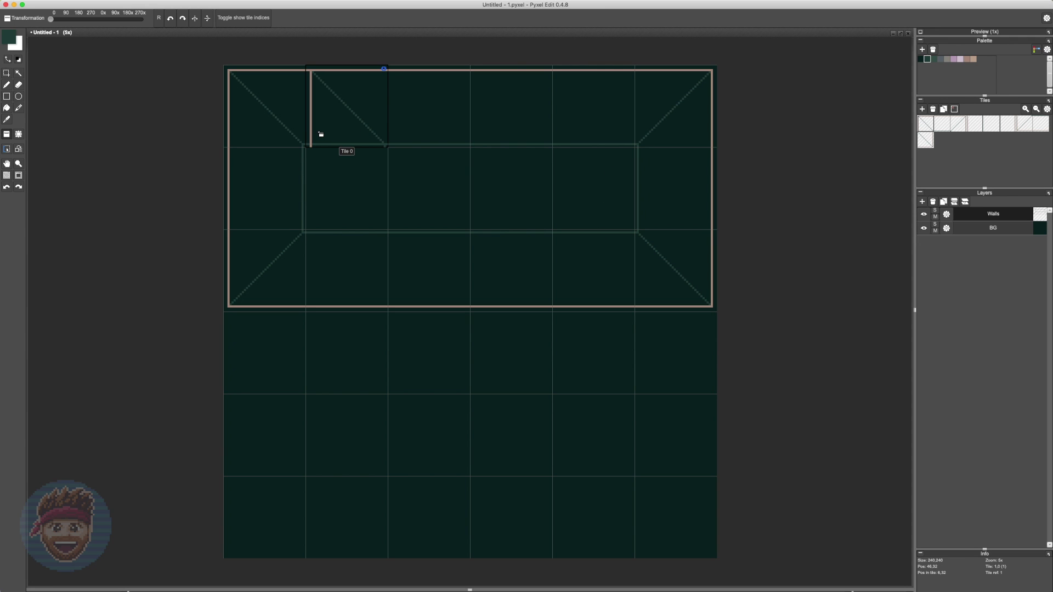
key("r")
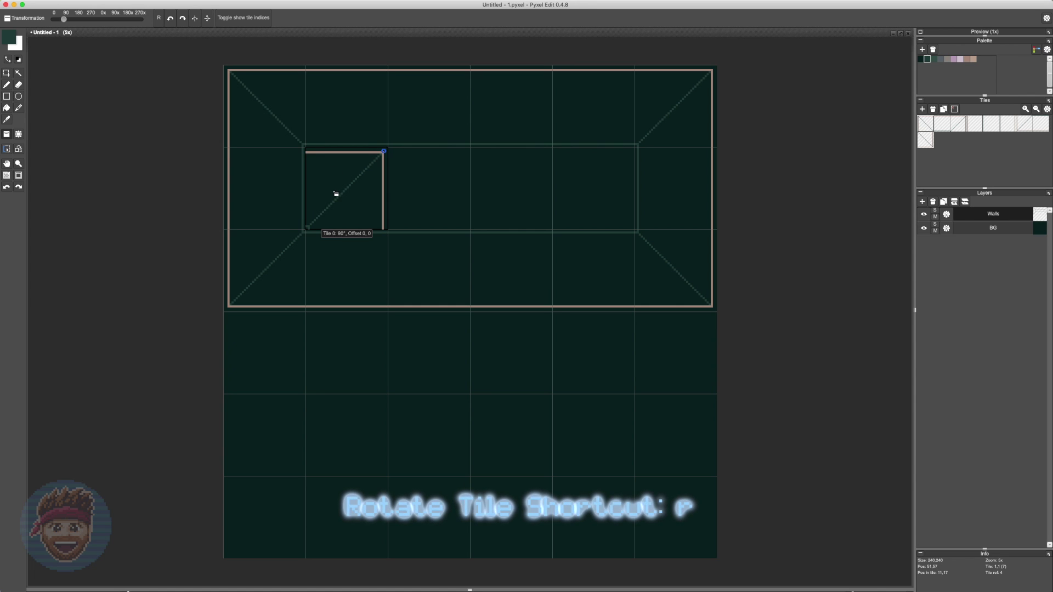
key("r")
key("r")
key("r")
key("r")
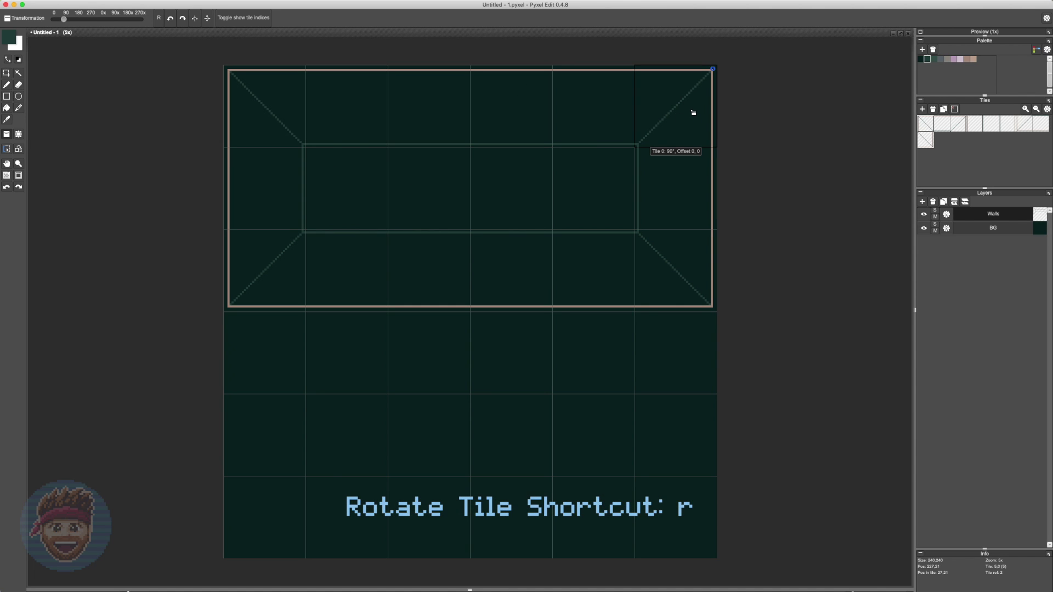
key("r")
key("r")
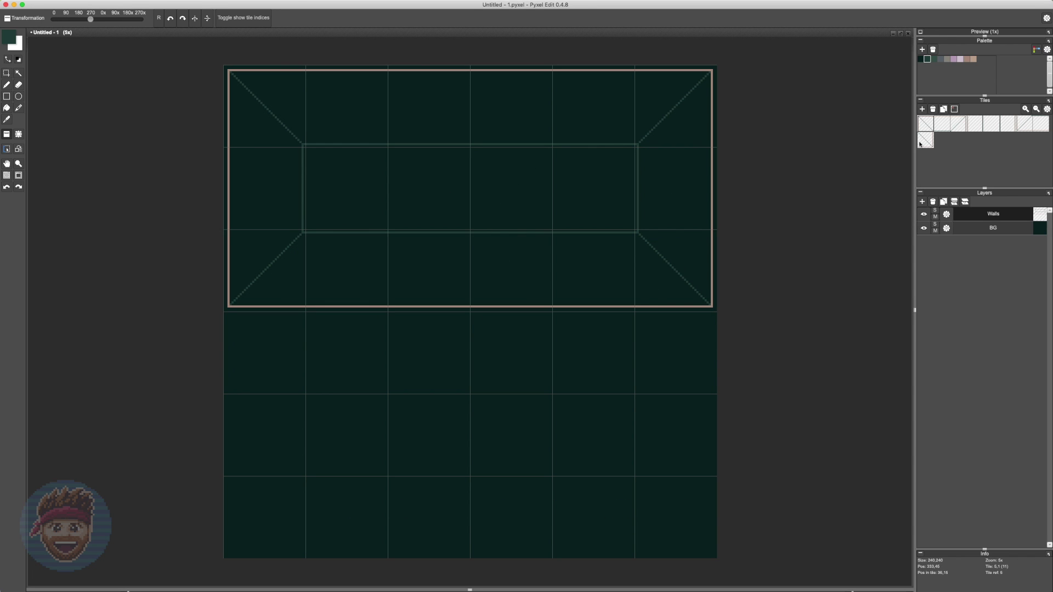
key("m")
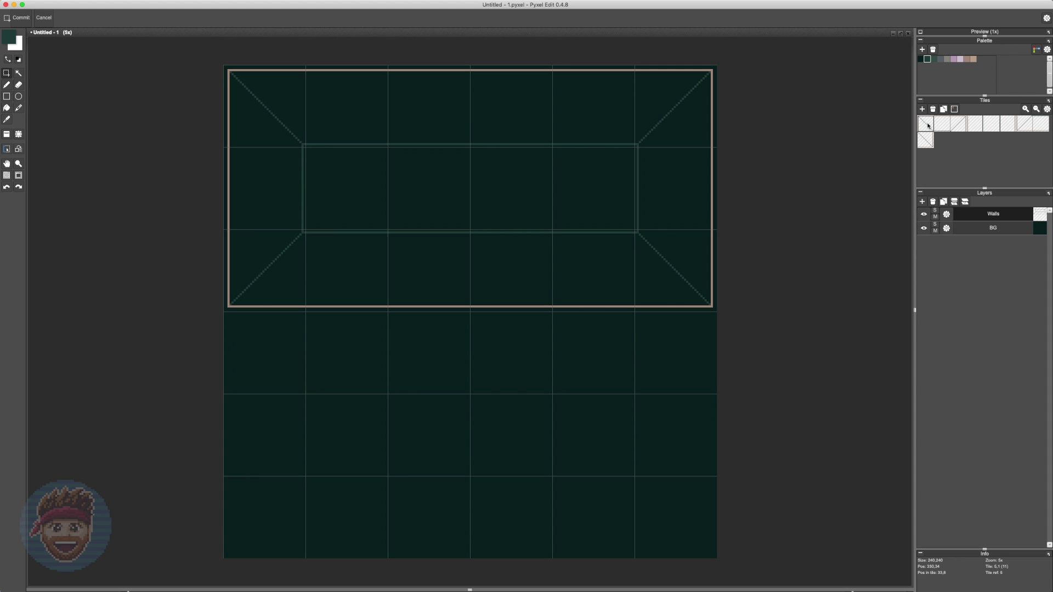
Delete the unused duplicate tiles from the tileset, keeping only the corner, top edge and centre tiles.
left_click(958, 126)
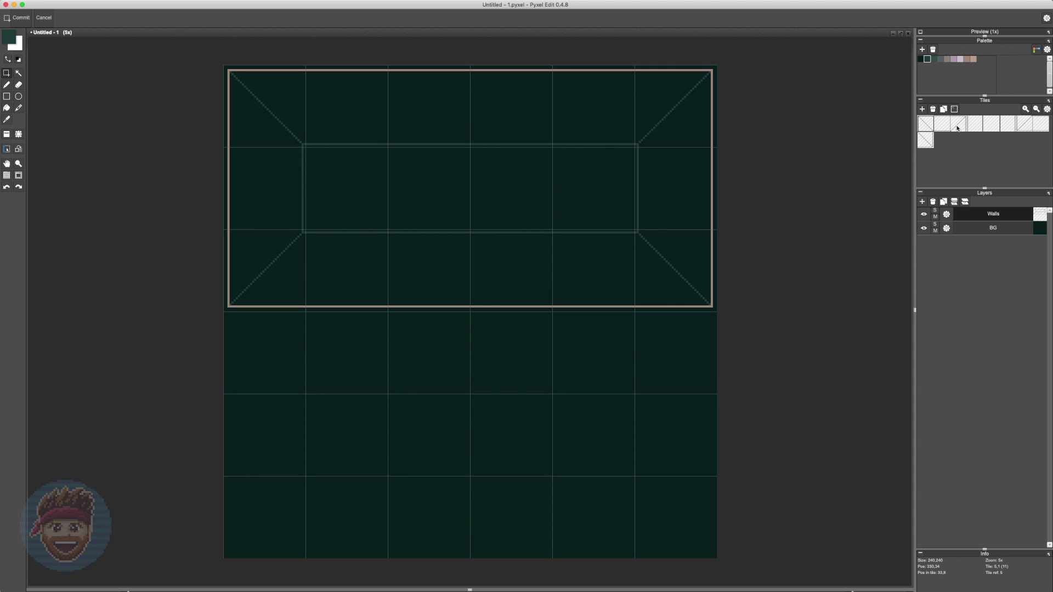
left_click(934, 110)
left_click(1002, 126)
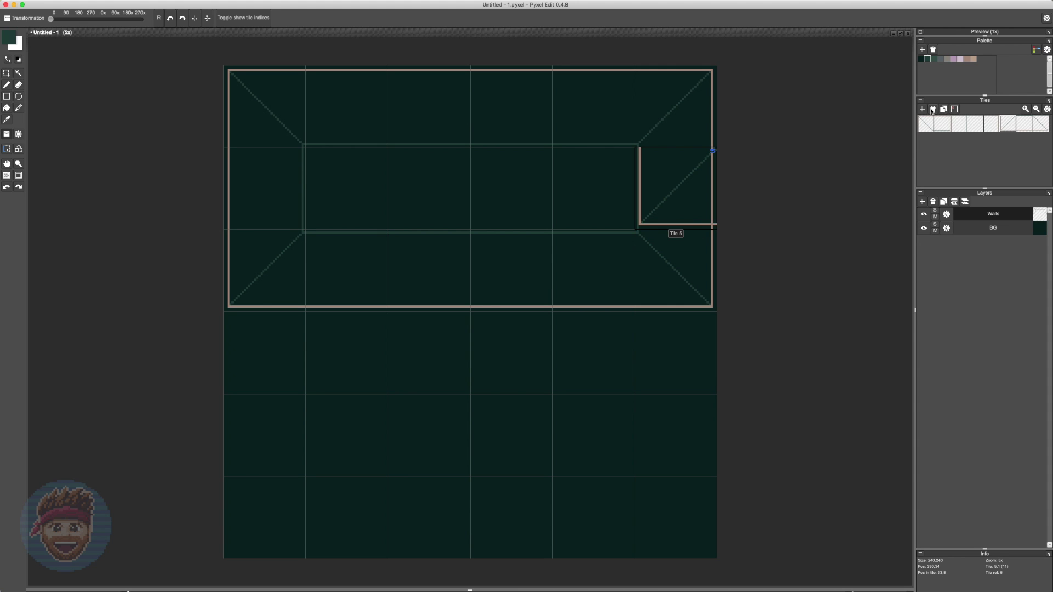
left_click(932, 110)
left_click(933, 110)
left_click(946, 125)
left_click(933, 109)
left_click(933, 110)
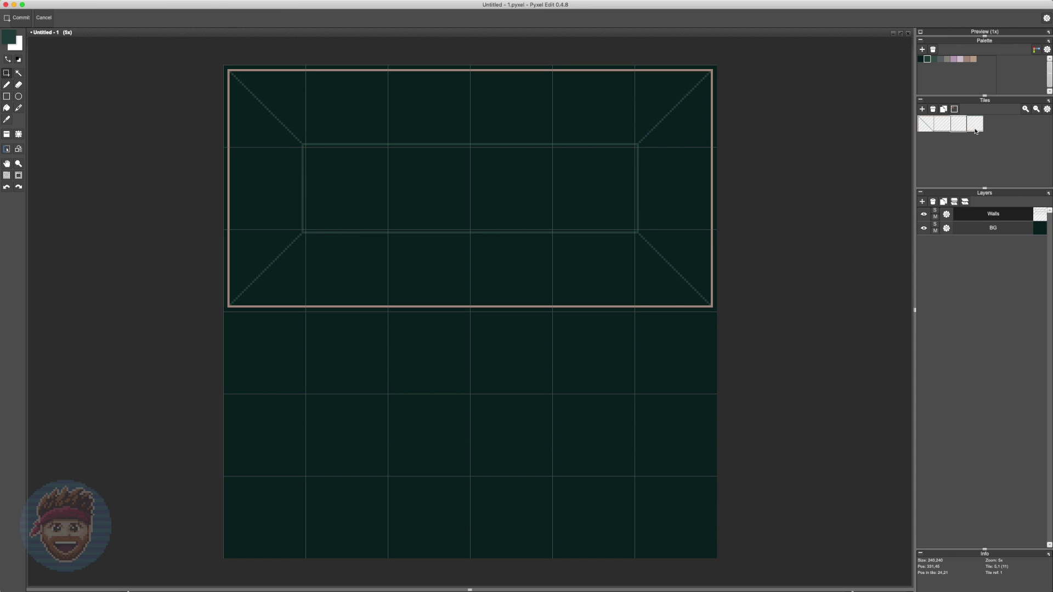
left_click(928, 124)
left_click(943, 126)
left_click(957, 126)
left_click(973, 129)
left_click(933, 109)
left_click(933, 129)
left_click_drag(224, 66, 727, 314)
key("b")
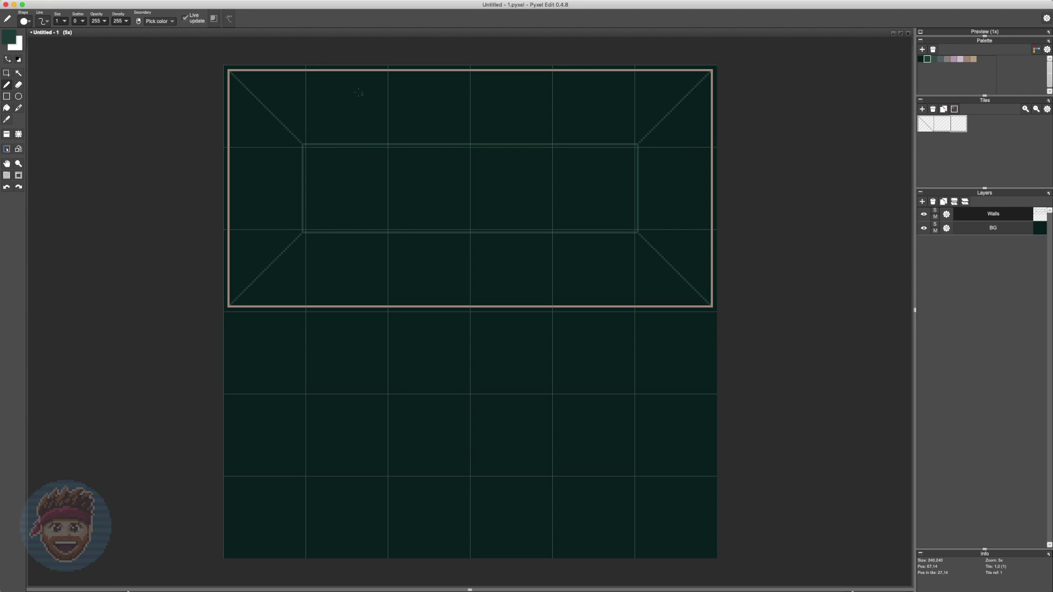
key("space")
left_click_drag(337, 83, 291, 146)
scroll(382, 137, "up", 3)
key("space")
key("b")
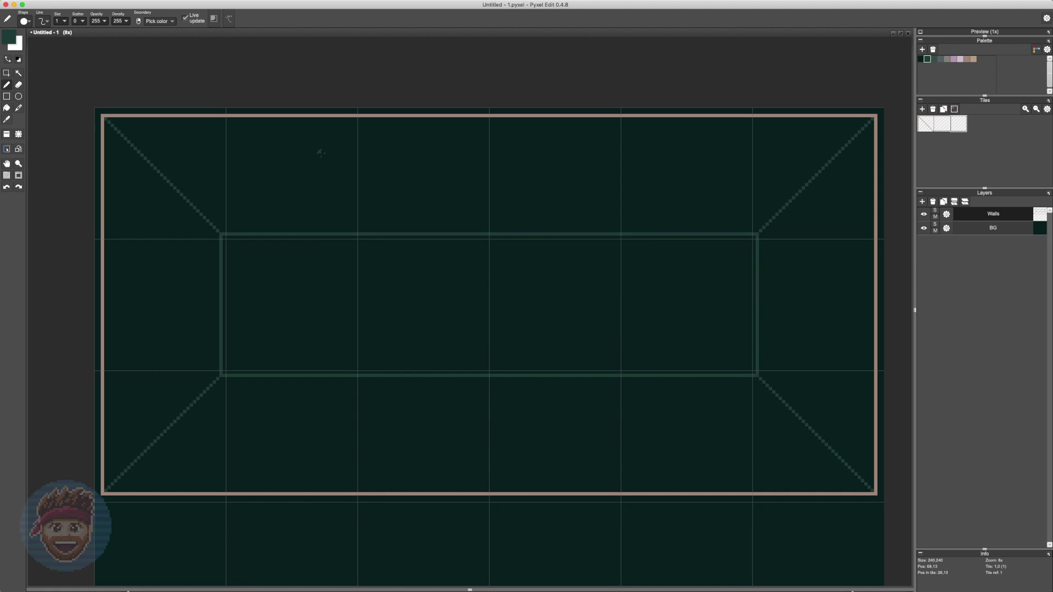
left_click(230, 113, "alt")
mouse_move(229, 118)
left_mouse_down()
mouse_move(282, 120)
mouse_move(232, 122)
left_mouse_up()
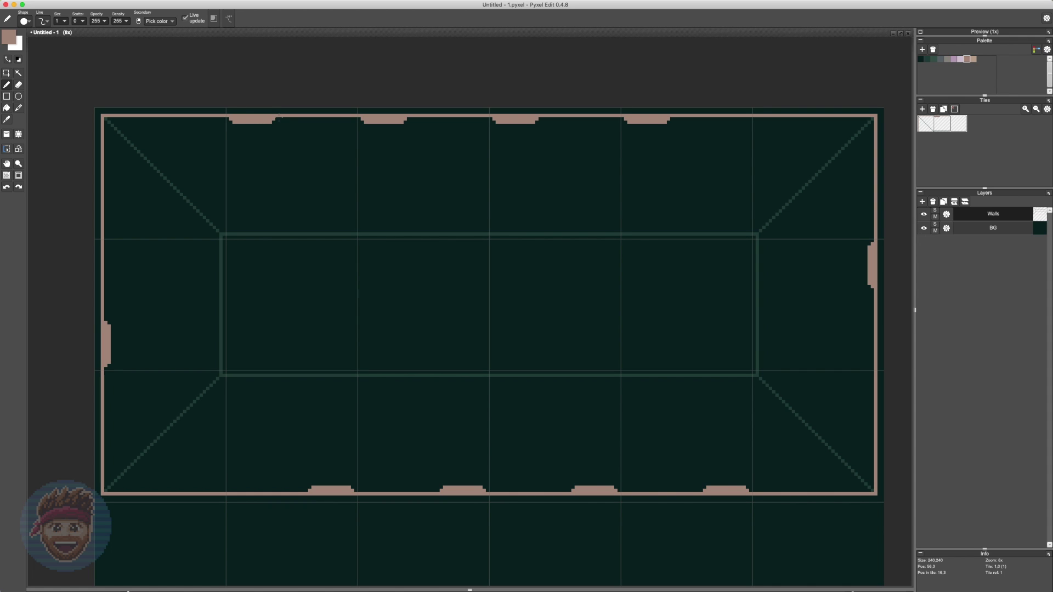
left_click(280, 112, "alt")
key("g")
key("super+z")
key("super+z")
key("super+z")
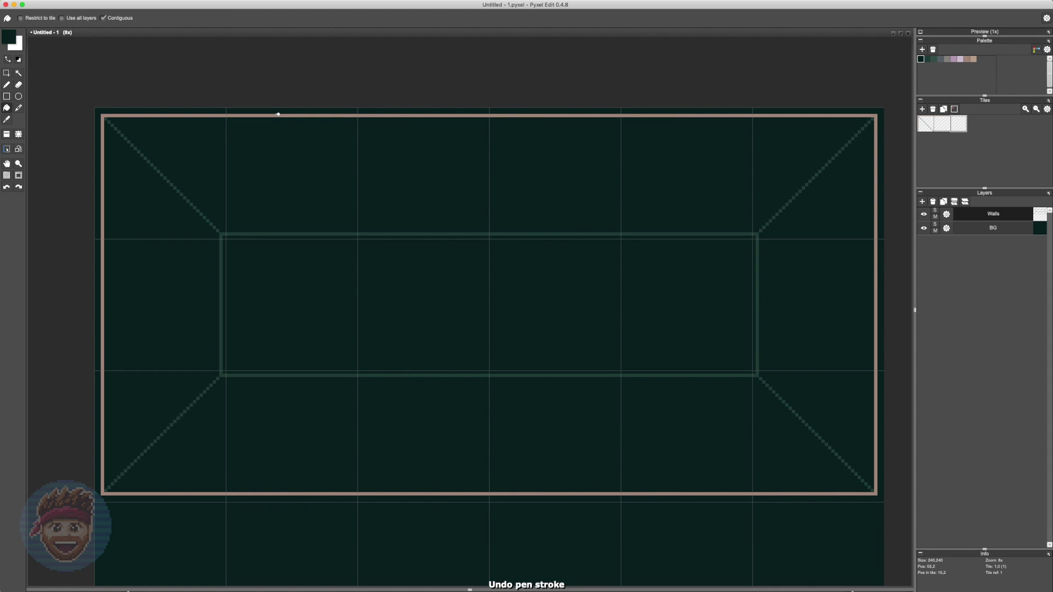
Fill the tan frame outline with the darkest green and choose the lightest tan as the drawing colour.
key("s")
left_click(267, 100)
key("g")
left_click(265, 116)
key("b")
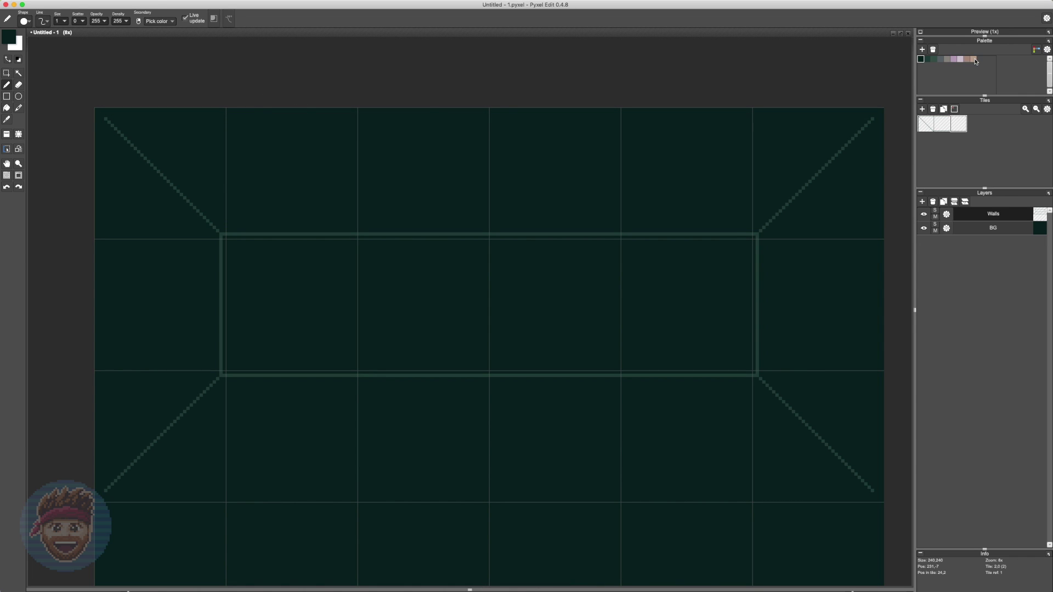
left_click(973, 59)
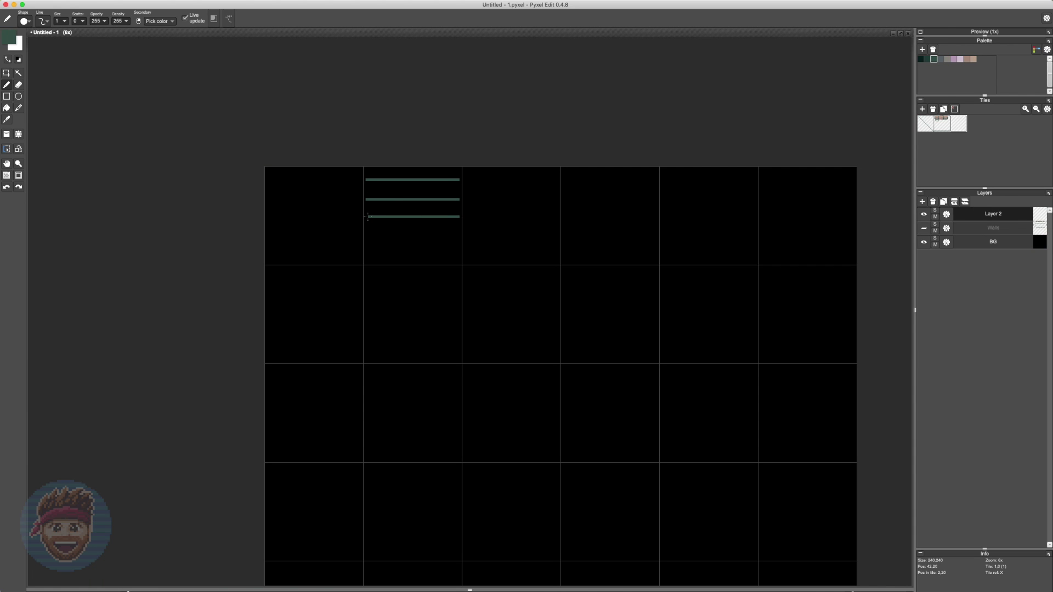
Draw and nudge horizontal green guide lines on Layer 2 in the top edge tile, spaced progressively tighter downward.
key("s")
left_click_drag(361, 174, 461, 183)
key("super+z")
key("Up")
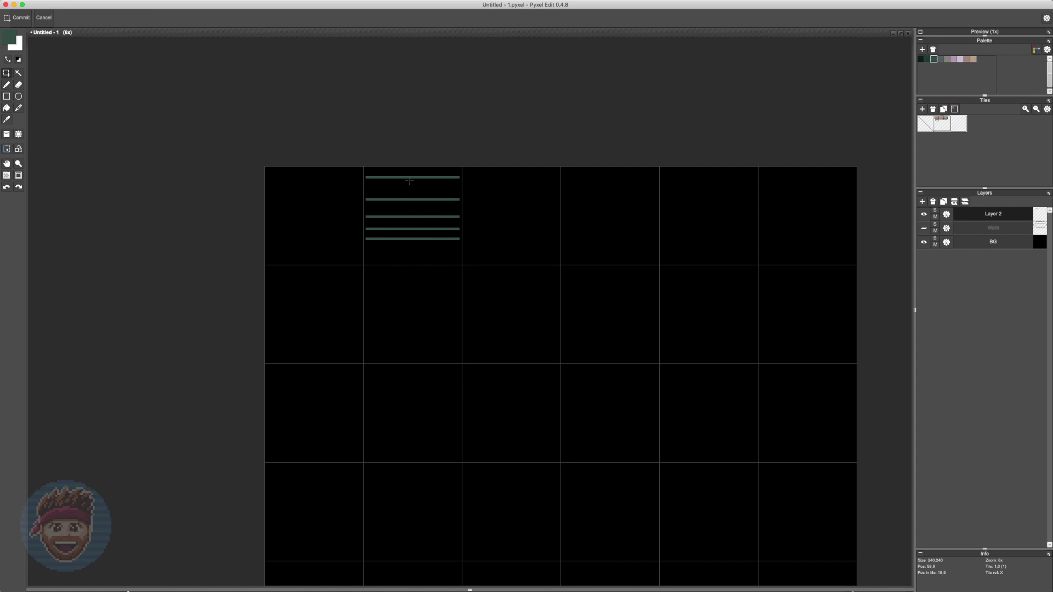
key("b")
key("s")
key("Down")
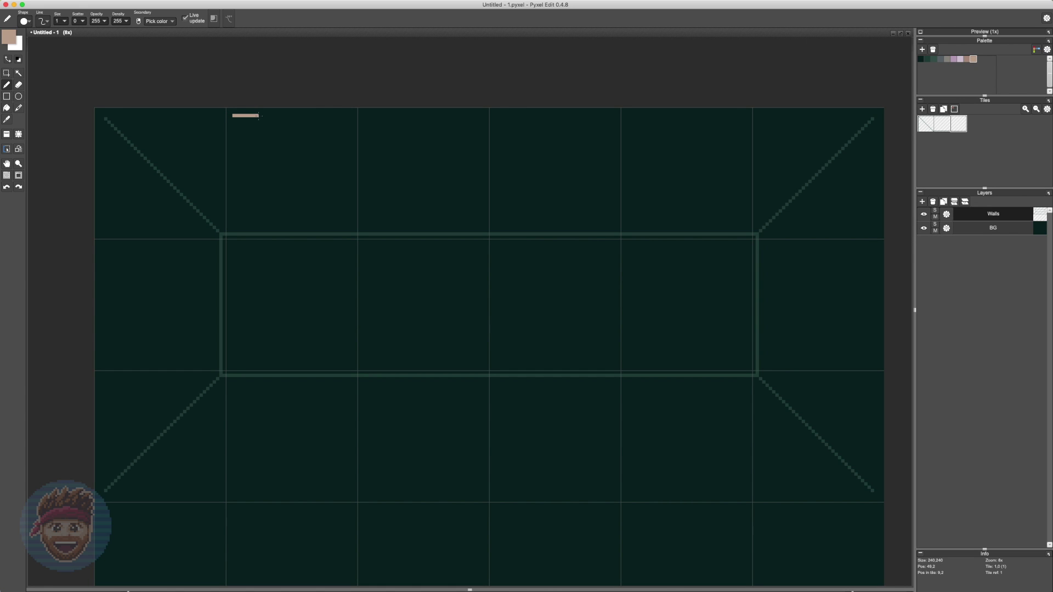
Draw the first stone on the top edge tile of the Walls layer, with a light tan top and darker tan face.
left_click_drag(259, 115, 261, 115)
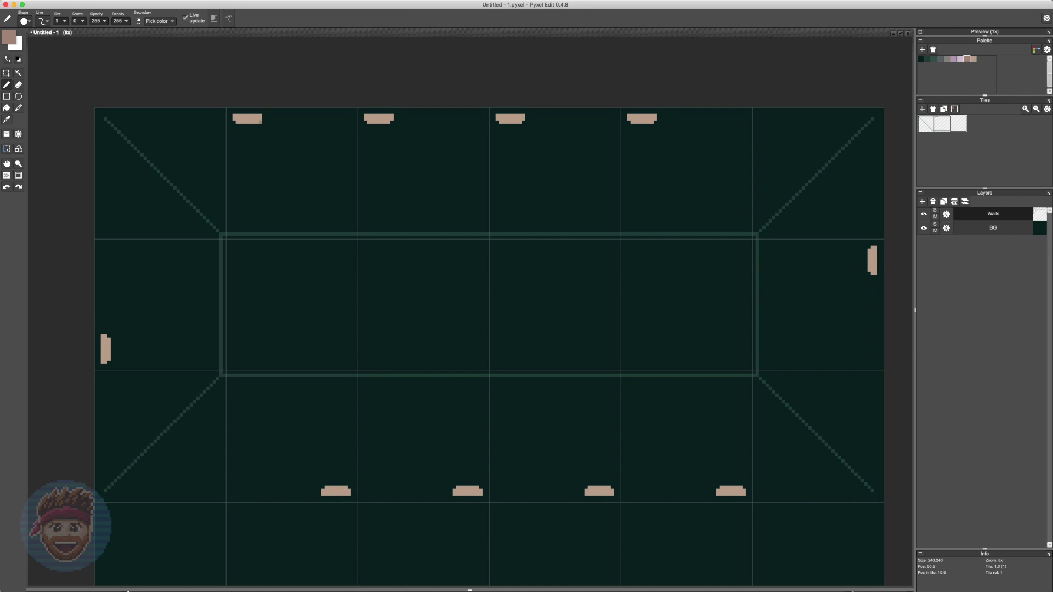
key("6")
mouse_move(237, 135)
left_mouse_down()
mouse_move(234, 122)
mouse_move(234, 131)
left_mouse_up()
right_click(247, 135)
key("f")
left_click(247, 128)
key("b")
key("5")
Draw a larger, irregular second stone beside the first, with a stepped light tan top and darker tan face.
mouse_move(260, 132)
left_mouse_down()
mouse_move(261, 122)
mouse_move(299, 117)
left_mouse_up()
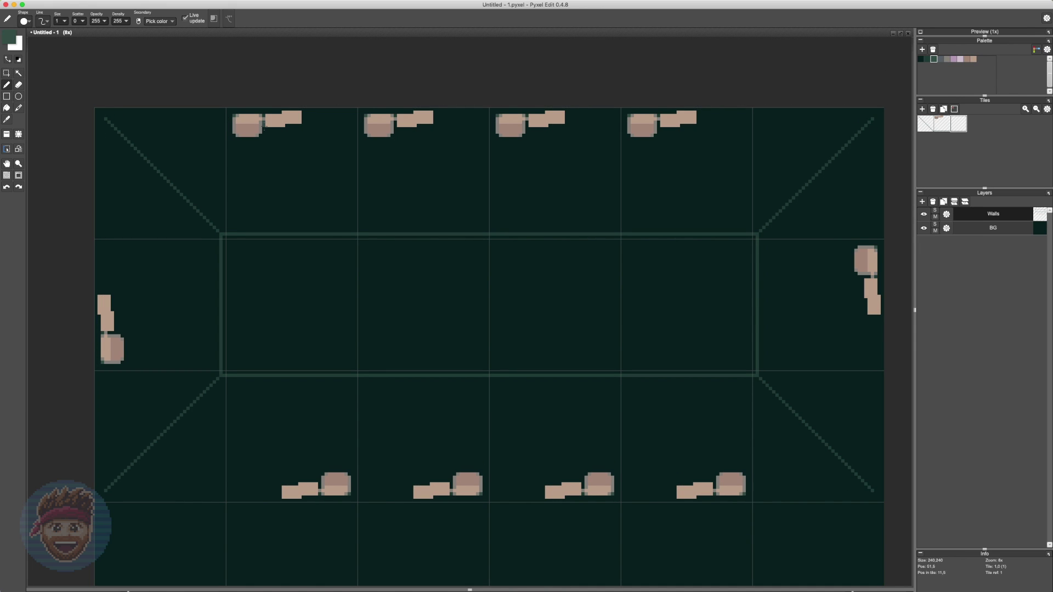
right_click(252, 131)
mouse_move(268, 126)
left_mouse_down()
mouse_move(267, 142)
mouse_move(301, 124)
left_mouse_up()
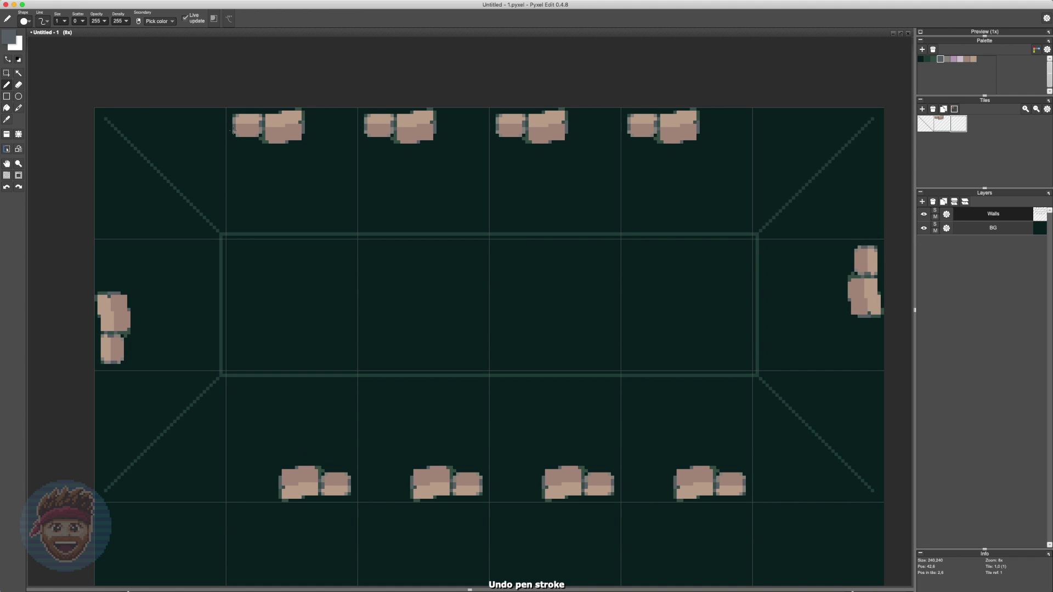
Draw a third stone beside the second, with a light tan top, green outline and slate grey face.
left_click(239, 126, "alt")
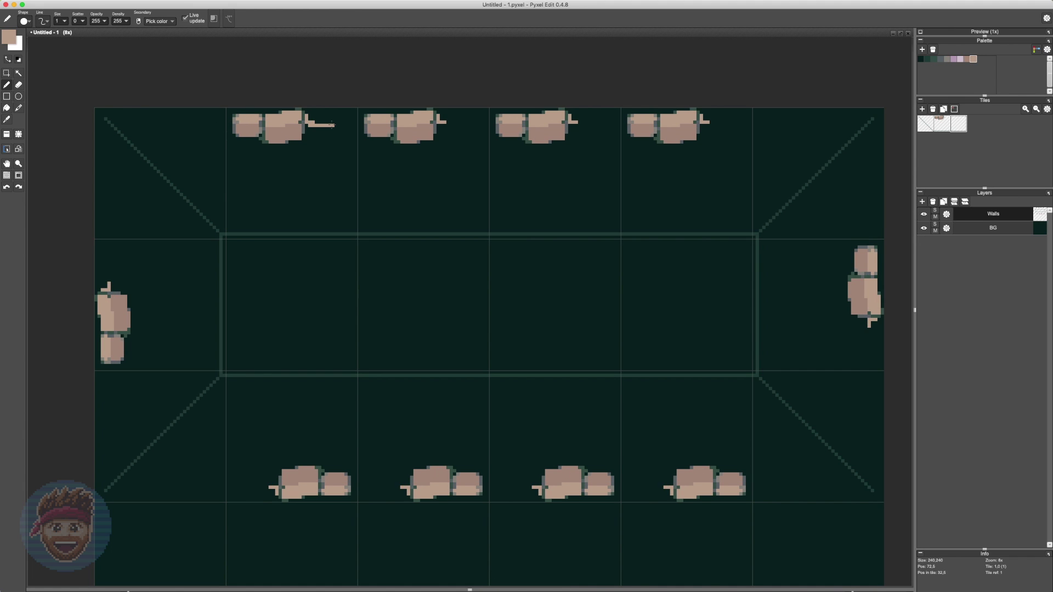
left_click(303, 129, "alt")
mouse_move(332, 125)
left_mouse_down()
mouse_move(310, 117)
mouse_move(335, 135)
mouse_move(306, 130)
left_mouse_up()
key("x")
left_click(303, 134, "alt")
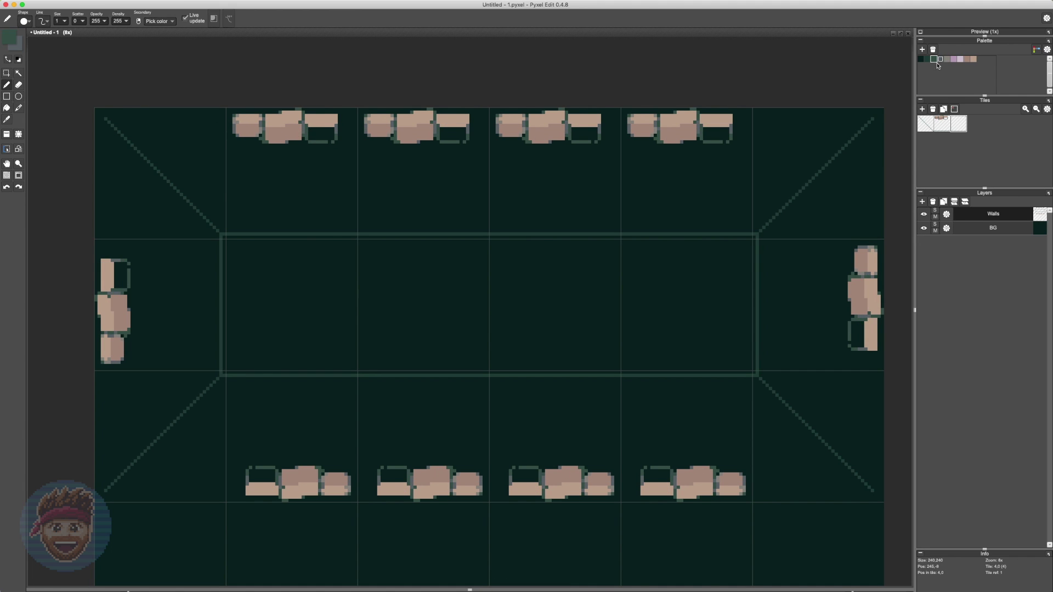
key("g")
right_click(584, 134)
key("b")
Fill the BG layer with black and return to the Walls layer.
left_click(971, 227)
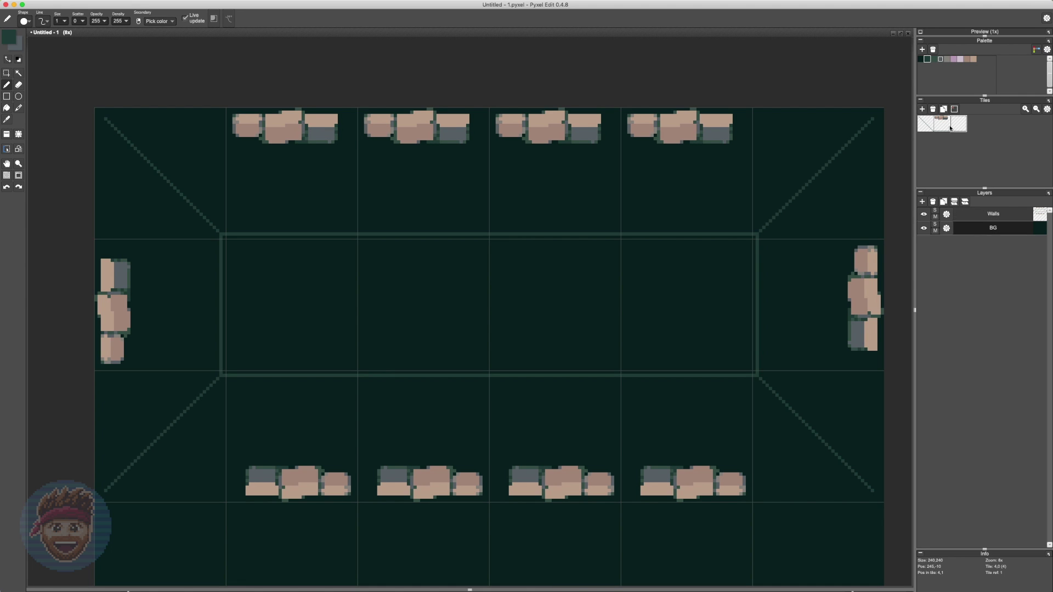
left_click(19, 59)
key("g")
left_click(351, 181)
left_click(971, 214)
key("b")
Add light tan chip pixels to the second and third stones and fill the third stone's face with warm grey.
scroll(291, 142, "up", 3)
left_click(399, 129, "alt")
left_click(386, 142)
left_click(453, 149)
right_click(320, 157)
key("g")
left_click(416, 149)
left_click(463, 159)
key("b")
left_click_drag(320, 134, 320, 142)
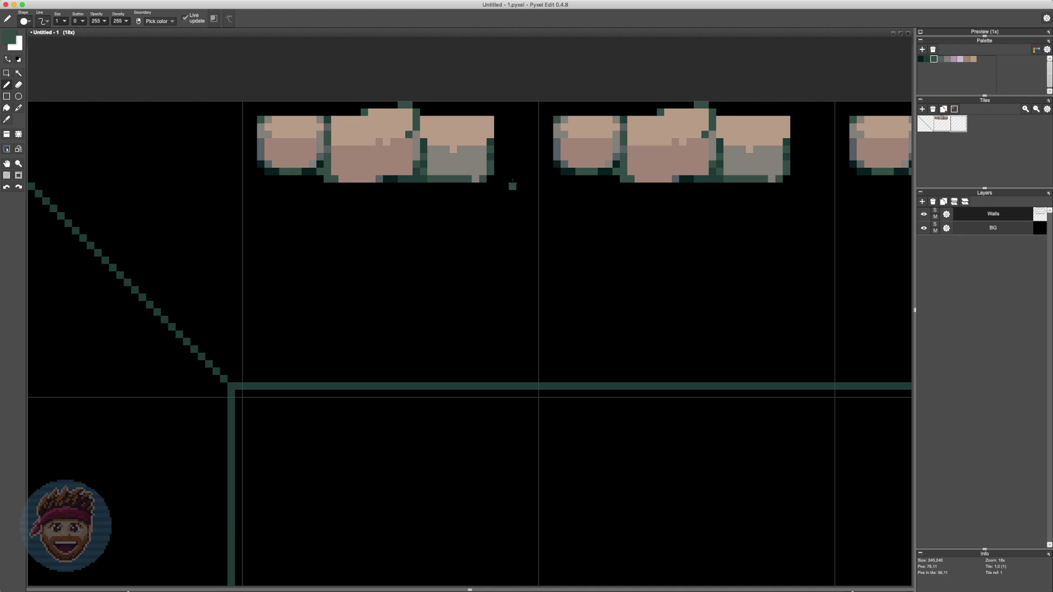
key("ctrl+z")
key("ctrl+z")
Outline a small lower-row stone in green directly below the first stone.
right_click(327, 179)
mouse_move(320, 178)
left_mouse_down()
mouse_move(276, 179)
mouse_move(334, 206)
left_mouse_up()
scroll(425, 199, "down", 3)
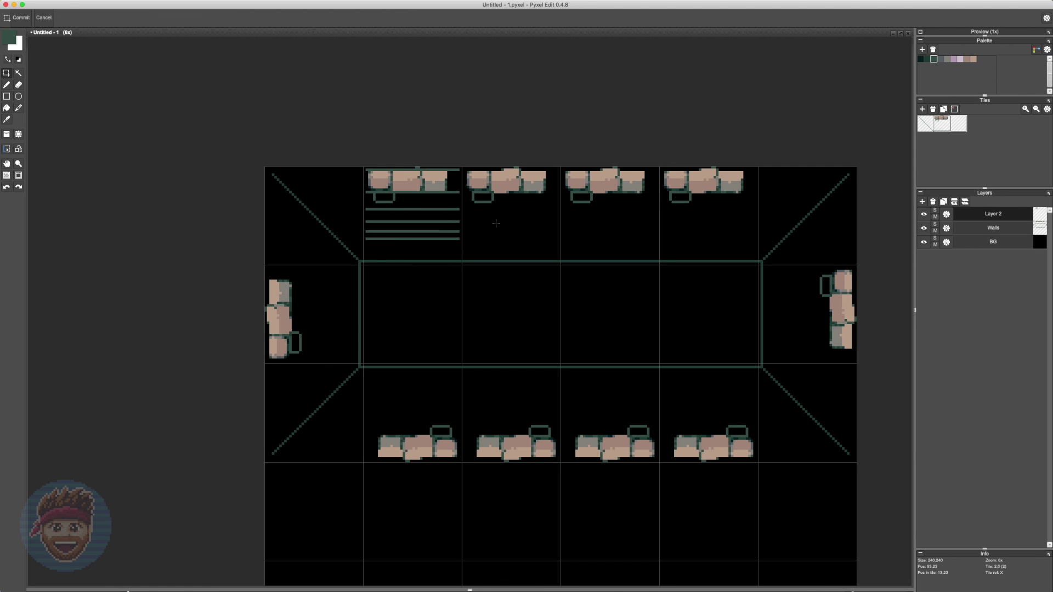
Lower the opacity of Layer 2's guide lines and make the Walls layer active.
left_click(946, 214)
left_click(993, 228)
scroll(375, 200, "up", 3)
key("b")
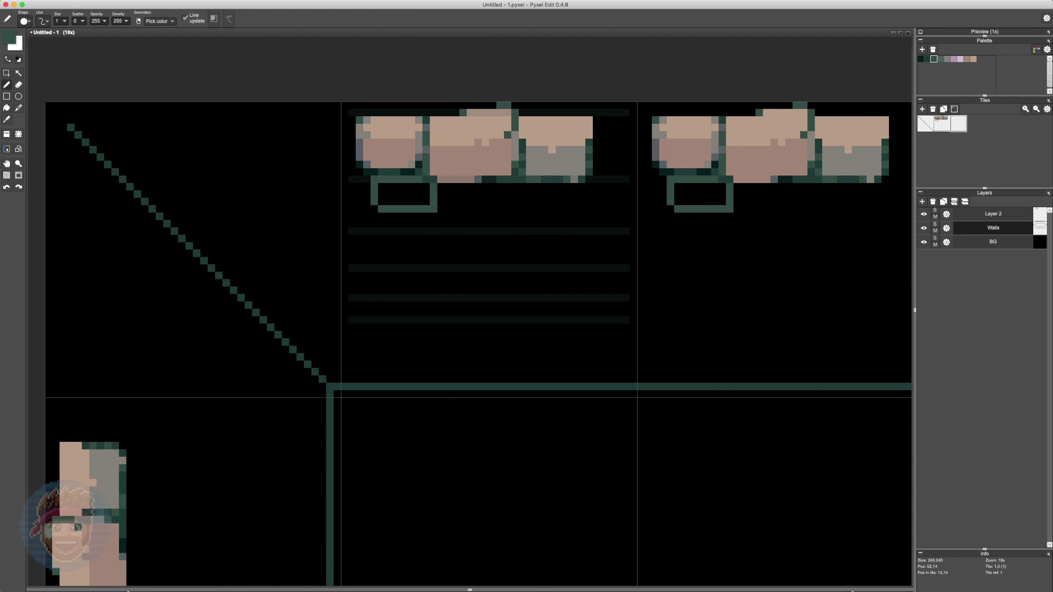
Fill the lower stone with a green top and dark green face, and round off its shape.
key("g")
left_click(409, 193)
mouse_move(419, 224)
left_mouse_down()
mouse_move(412, 179)
mouse_move(374, 217)
mouse_move(430, 201)
left_mouse_up()
key("ctrl+z")
key("g")
left_click(418, 212)
key("b")
right_click(382, 190)
left_click_drag(367, 187, 367, 201)
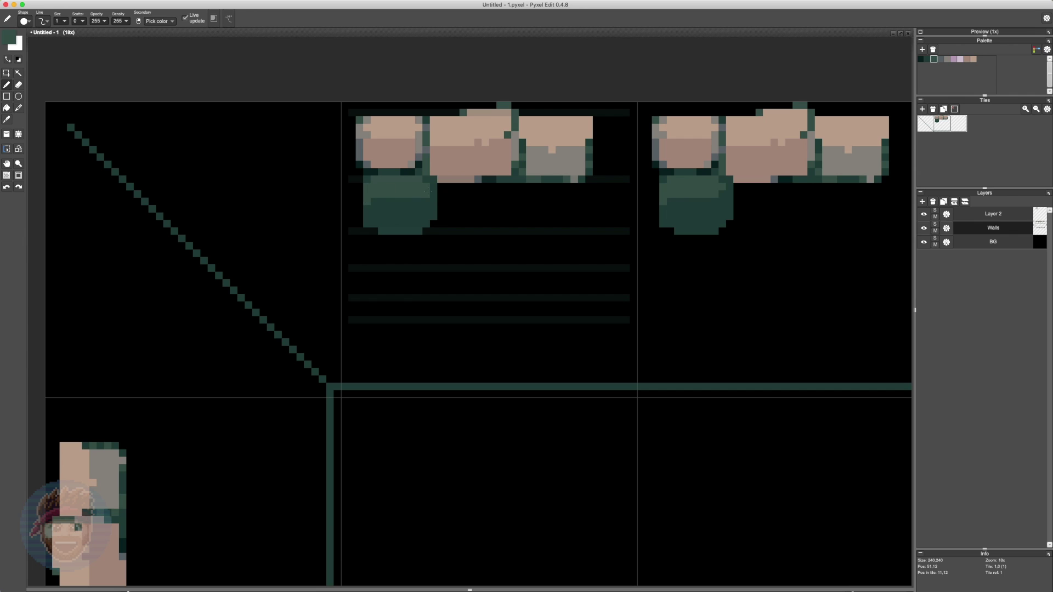
Move the stones down one pixel in the top edge tile and trim the lower stone's bottom row.
right_click(432, 203)
key("s")
left_click_drag(345, 105, 604, 243)
left_click_drag(576, 192, 576, 199)
left_click_drag(359, 224, 441, 242)
Add dark green joint pixels between the first stone and the stone below it, softening their touching edges.
key("b")
right_click(419, 180)
left_click_drag(426, 179, 440, 194)
right_click(434, 193)
right_click(426, 201)
left_click(419, 187)
right_click(371, 179)
left_click_drag(360, 179, 352, 172)
Hide the Layer 2 guide lines and roughen the second stone's bottom edge with green pixels.
right_click(504, 165)
left_click(924, 214)
right_click(426, 172)
left_click_drag(449, 186, 463, 187)
left_click(456, 179)
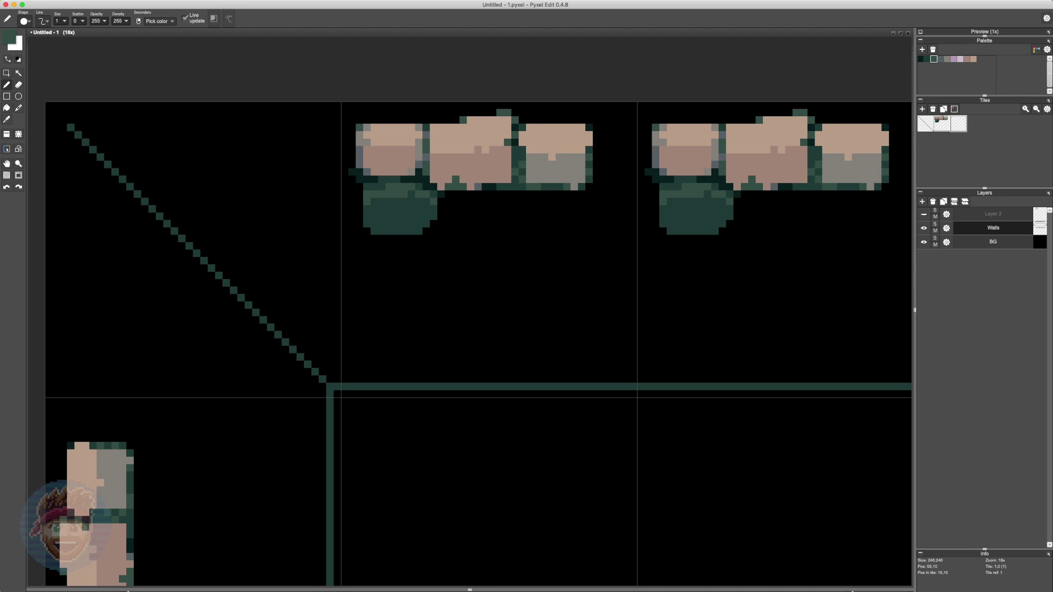
Retouch the shading pixels on the upper row of stones and undo the unwanted pen strokes.
left_click(359, 143)
right_click(374, 142)
left_click(367, 142)
left_click(412, 149)
scroll(476, 164, "down", 2)
scroll(493, 140, "up", 2)
right_click(535, 181)
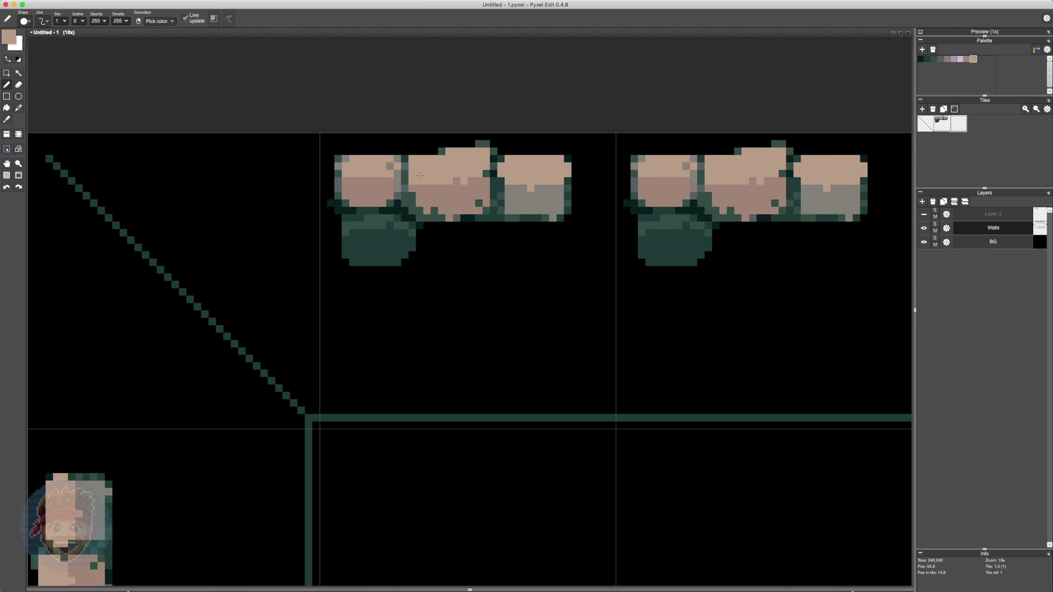
key("super+z")
scroll(551, 209, "down", 1)
scroll(549, 204, "up", 2)
key("super+z")
right_click(510, 183)
scroll(550, 206, "down", 2)
Draw a dark green lower-row stone beneath the third stone, with darkest green shading around its edges.
right_click(545, 216)
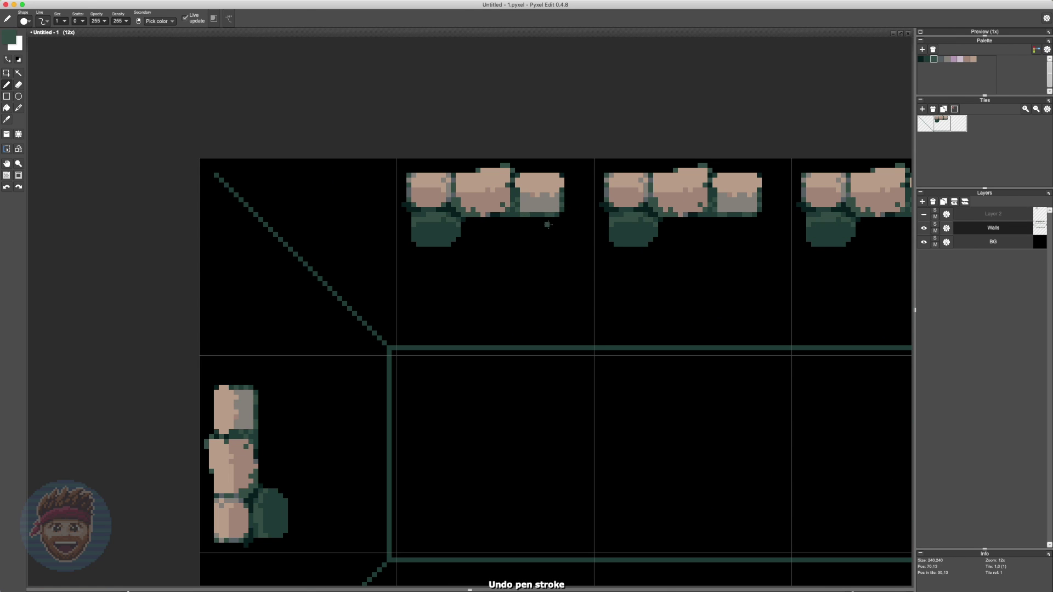
right_click(532, 214)
mouse_move(542, 215)
left_mouse_down()
mouse_move(541, 238)
mouse_move(496, 222)
mouse_move(502, 249)
left_mouse_up()
key("g")
left_click(529, 225)
key("b")
right_click(492, 220)
left_click(543, 212, "alt")
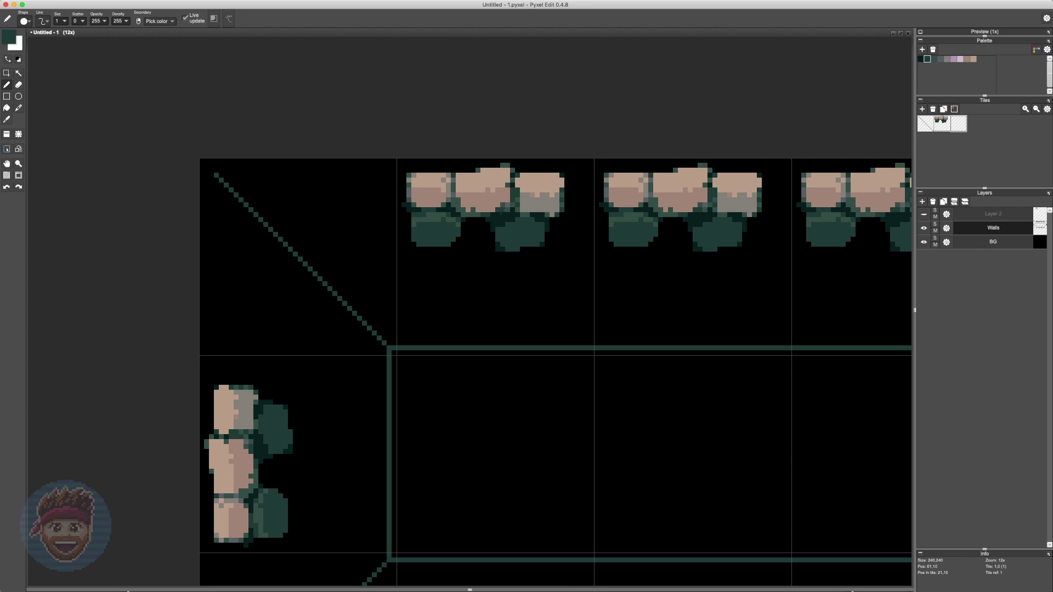
Add a warm grey strip along the outer edge of the top edge tile, above the stones.
scroll(540, 211, "down", 3)
scroll(535, 213, "up", 3)
key("g")
left_click(587, 163)
mouse_move(610, 171)
left_mouse_down()
mouse_move(577, 171)
mouse_move(608, 156)
left_mouse_up()
key("super+z")
key("b")
key("b")
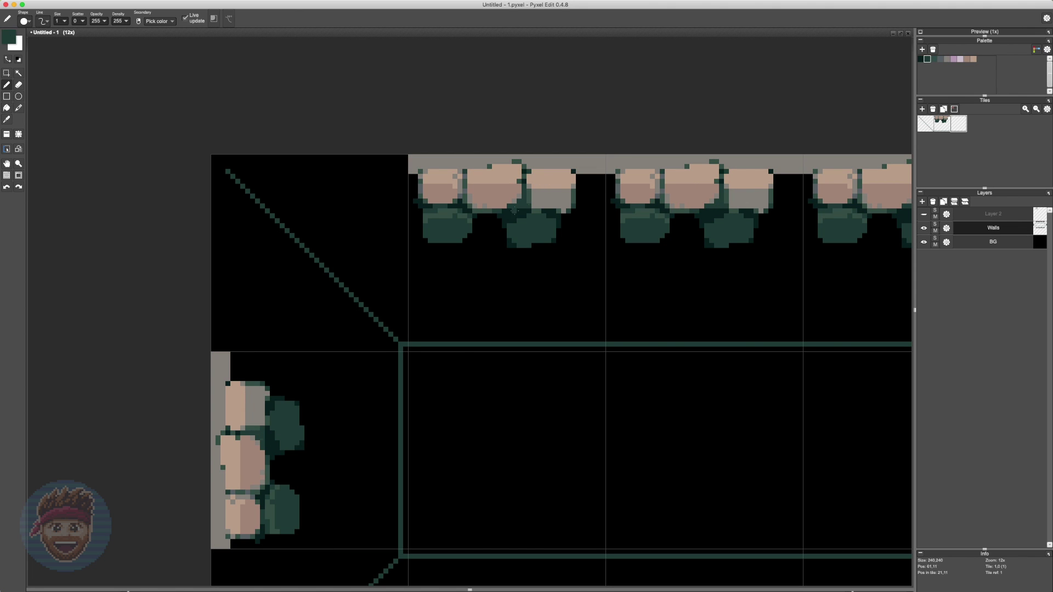
Draw a stone between the two lower-row stones, with a slate grey face and green pixels along its top.
right_click(502, 200)
key("g")
left_click(485, 228)
left_click(485, 229)
key("b")
right_click(515, 230)
left_click_drag(479, 216, 492, 216)
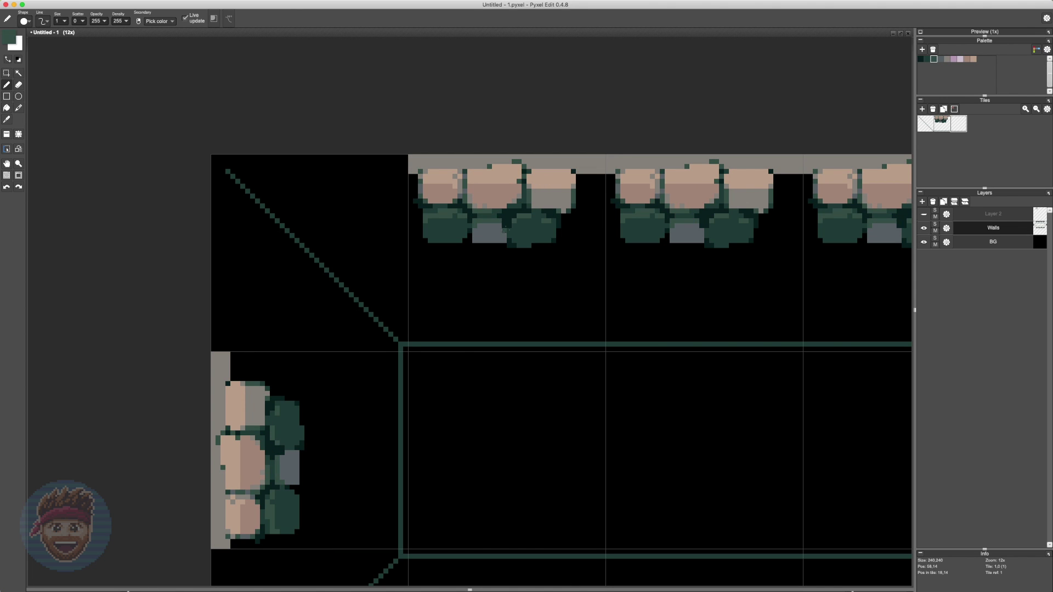
Recolour the top edge tile with a tan outer strip and upper stones that have lavender tops and grey faces.
scroll(510, 219, "down", 1)
scroll(508, 189, "up", 2)
scroll(607, 254, "down", 2)
scroll(595, 258, "up", 1)
right_click(593, 260)
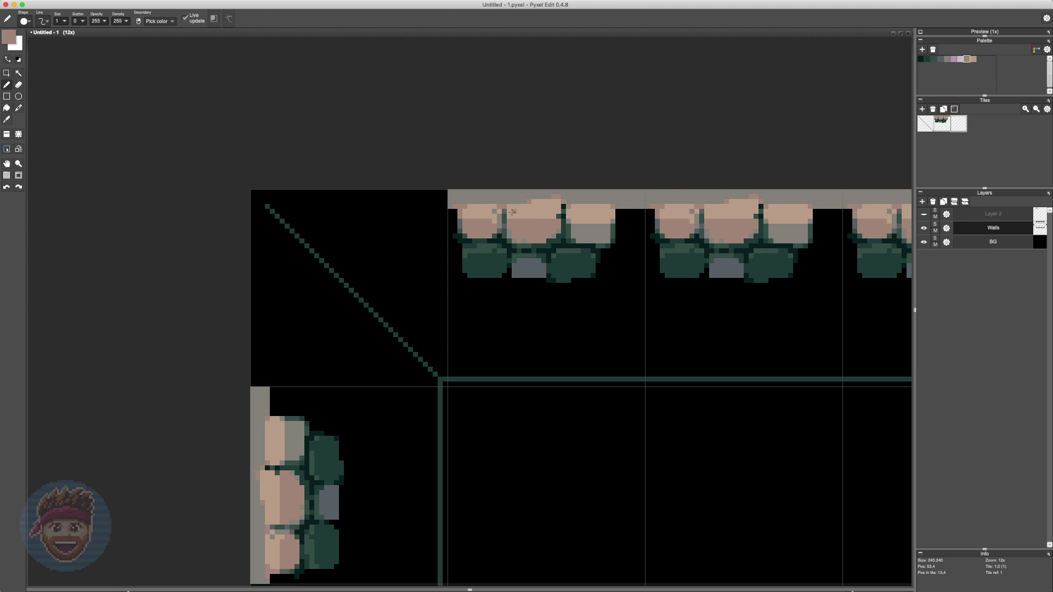
scroll(558, 211, "down", 1)
key("g")
left_click(559, 206)
scroll(636, 186, "up", 2)
scroll(510, 336, "down", 2)
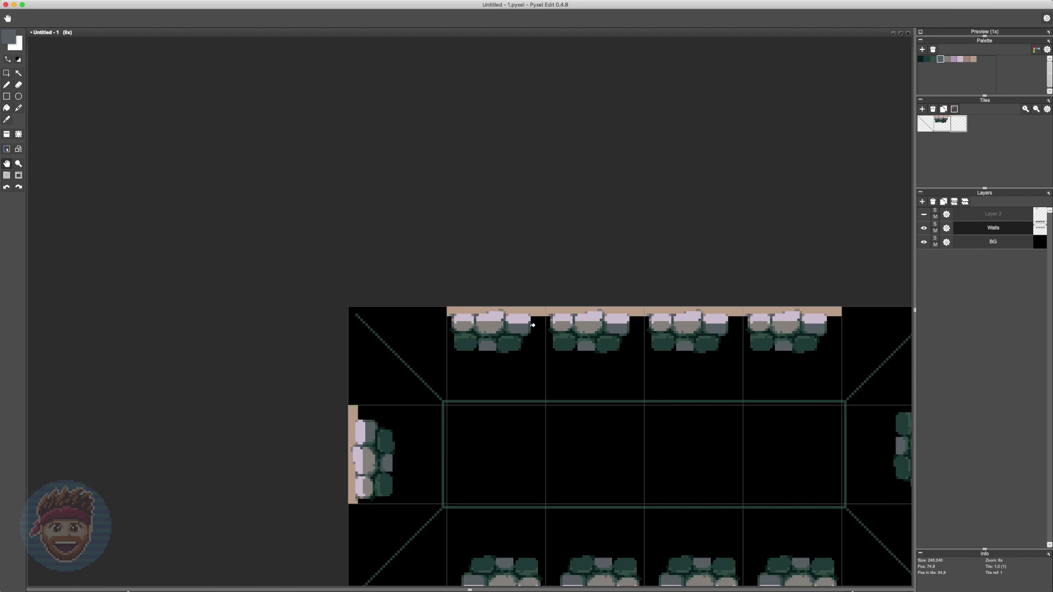
scroll(483, 337, "up", 1)
Scatter dusty brown patches along the tan outer strip above the upper stones.
key("b")
right_click(418, 290)
right_click(422, 300)
left_click_drag(456, 286, 456, 276)
left_click_drag(580, 276, 580, 285)
left_click_drag(541, 286, 525, 280)
Speckle the grey face of the third upper stone with a few contrasting pixels.
scroll(565, 313, "up", 1)
scroll(550, 324, "down", 1)
left_click(555, 323)
right_click(570, 321)
left_click(555, 319)
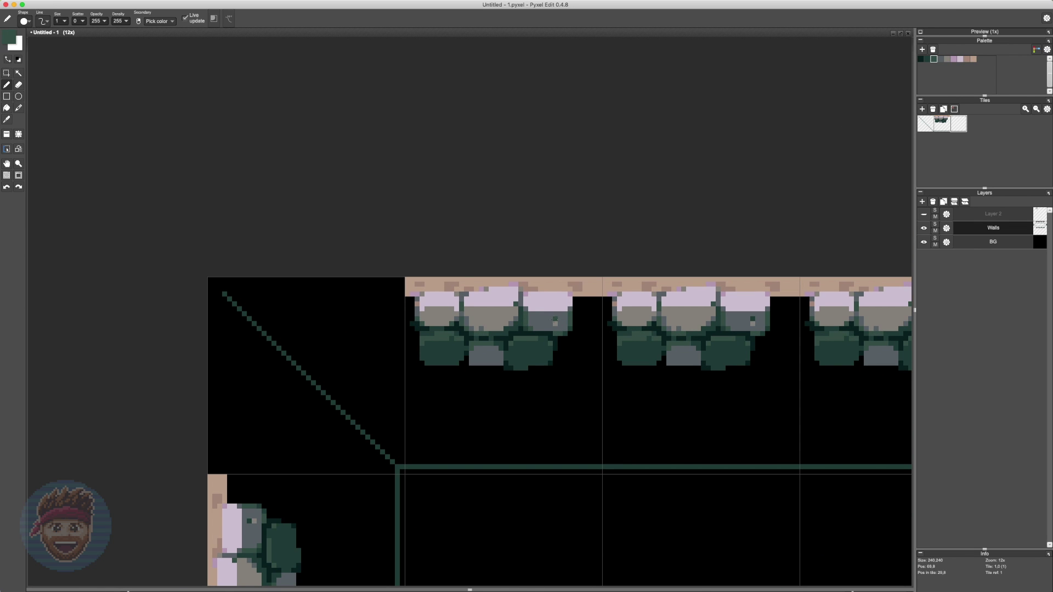
Shade the joints between the upper and second rows and retouch the second-row stones with sampled colours.
right_click(514, 322)
mouse_move(521, 317)
left_mouse_down()
mouse_move(525, 333)
mouse_move(516, 308)
left_mouse_up()
left_click(471, 328)
left_click(506, 329)
right_click(506, 316)
left_click_drag(521, 362, 520, 336)
key("m")
key("b")
right_click(505, 336)
Add a rounded grey stone across the second row's tile seam and grey highlights on the neighbouring green stone.
scroll(602, 337, "up", 1)
mouse_move(535, 293)
left_mouse_down()
mouse_move(569, 345)
mouse_move(605, 344)
mouse_move(566, 309)
mouse_move(590, 300)
mouse_move(576, 301)
left_mouse_up()
left_click(545, 320)
left_click(587, 321)
right_click(627, 308)
right_click(546, 244)
mouse_move(568, 235)
left_mouse_down()
mouse_move(606, 248)
mouse_move(576, 237)
left_mouse_up()
right_click(553, 286)
mouse_move(568, 286)
left_mouse_down()
mouse_move(503, 290)
mouse_move(496, 308)
mouse_move(512, 301)
mouse_move(500, 309)
mouse_move(464, 314)
left_mouse_up()
right_click(509, 294)
right_click(502, 285)
left_click_drag(479, 329, 544, 316)
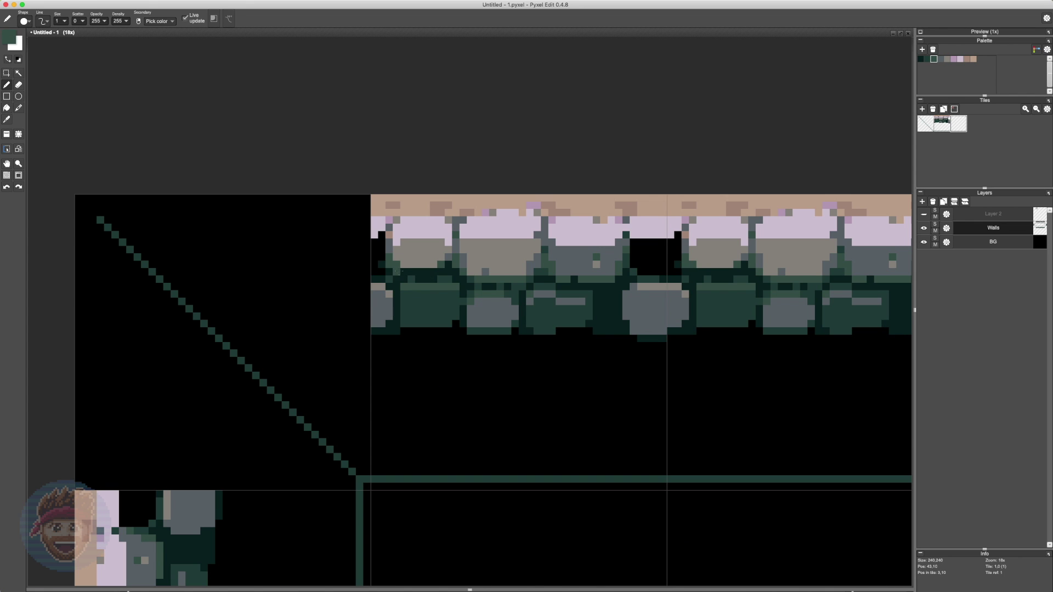
Rough in dark strokes below the second row, show Layer 2 briefly for comparison, and undo the last stroke.
right_click(399, 271)
left_click_drag(399, 271, 439, 237)
mouse_move(473, 297)
left_mouse_down()
mouse_move(481, 319)
mouse_move(644, 304)
left_mouse_up()
left_click(923, 214)
mouse_move(443, 334)
left_mouse_down()
mouse_move(503, 356)
mouse_move(733, 356)
mouse_move(491, 352)
mouse_move(555, 341)
left_mouse_up()
key("super+z")
left_click(924, 214)
Block in two rows of small, darkest green stones beneath the second row, with lighter tops on a few.
right_click(498, 353)
right_click(454, 308)
left_click_drag(451, 297, 440, 311)
right_click(462, 286)
right_click(447, 297)
left_click_drag(488, 239, 495, 245)
right_click(673, 272)
right_click(629, 279)
mouse_move(665, 252)
left_mouse_down()
mouse_move(659, 290)
mouse_move(695, 289)
left_mouse_up()
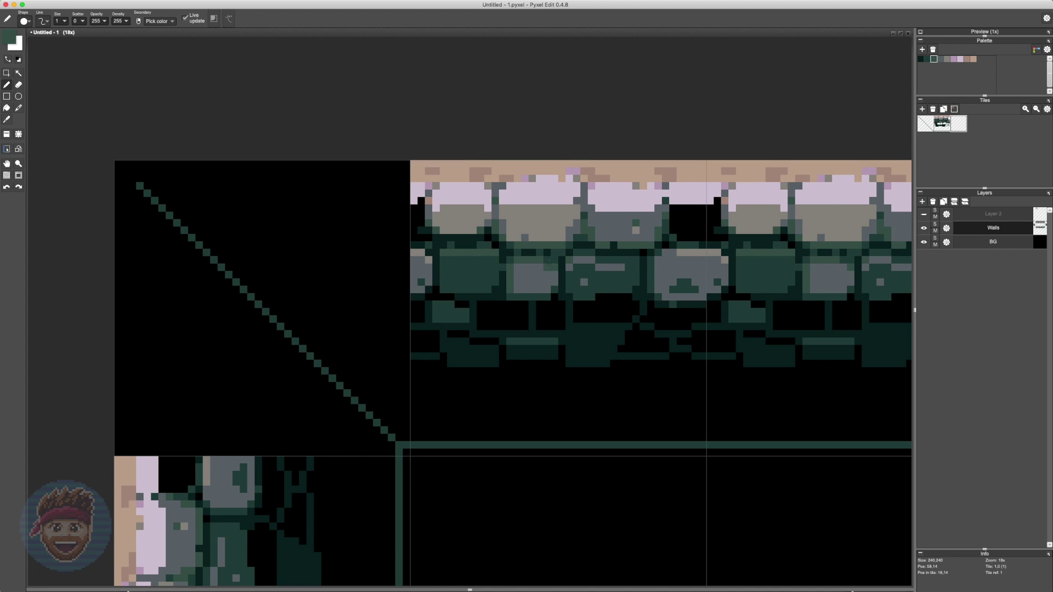
Shape the small third-row stones with dark green faces and lighter green highlights.
left_click_drag(495, 260, 488, 260)
scroll(523, 294, "down", 1)
left_click_drag(551, 315, 551, 327)
left_click_drag(605, 303, 651, 313)
right_click(518, 325)
left_click_drag(496, 313, 521, 308)
right_click(493, 301)
left_click_drag(494, 305, 556, 319)
Retouch the small dark stones near the tile seam with sampled green shades.
scroll(630, 299, "up", 1)
scroll(674, 311, "down", 1)
right_click(667, 303)
mouse_move(635, 313)
left_mouse_down()
mouse_move(669, 317)
mouse_move(617, 310)
left_mouse_up()
right_click(617, 307)
left_click(611, 303)
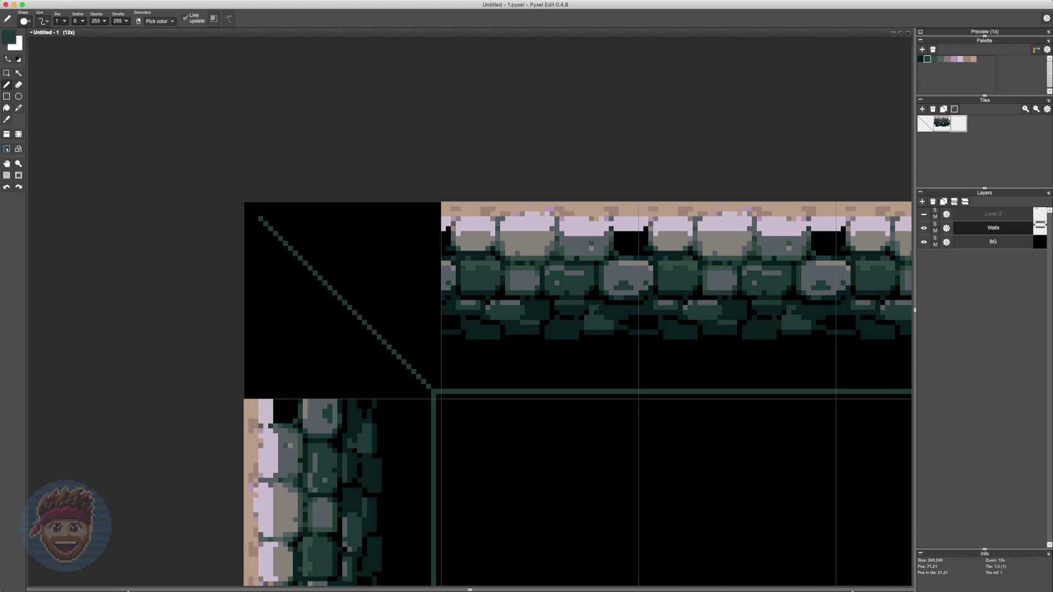
Define the third- and fourth-row stones with darker joints and darkest green faces.
scroll(537, 319, "up", 1)
left_click_drag(536, 319, 511, 327)
right_click(482, 297)
mouse_move(489, 319)
left_mouse_down()
mouse_move(423, 319)
mouse_move(393, 357)
left_mouse_up()
right_click(668, 364)
mouse_move(689, 357)
left_mouse_down()
mouse_move(671, 341)
mouse_move(693, 372)
left_mouse_up()
right_click(635, 334)
scroll(633, 334, "down", 1)
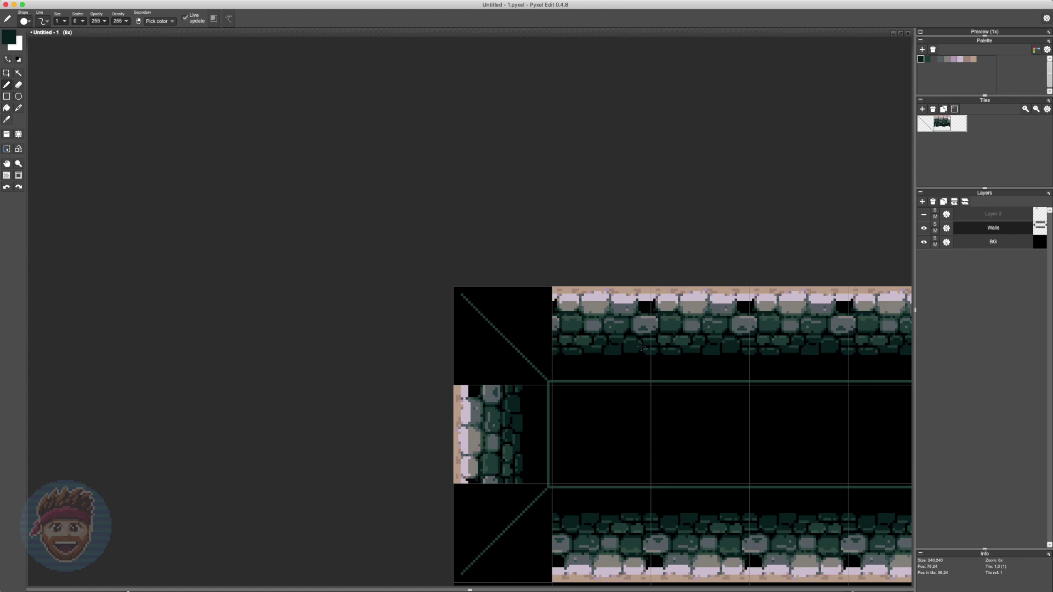
Fill the upper row's black gap with a lavender-topped stone and add pale highlights to the second-row stones.
scroll(561, 344, "up", 1)
scroll(485, 355, "down", 3)
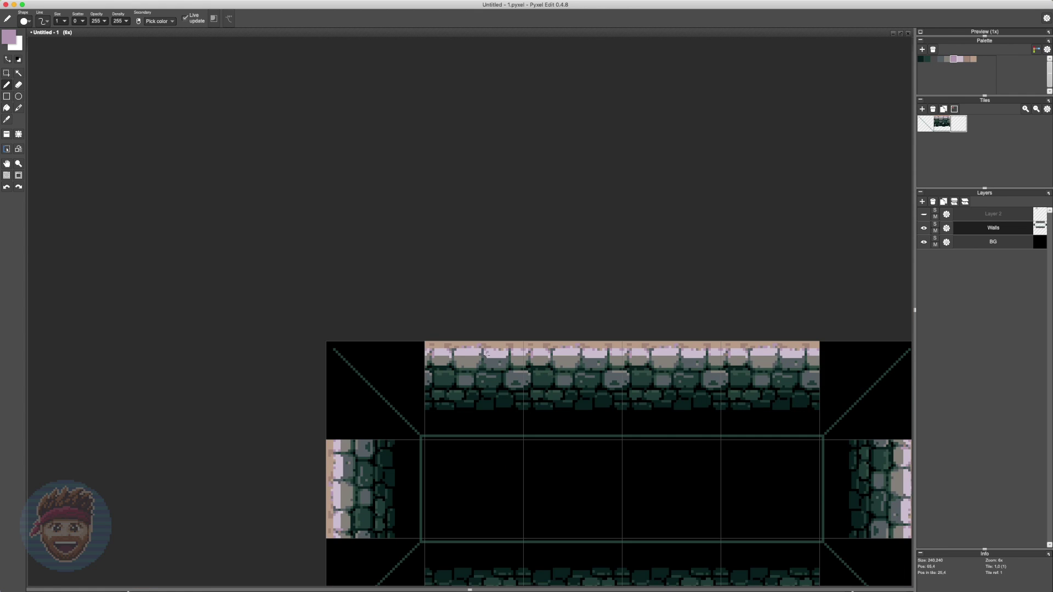
scroll(459, 356, "up", 3)
left_click(512, 391)
right_click(513, 394)
left_click_drag(495, 391, 543, 391)
right_click(565, 395)
scroll(520, 358, "down", 1)
Draw a strip of darkest green partial stones along the bottom of the wall, separated by black joints.
left_click(921, 60)
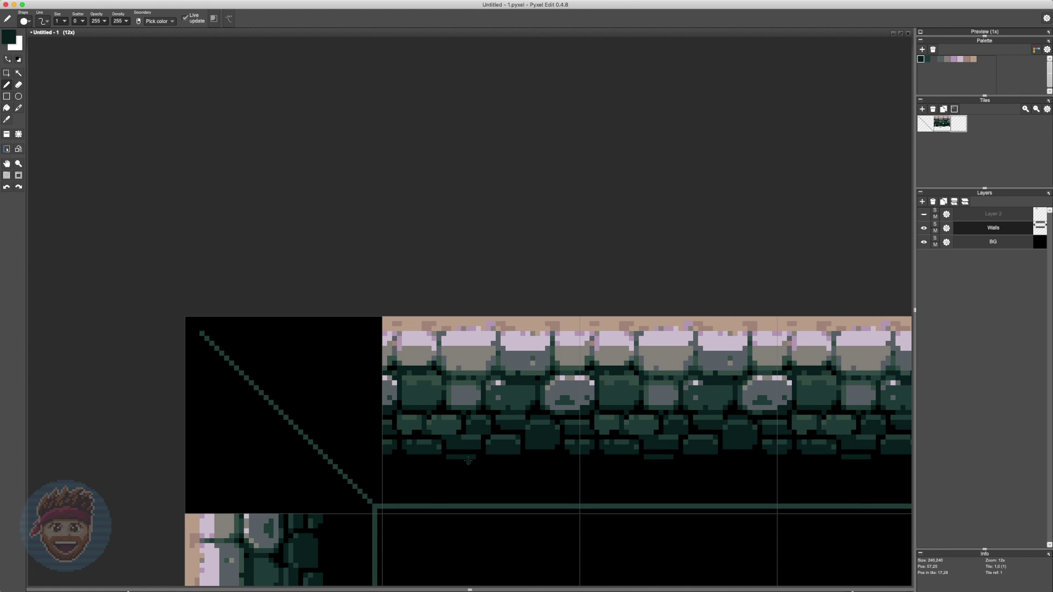
left_click_drag(463, 462, 448, 462)
right_click(453, 472)
left_click_drag(448, 467, 468, 467)
right_click(453, 457)
left_click_drag(433, 457, 419, 462)
left_click_drag(488, 462, 517, 462)
right_click(517, 452)
left_click_drag(528, 461, 572, 460)
scroll(394, 462, "down", 1)
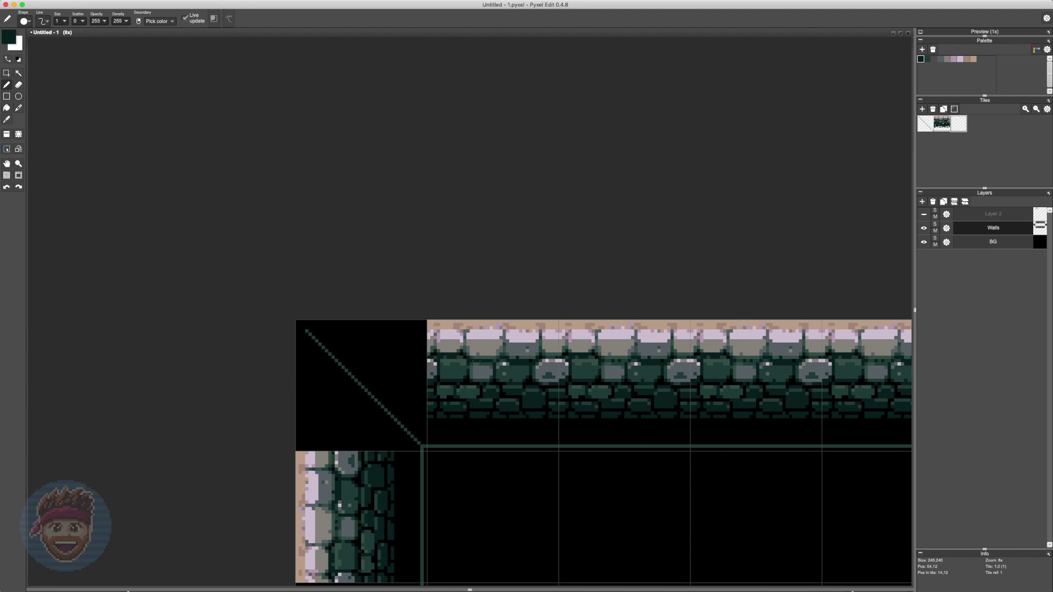
Reshape the small third- and fourth-row stones below the green second-row stone, using dark green and black.
scroll(431, 338, "up", 2)
scroll(431, 338, "down", 1)
left_click(533, 384, "alt")
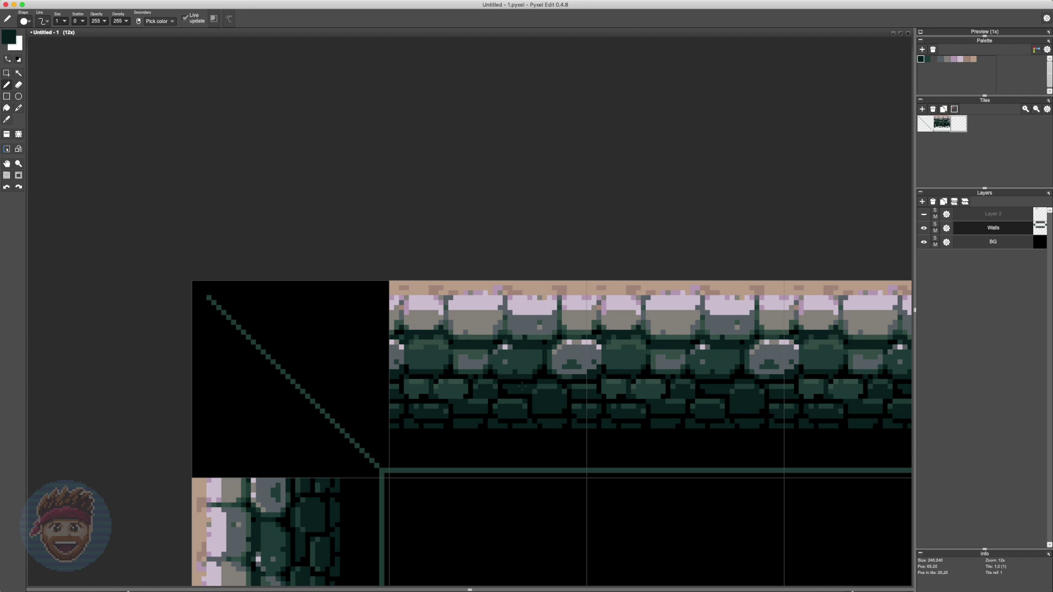
left_click_drag(496, 387, 485, 382)
right_click(495, 406)
left_click_drag(496, 406, 525, 389)
left_click(551, 386, "alt")
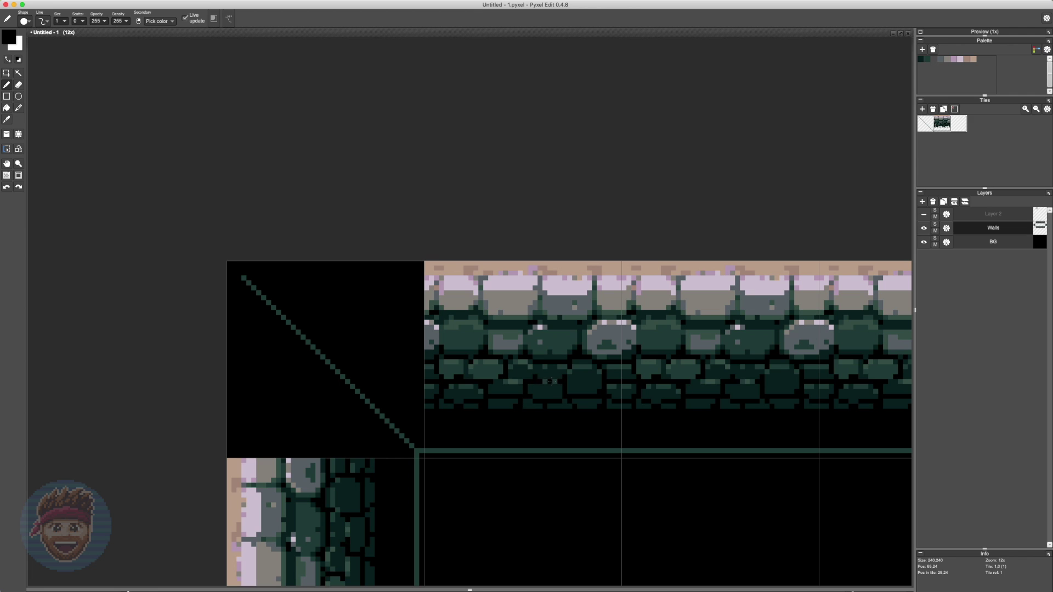
Repaint the green second-row stone beside the round grey one with sampled dark green, and undo the last change.
left_click(564, 367, "alt")
scroll(564, 367, "down", 3)
left_click(582, 364, "alt")
scroll(576, 356, "up", 2)
left_click(558, 331, "alt")
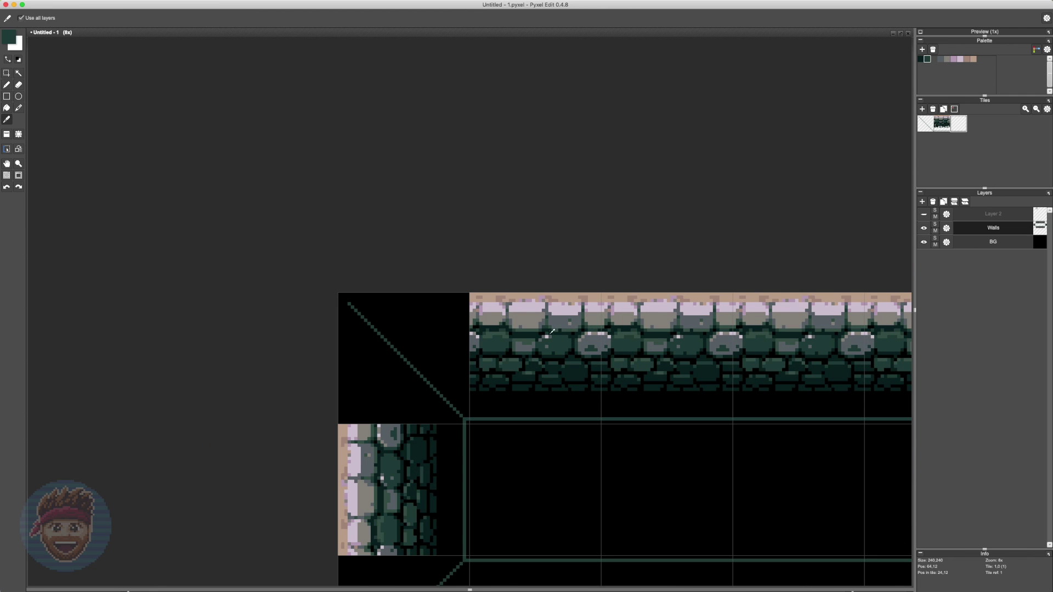
scroll(559, 333, "up", 2)
left_click_drag(526, 340, 573, 340)
scroll(587, 353, "down", 5)
scroll(608, 321, "up", 1)
key("super+z")
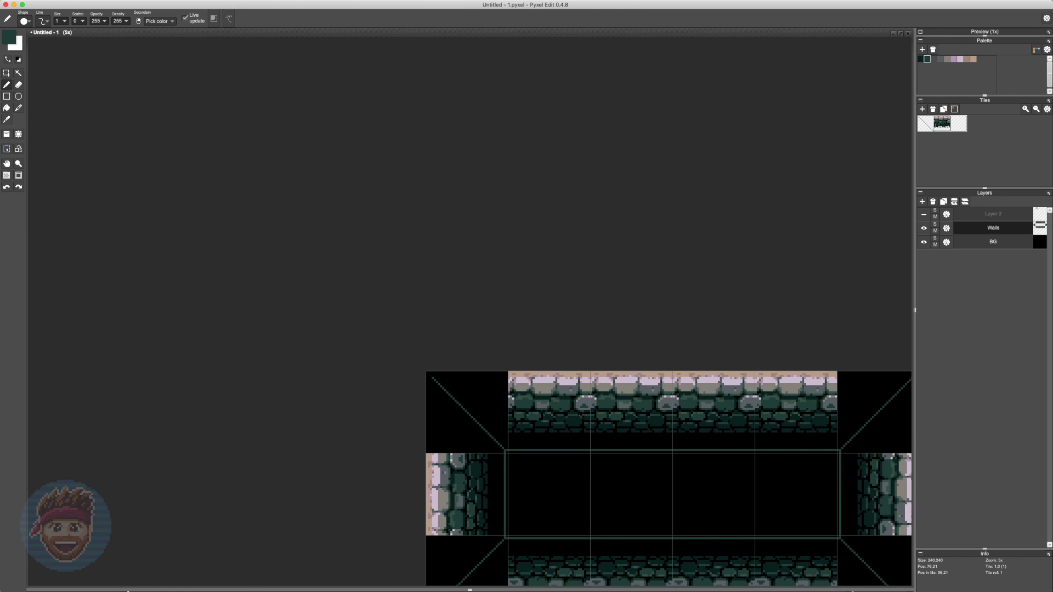
Try filling the stonework with a custom teal-grey colour and undo it.
scroll(606, 485, "up", 3)
left_click(483, 237, "alt")
key("g")
left_click(9, 37)
left_click(141, 107)
left_click(117, 160)
key("super+z")
scroll(548, 329, "down", 1)
scroll(557, 329, "up", 1)
Fill only the connected face area of the second upper stone with slate grey.
key("s")
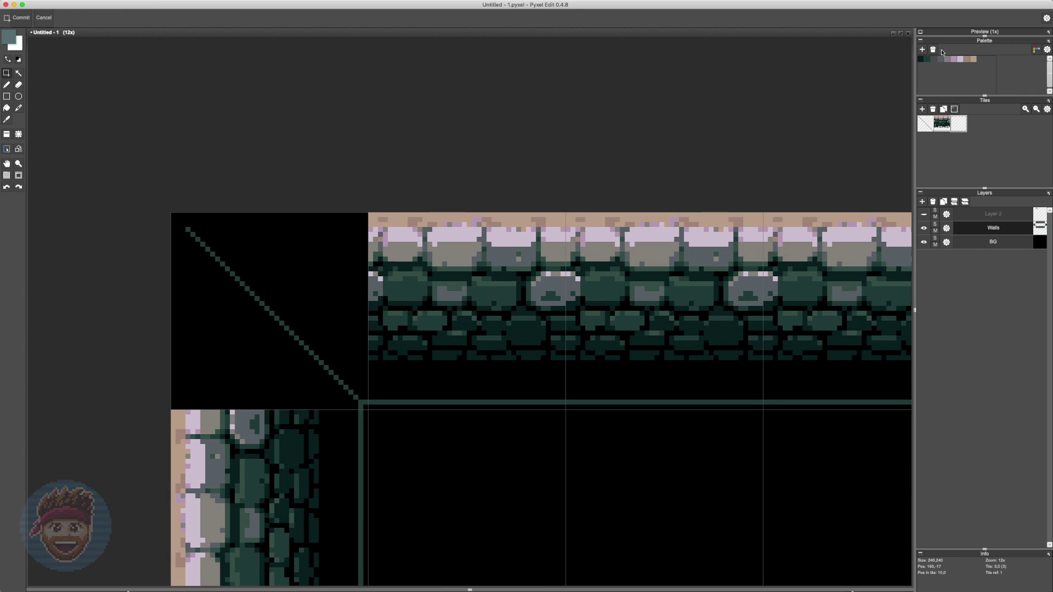
left_click(121, 21)
left_click(451, 293)
scroll(505, 314, "down", 3)
key("b")
scroll(476, 303, "up", 4)
mouse_move(391, 296)
left_mouse_down()
mouse_move(444, 280)
mouse_move(413, 317)
left_mouse_up()
scroll(412, 317, "down", 2)
scroll(493, 326, "up", 5)
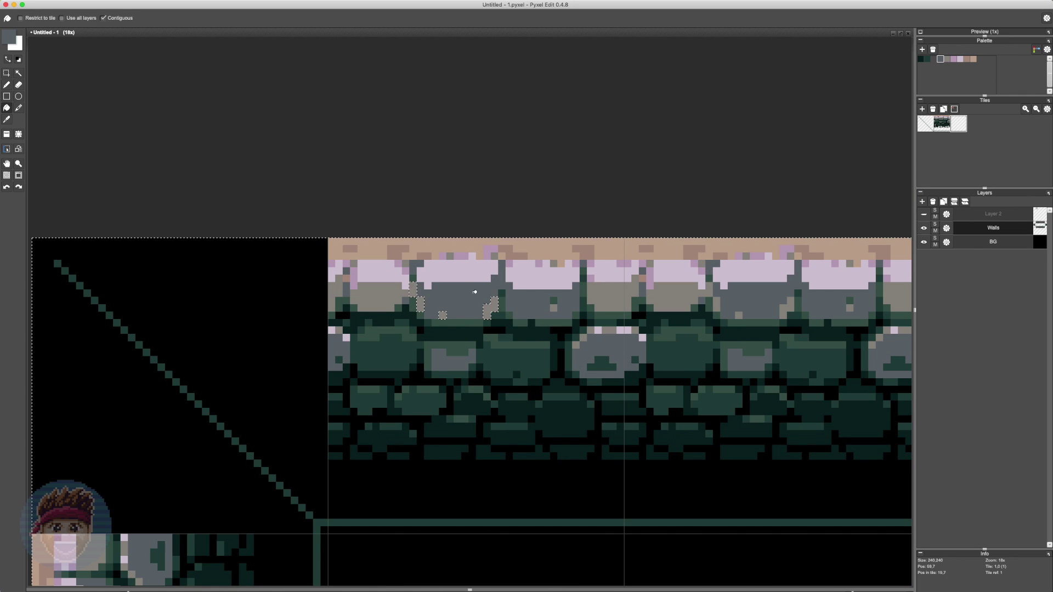
Retouch the lower edge of the second upper stone's slate grey face and undo the last stroke.
scroll(553, 306, "down", 1)
left_click_drag(424, 312, 452, 311)
scroll(449, 324, "down", 1)
key("super+z")
Repaint the small second-row stone in warm grey and retouch the grey-tipped stone in the row below.
scroll(449, 323, "up", 1)
right_click(511, 269)
mouse_move(666, 313)
left_mouse_down()
mouse_move(556, 297)
mouse_move(587, 316)
left_mouse_up()
right_click(655, 331)
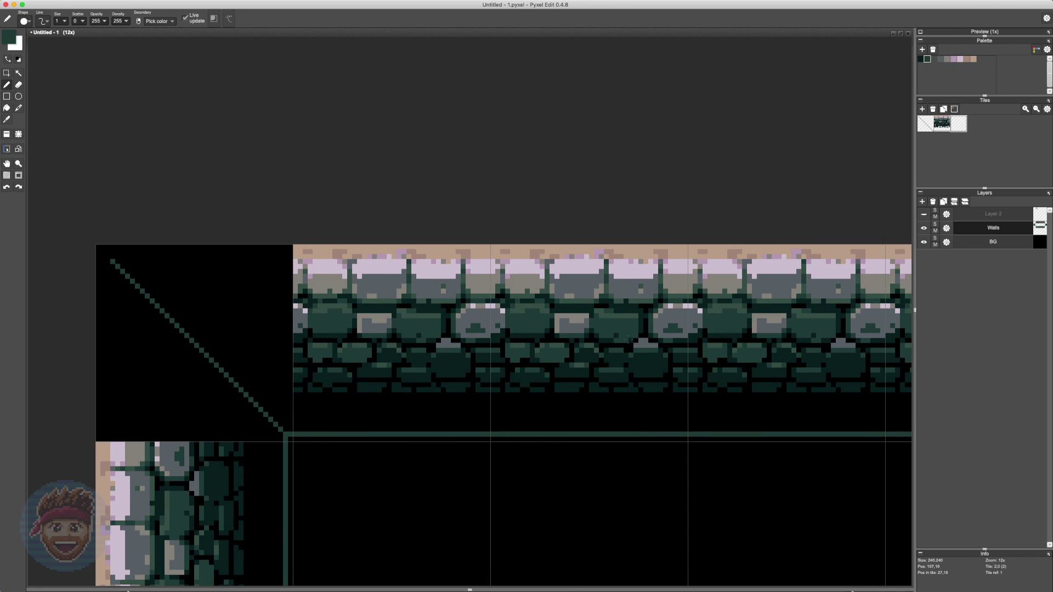
right_click(639, 343)
scroll(620, 335, "up", 1)
right_click(611, 334)
left_click(611, 334)
Examine the finished wall tiles together across all four sides of the room.
scroll(638, 454, "down", 4)
key("space")
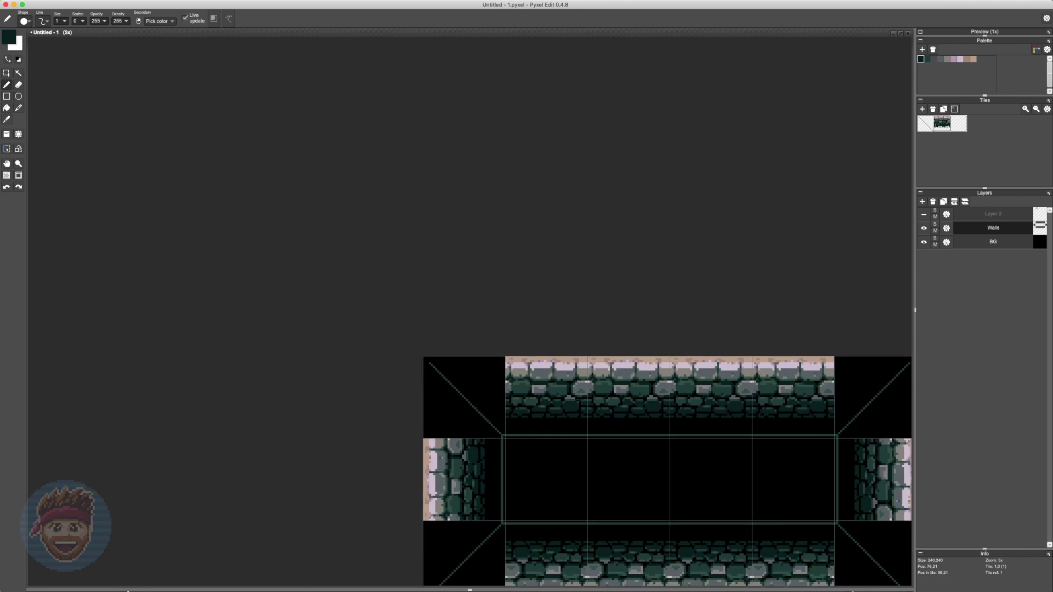
left_click_drag(638, 455, 500, 261)
scroll(421, 191, "up", 2)
right_click(420, 192)
right_click(428, 186)
right_click(431, 186)
right_click(432, 191)
right_click(432, 190)
scroll(455, 238, "down", 1)
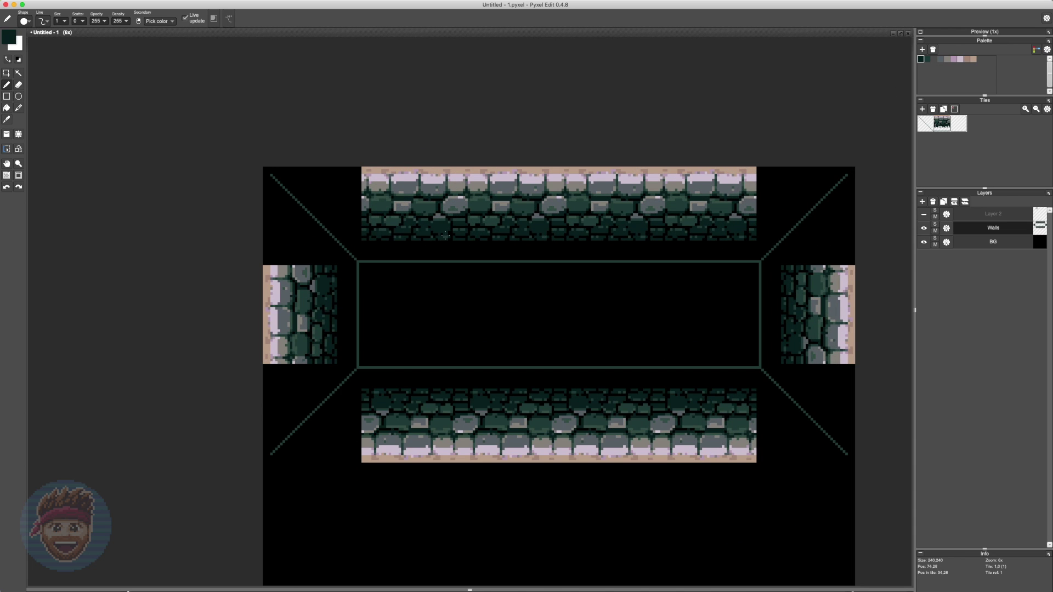
Touch up the dark green stones in the wall tile's lower rows with sampled stone colours and check the repeating pattern.
left_click_drag(457, 231, 497, 249)
scroll(498, 248, "up", 1)
right_click(498, 249)
scroll(498, 249, "down", 1)
scroll(448, 257, "up", 1)
right_click(445, 256)
scroll(440, 256, "down", 2)
key("f")
key("b")
scroll(507, 243, "up", 2)
right_click(463, 257)
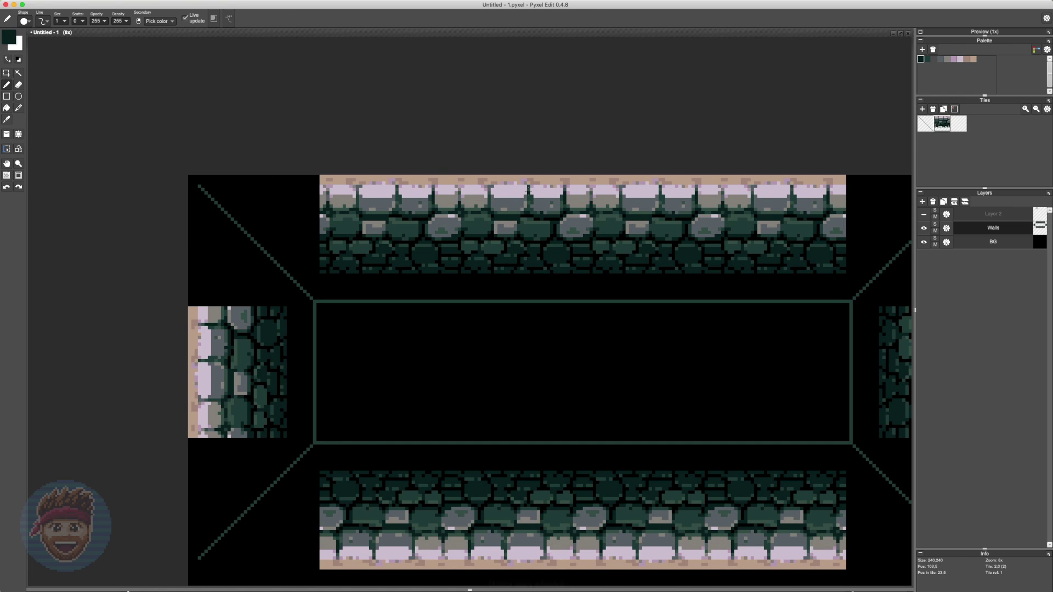
right_click(574, 224)
scroll(574, 224, "down", 2)
scroll(549, 235, "up", 3)
scroll(559, 230, "down", 2)
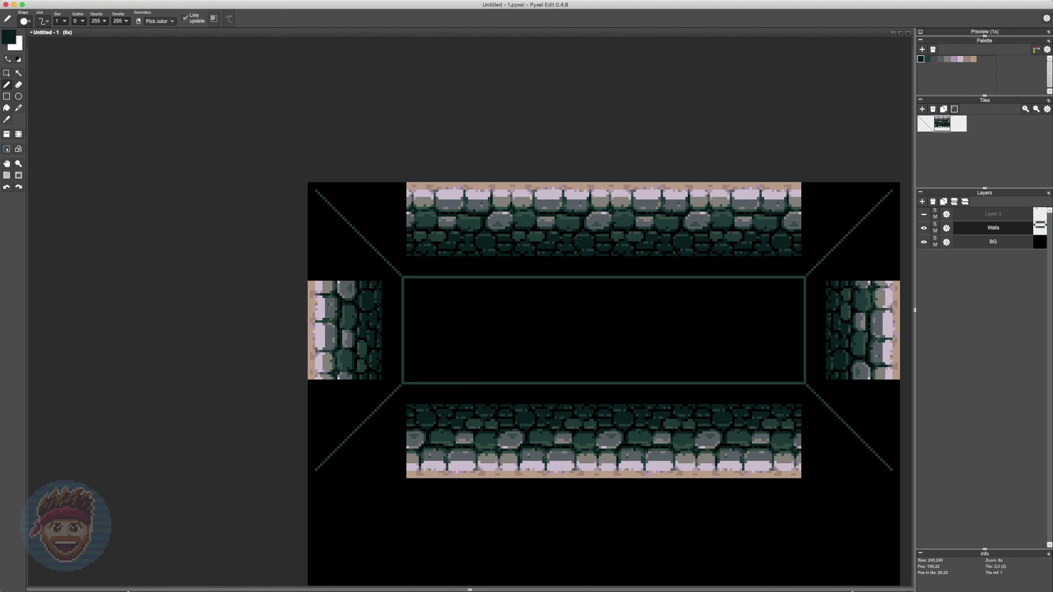
Paint the brown floor edge along the base of the wall and fill the room's floor with dusty brown.
left_click(967, 59)
mouse_move(518, 267)
left_mouse_down()
mouse_move(613, 280)
mouse_move(613, 266)
left_mouse_up()
left_click(933, 59)
left_click(973, 59)
mouse_move(475, 277)
left_mouse_down()
mouse_move(456, 282)
mouse_move(488, 275)
mouse_move(479, 298)
left_mouse_up()
key("g")
left_click(449, 308)
left_click(434, 285)
key("b")
Add tan flecks and a dark brown shadow edge to the floor beside the wall.
scroll(549, 308, "down", 4)
scroll(537, 313, "up", 4)
mouse_move(434, 212)
left_mouse_down()
mouse_move(493, 299)
mouse_move(514, 273)
mouse_move(493, 281)
left_mouse_up()
right_click(519, 270)
right_click(518, 278)
Extend the tan rim around the upper-left corner tile and paint lilac stone tops along its upper edge.
scroll(498, 286, "up", 4)
right_click(562, 279)
left_click_drag(472, 235, 526, 279)
right_click(548, 213)
left_click_drag(539, 214, 262, 491)
right_click(563, 212)
left_click_drag(416, 226, 288, 233)
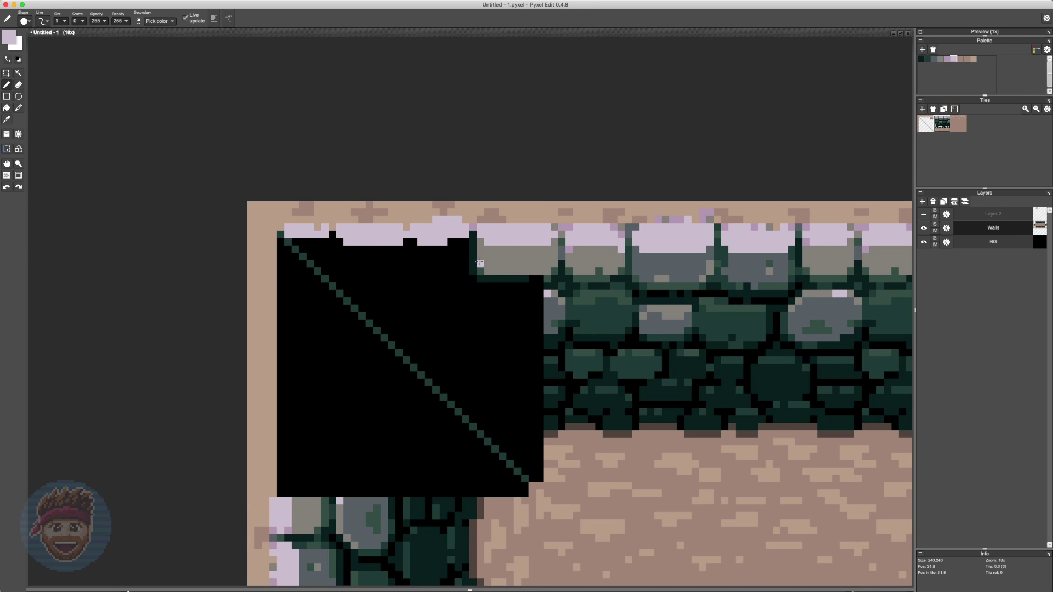
Extend the brown floor and its dark shadow edge into the corner tile's inner corner.
right_click(551, 434)
left_click_drag(539, 434, 480, 493)
left_click_drag(489, 441, 540, 494)
Paint a slate grey second-row stone and a dark green stone beneath it where the corner tile meets the top wall.
right_click(551, 313)
left_click_drag(540, 299, 496, 318)
right_click(551, 368)
left_click_drag(510, 362, 528, 324)
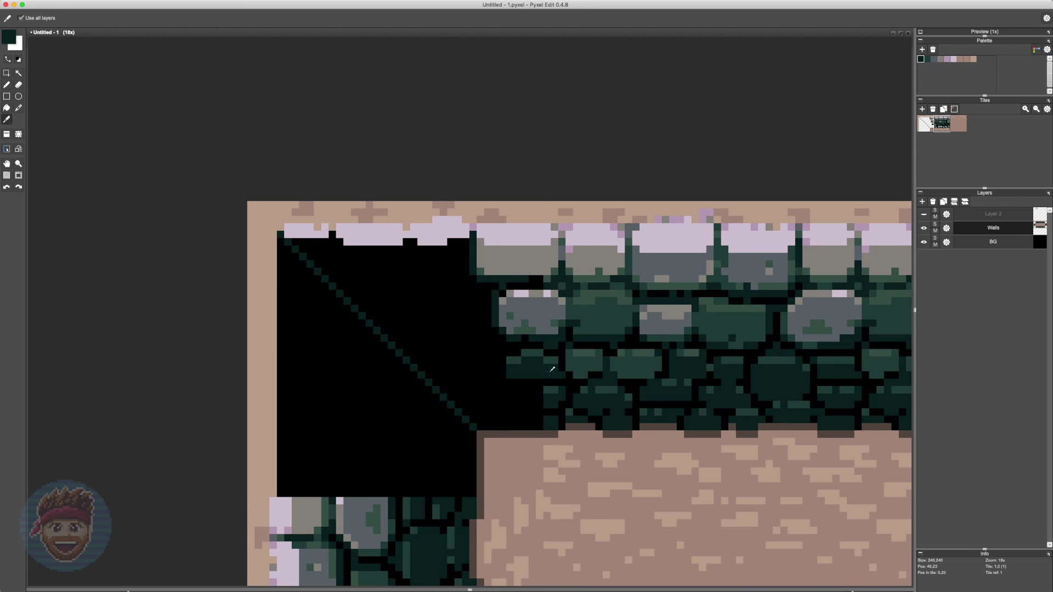
right_click(528, 309)
left_click_drag(510, 286, 547, 287)
scroll(514, 299, "down", 4)
scroll(551, 285, "up", 4)
Paint the warm grey and slate grey upper stone faces and a green second-row stone in the corner tile.
right_click(429, 265)
mouse_move(400, 296)
left_mouse_down()
mouse_move(508, 317)
mouse_move(442, 319)
left_mouse_up()
right_click(499, 279)
left_click(476, 293)
right_click(580, 308)
right_click(498, 357)
mouse_move(506, 339)
left_mouse_down()
mouse_move(471, 373)
mouse_move(504, 330)
mouse_move(494, 382)
left_mouse_up()
Add a green third-row stone to the corner tile and retouch the dark edges of its neighbouring stones.
scroll(445, 351, "down", 4)
scroll(434, 359, "up", 3)
right_click(495, 346)
right_click(531, 384)
right_click(520, 375)
scroll(649, 425, "down", 4)
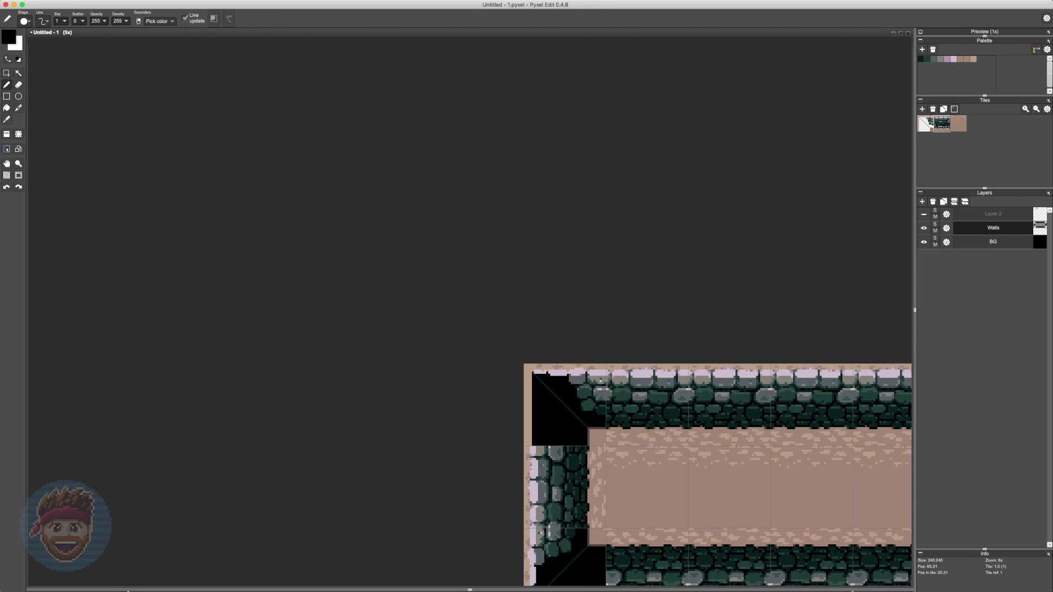
right_click(586, 453)
left_click_drag(694, 448, 513, 222)
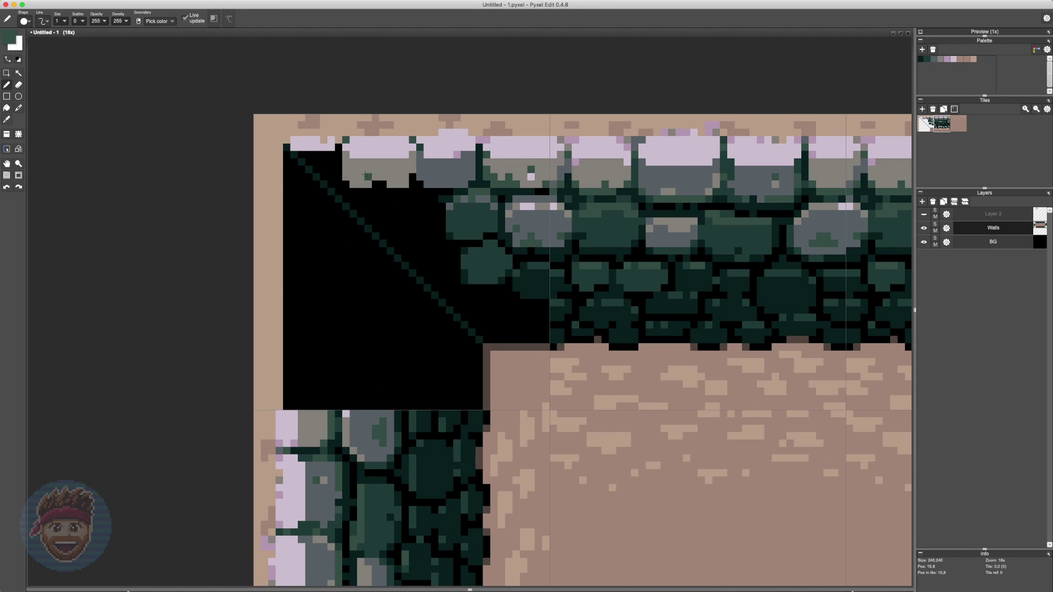
Outline the upper warm grey stone and paint a slate grey second-row stone near the corner diagonal, undoing one stray stroke.
mouse_move(384, 165)
left_mouse_down()
mouse_move(417, 192)
mouse_move(380, 212)
mouse_move(398, 199)
left_mouse_up()
scroll(387, 214, "down", 4)
left_click_drag(387, 214, 489, 300)
scroll(487, 293, "up", 6)
right_click(579, 302)
mouse_move(579, 314)
left_mouse_down()
mouse_move(556, 382)
mouse_move(567, 417)
mouse_move(475, 336)
left_mouse_up()
mouse_move(475, 336)
left_mouse_down()
mouse_move(441, 358)
mouse_move(407, 416)
left_mouse_up()
key("super+z")
left_click_drag(430, 358, 395, 312)
Paint warm grey faces on the outermost corner stone and on the first left-wall stone beneath it.
right_click(356, 243)
left_click_drag(356, 243, 309, 266)
mouse_move(303, 267)
left_mouse_down()
mouse_move(351, 301)
mouse_move(348, 269)
left_mouse_up()
right_click(345, 243)
mouse_move(314, 289)
left_mouse_down()
mouse_move(302, 278)
mouse_move(309, 379)
left_mouse_up()
Paint a small green stone beside the corner diagonal and edge the surrounding stones in dark green.
left_click_drag(343, 313, 365, 392)
right_click(567, 255)
left_click_drag(290, 382, 302, 393)
left_click_drag(325, 393, 365, 392)
left_click_drag(383, 326, 384, 381)
left_click_drag(384, 381, 323, 367)
right_click(299, 329)
left_click_drag(311, 321, 311, 308)
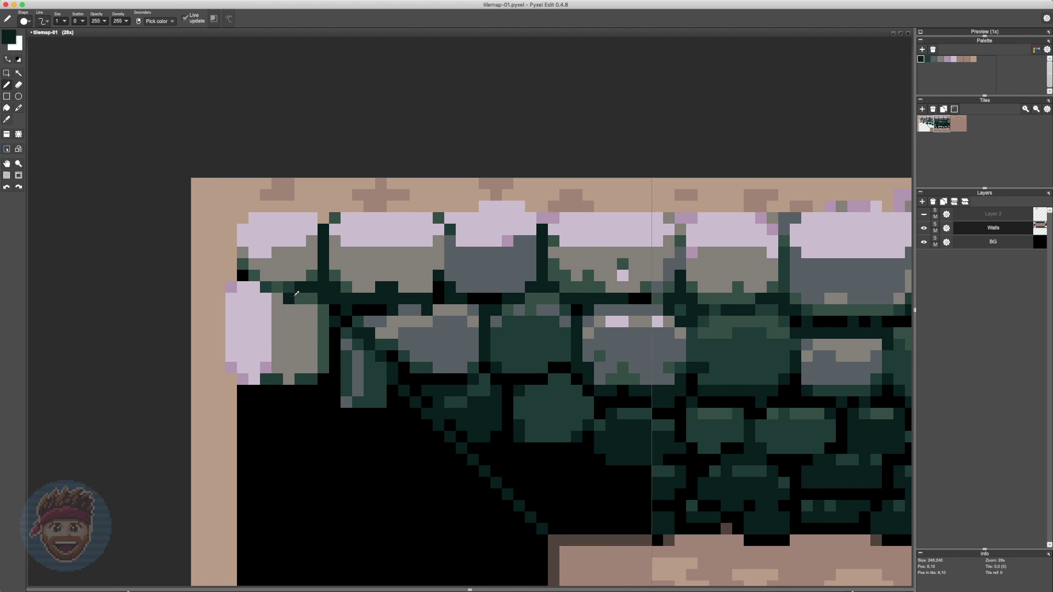
Draw the dark joint between the outermost corner stone and the first left-wall stone and soften its edge pixels.
scroll(439, 329, "down", 3)
left_click_drag(439, 329, 432, 320)
left_click_drag(301, 285, 343, 294)
right_click(343, 274)
left_click(298, 278)
Shape and shade the small diagonal stone with slate grey and dark green.
right_click(321, 344)
mouse_move(379, 323)
left_mouse_down()
mouse_move(321, 359)
mouse_move(365, 360)
left_mouse_up()
right_click(365, 351)
mouse_move(373, 357)
left_mouse_down()
mouse_move(354, 362)
mouse_move(384, 372)
left_mouse_up()
right_click(387, 369)
right_click(359, 354)
left_click_drag(354, 329, 371, 344)
left_click(380, 311, "alt")
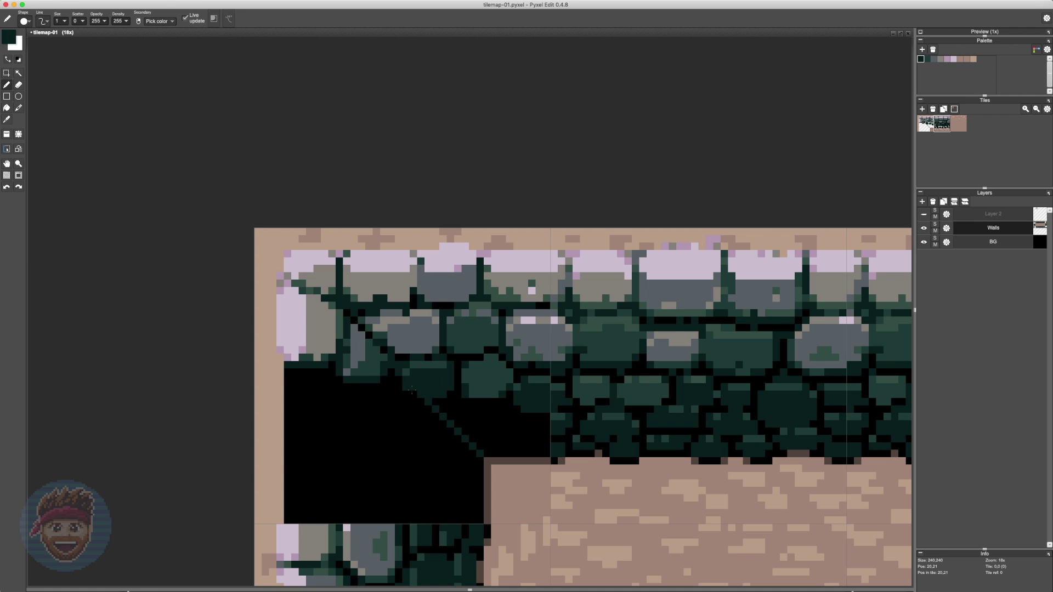
Add a lilac-edged slate grey stone as the second left-wall stone and retouch the joints of the stones above.
right_click(346, 372)
mouse_move(304, 423)
left_mouse_down()
mouse_move(299, 379)
mouse_move(293, 430)
left_mouse_up()
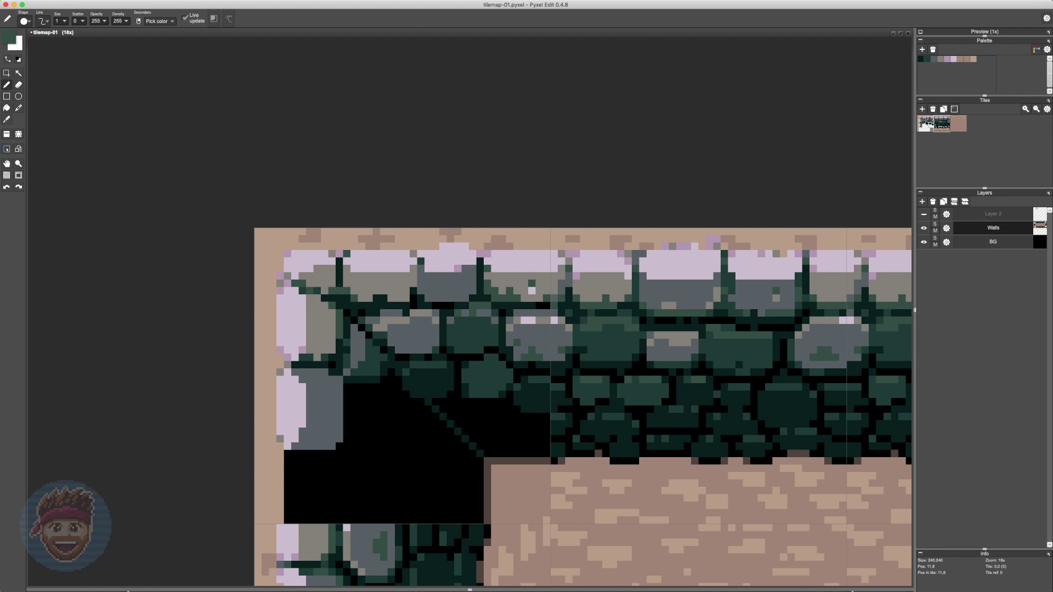
right_click(406, 297)
left_click_drag(413, 283, 399, 299)
left_click_drag(340, 277, 358, 298)
Paint small dark green stones with black joints around the inner corner of the room.
scroll(413, 301, "down", 5)
scroll(433, 323, "up", 7)
right_click(496, 357)
mouse_move(519, 393)
left_mouse_down()
mouse_move(473, 370)
mouse_move(438, 384)
mouse_move(379, 439)
left_mouse_up()
left_click_drag(402, 381, 379, 405)
mouse_move(391, 359)
left_mouse_down()
mouse_move(345, 384)
mouse_move(379, 382)
left_mouse_up()
right_click(334, 368)
left_click(345, 358)
right_click(368, 382)
scroll(422, 416, "down", 3)
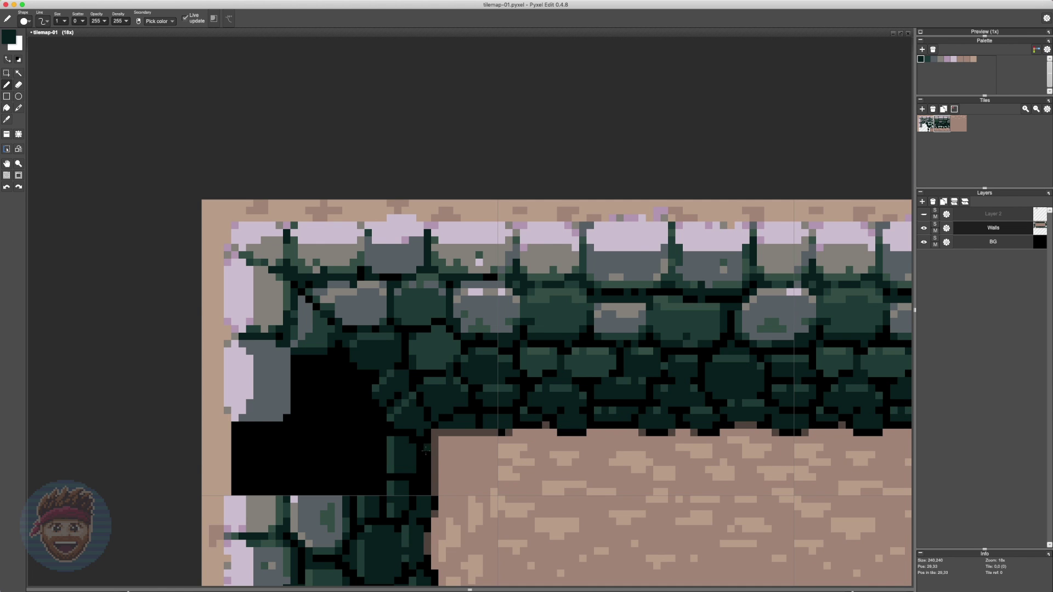
Retouch the dark inner-corner stones and shade the inner edge of the slate grey left-wall stone in dark green.
left_click_drag(426, 450, 441, 434)
right_click(412, 396)
mouse_move(419, 374)
left_mouse_down()
mouse_move(398, 344)
mouse_move(361, 344)
left_mouse_up()
left_click(332, 336)
right_click(250, 329)
mouse_move(287, 359)
left_mouse_down()
mouse_move(236, 425)
mouse_move(287, 396)
left_mouse_up()
mouse_move(287, 373)
left_mouse_down()
mouse_move(278, 349)
mouse_move(258, 366)
left_mouse_up()
right_click(268, 325)
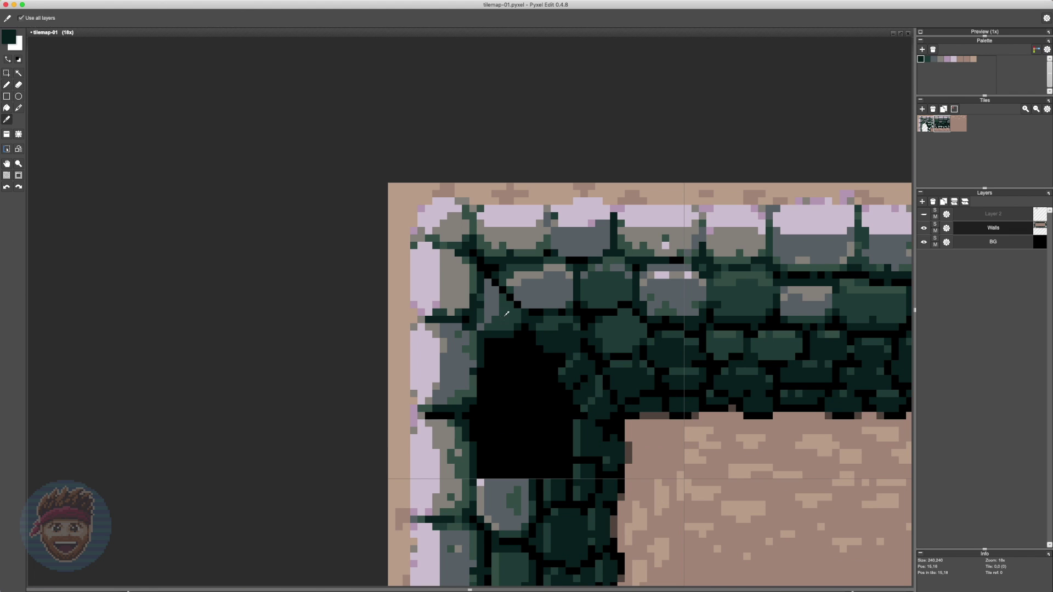
Fill the black gap in the corner tile's left wall with second-column stones separated by black joints.
mouse_move(521, 384)
left_mouse_down()
mouse_move(484, 361)
mouse_move(532, 409)
left_mouse_up()
mouse_move(517, 320)
left_mouse_down()
mouse_move(533, 335)
mouse_move(533, 357)
left_mouse_up()
left_click_drag(519, 379, 500, 365)
left_click_drag(466, 458, 507, 457)
left_click_drag(483, 409, 507, 442)
left_click(507, 395, "alt")
left_click_drag(467, 409, 463, 454)
Paint the narrow dark stones beside the second column in the remaining gap and undo the last stroke.
left_click(508, 394, "alt")
left_click(521, 439, "alt")
left_click_drag(515, 408, 514, 452)
left_click_drag(529, 425, 541, 453)
left_click_drag(523, 431, 522, 450)
left_click_drag(546, 411, 551, 425)
key("super+z")
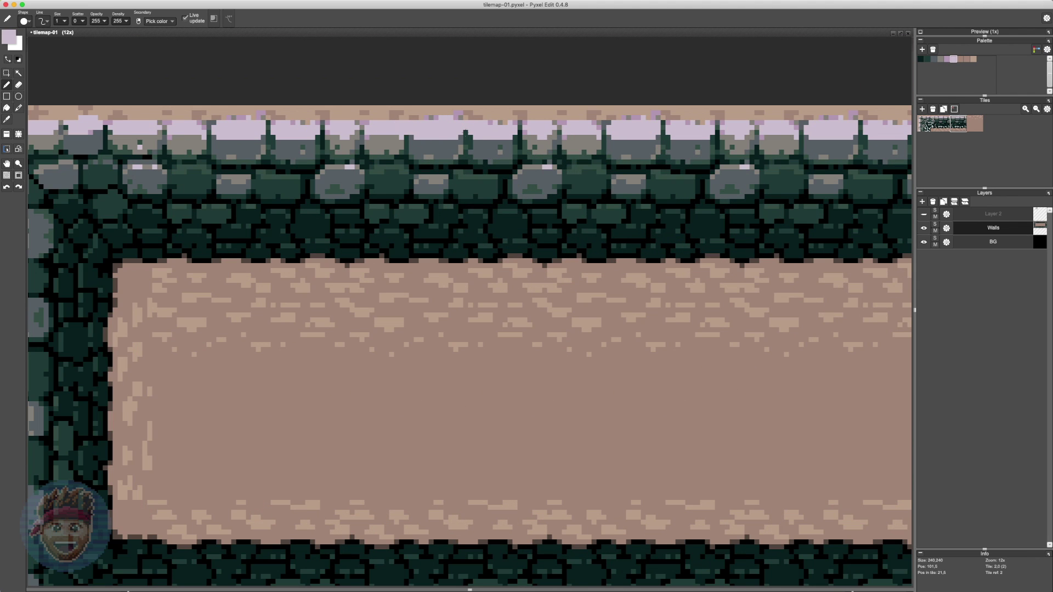
Paint a wide door lintel with a lilac top, slate grey face and dark outline in the top wall.
left_click_drag(399, 156, 473, 144)
right_click(483, 130)
right_click(382, 154)
left_click_drag(382, 125, 381, 147)
mouse_move(505, 127)
left_mouse_down()
mouse_move(505, 147)
mouse_move(388, 152)
left_mouse_up()
right_click(505, 140)
key("super+z")
right_click(483, 130)
mouse_move(388, 152)
left_mouse_down()
mouse_move(500, 152)
mouse_move(456, 142)
left_mouse_up()
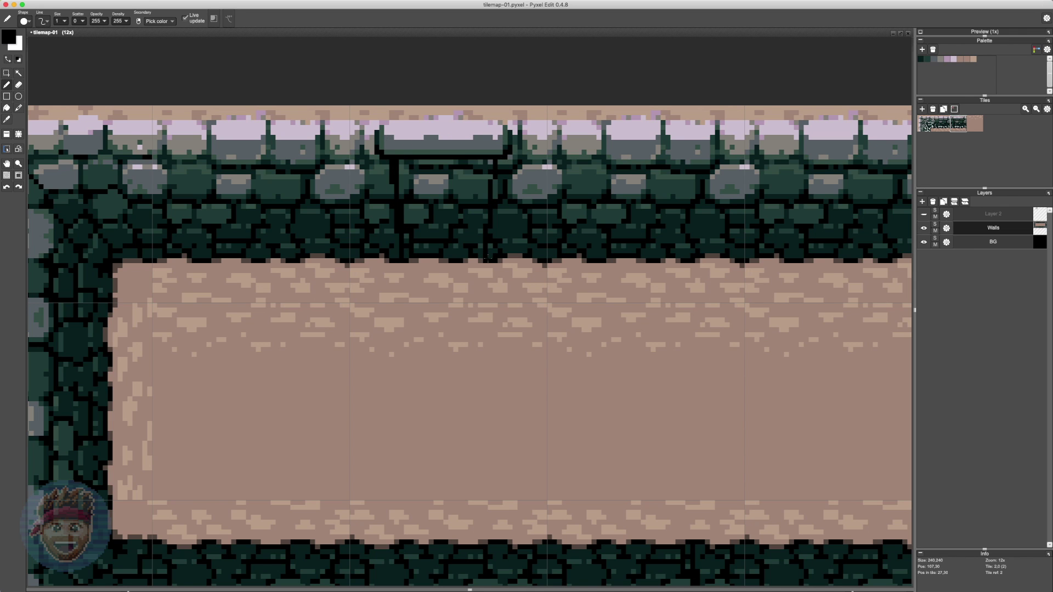
Fill the doorway opening beneath the lintel with black and try retouching the lintel's lower edge, undoing the stray strokes.
mouse_move(400, 165)
left_mouse_down()
mouse_move(488, 176)
mouse_move(417, 230)
mouse_move(453, 253)
left_mouse_up()
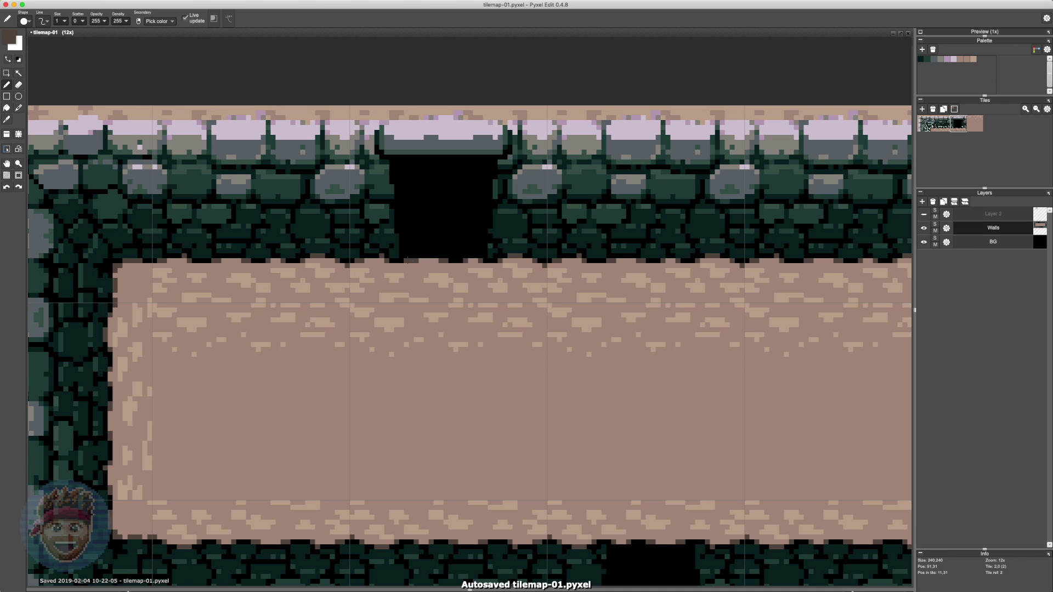
right_click(471, 149)
right_click(502, 156)
key("super+z")
mouse_move(503, 157)
left_mouse_down()
mouse_move(391, 158)
mouse_move(495, 162)
left_mouse_up()
key("super+z")
Paint green door jambs down both sides of the black doorway opening.
right_click(386, 184)
left_click_drag(396, 192, 401, 256)
left_click_drag(487, 165, 487, 257)
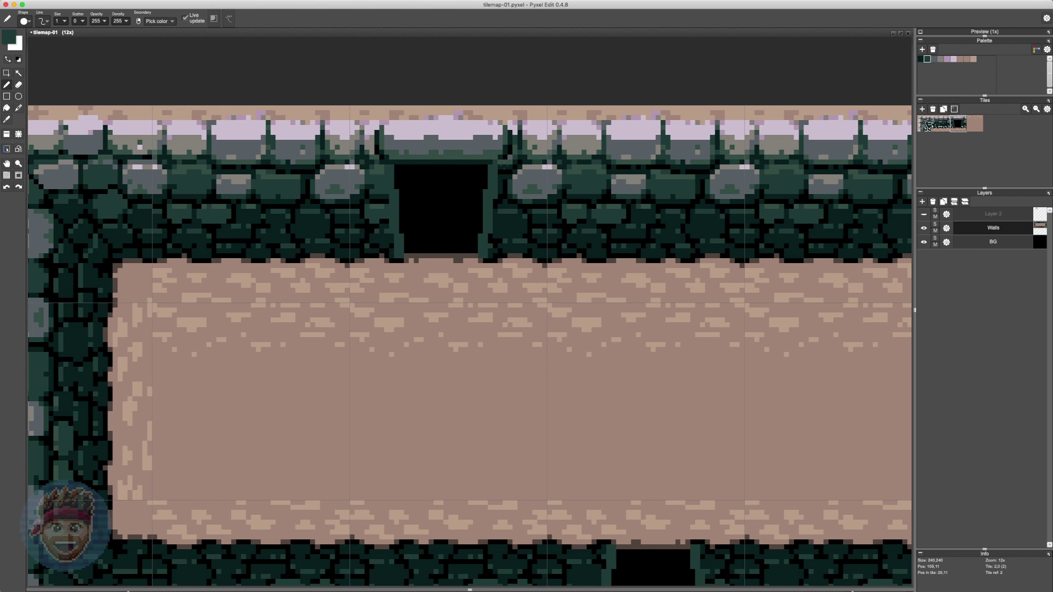
Shade both door jambs with very dark green vertical lines, undoing one stray stroke.
left_click_drag(405, 257, 397, 166)
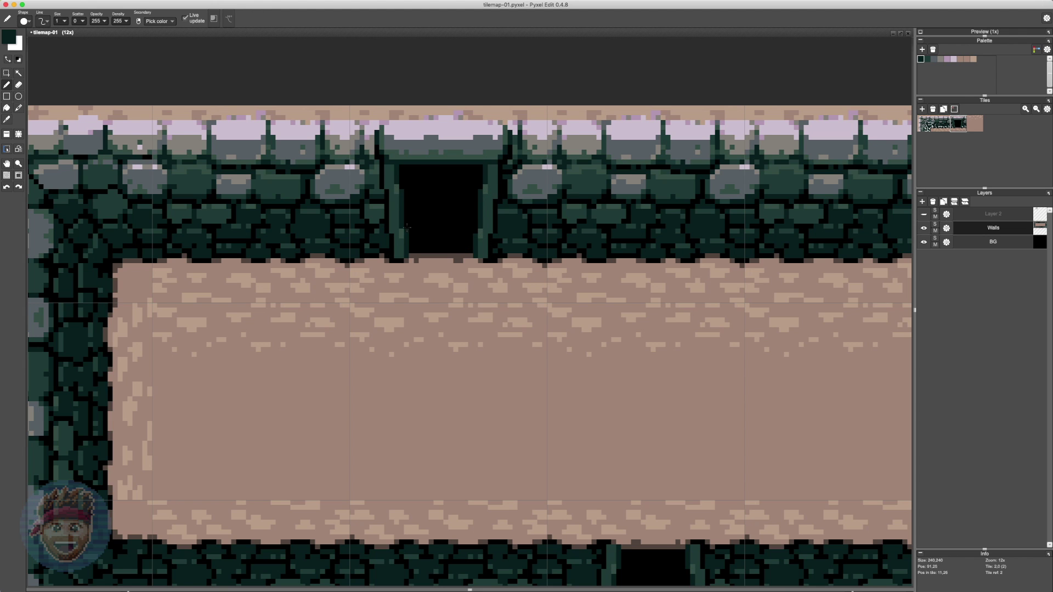
left_click_drag(392, 225, 396, 253)
key("super+z")
left_click_drag(492, 232, 492, 165)
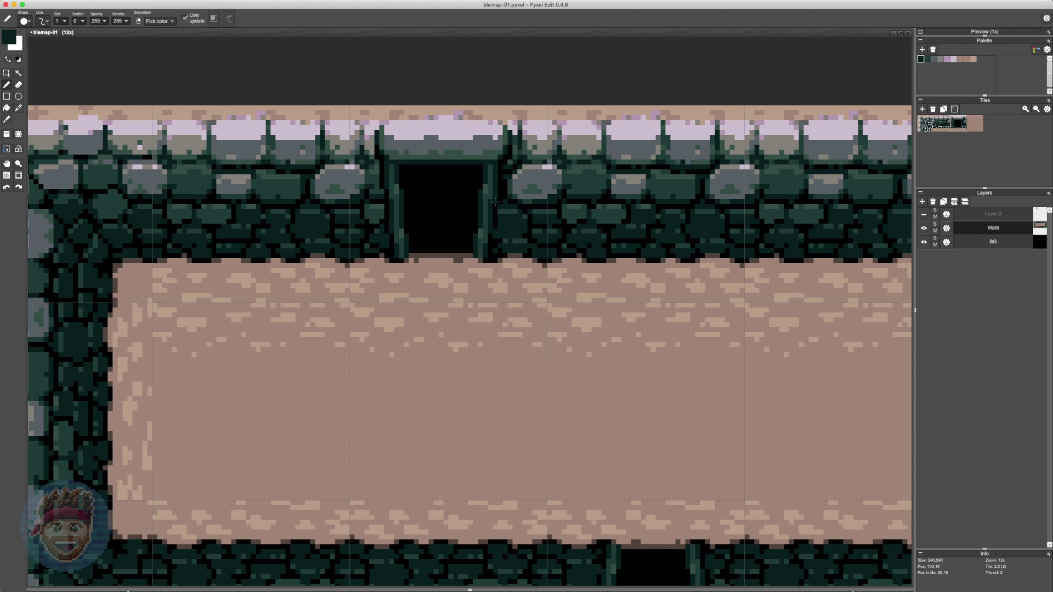
Undo the last stroke and redraw both door jambs as posts slanting inward towards the floor, with dark outer outlines.
key("super+z")
right_click(396, 189)
left_click_drag(387, 165, 392, 227)
left_click_drag(490, 201, 490, 227)
scroll(400, 103, "up", 1)
right_click(550, 132)
left_click(556, 132)
right_click(497, 140)
mouse_move(550, 161)
left_mouse_down()
mouse_move(373, 161)
mouse_move(517, 179)
mouse_move(499, 213)
left_mouse_up()
Retouch the wall pixels beside the lintel and jambs with colours picked from the surrounding stones.
scroll(482, 159, "down", 3)
scroll(489, 164, "up", 3)
right_click(511, 192)
left_click(519, 185)
scroll(495, 231, "down", 3)
scroll(498, 249, "up", 1)
right_click(498, 248)
scroll(532, 193, "up", 3)
right_click(202, 167)
scroll(502, 187, "down", 3)
scroll(460, 260, "up", 1)
mouse_move(384, 166)
left_mouse_down()
mouse_move(384, 156)
mouse_move(384, 184)
left_mouse_up()
right_click(384, 155)
Paint a brown arch at the foot of the black doorway, where it meets the floor.
scroll(458, 175, "down", 1)
scroll(447, 219, "up", 1)
left_click(462, 236, "alt")
mouse_move(431, 222)
left_mouse_down()
mouse_move(471, 220)
mouse_move(436, 208)
left_mouse_up()
Choose a lighter, slightly green grey as the new colour for filling the wall's grey stones.
scroll(489, 227, "down", 4)
key("a")
left_click(558, 206)
left_click(723, 288)
left_click(311, 288)
scroll(623, 293, "up", 2)
key("space")
scroll(864, 426, "down", 1)
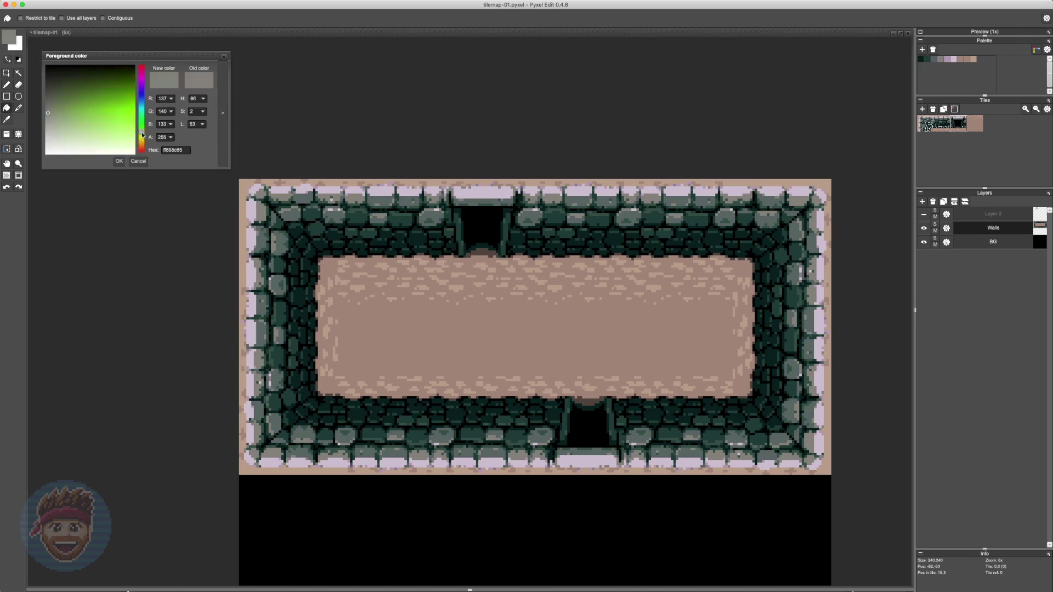
left_click(52, 135)
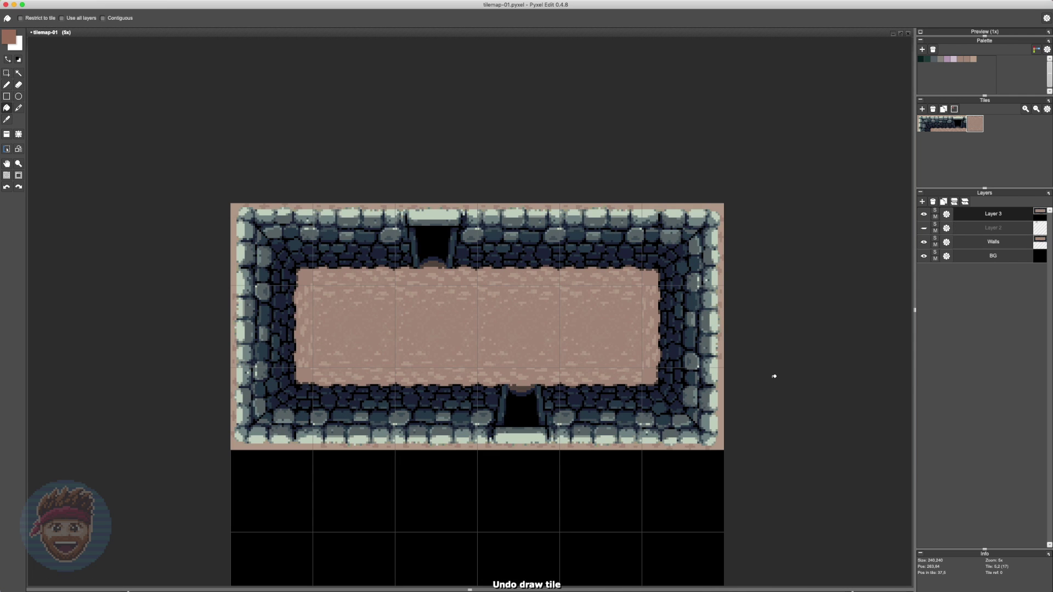
Compare the room with and without the latest tile and pen edits by undoing and redoing them.
key("super+z")
key("super+z")
key("super+z")
key("super+shift+z")
key("super+shift+z")
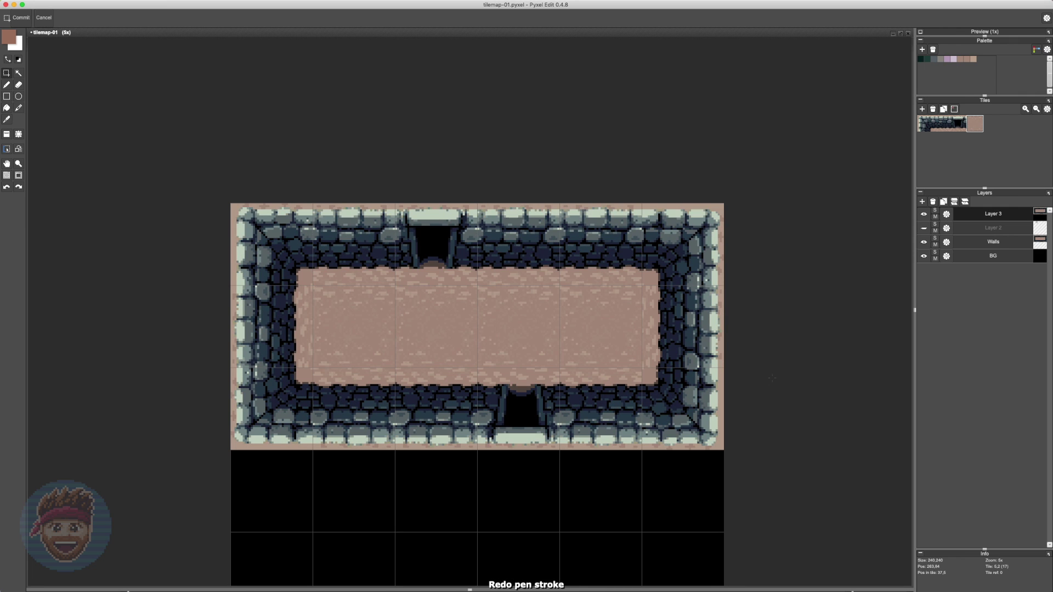
key("super+shift+z")
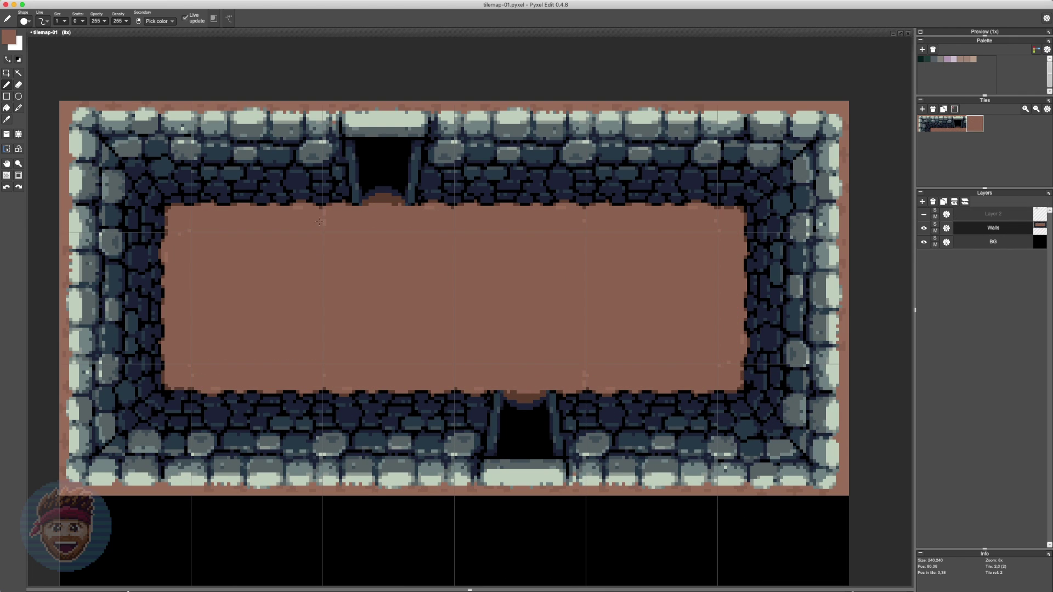
Draw a thin rectangular border line just inside the edges of the reddish-brown floor.
key("x")
left_click_drag(172, 214, 735, 214)
left_click_drag(736, 214, 736, 381)
left_click_drag(735, 382, 172, 382)
left_click_drag(173, 382, 173, 213)
Paste the small square ornament along the floor border and select the resulting motifs for further copies.
key("s")
key("super+v")
left_click_drag(311, 235, 420, 227)
key("Return")
left_click_drag(397, 270, 428, 284)
left_click_drag(329, 229, 359, 248)
left_click_drag(291, 232, 410, 247)
Copy the square motifs further along the floor border and nudge them sideways into even spacing.
key("super+c")
key("super+v")
key("Return")
left_click_drag(263, 247, 224, 231)
key("Left")
key("Return")
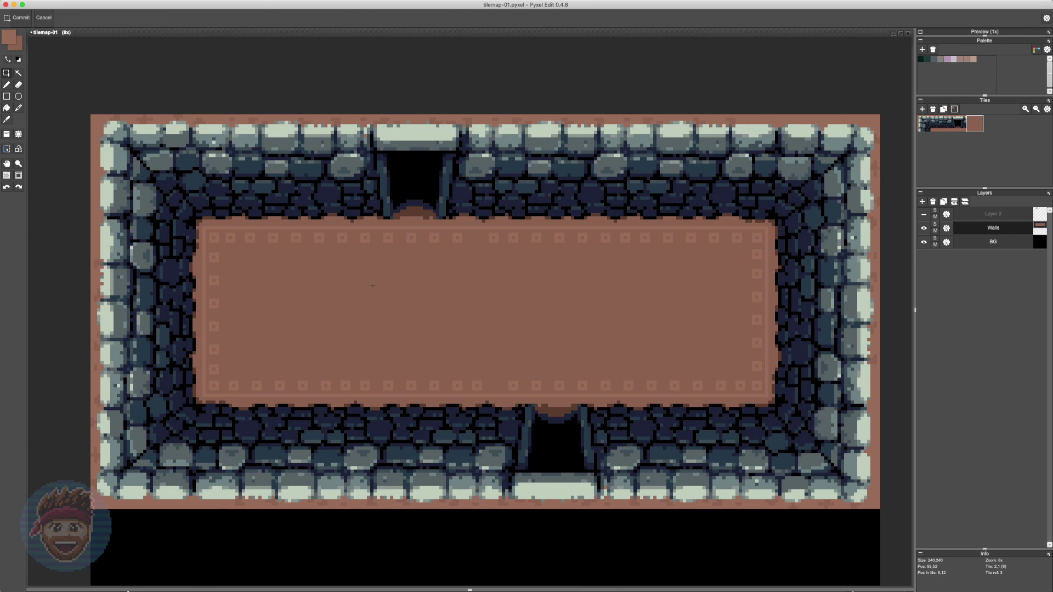
left_click_drag(461, 279, 556, 284)
left_click_drag(336, 239, 447, 249)
key("Right")
key("Return")
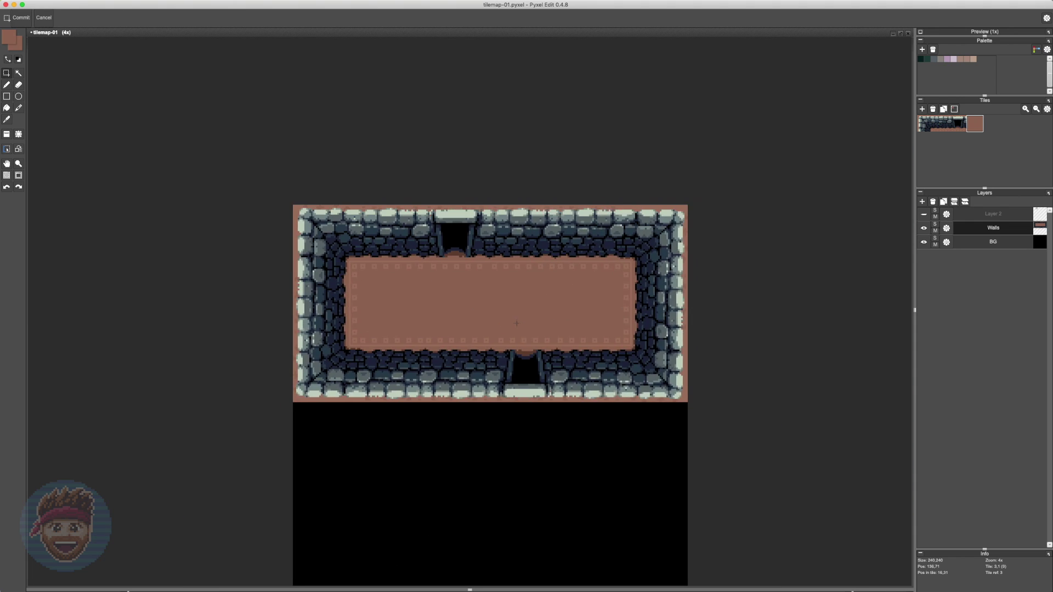
Paint scattered pairs of small, slightly lighter brick marks on the central floor tile.
scroll(423, 353, "up", 3)
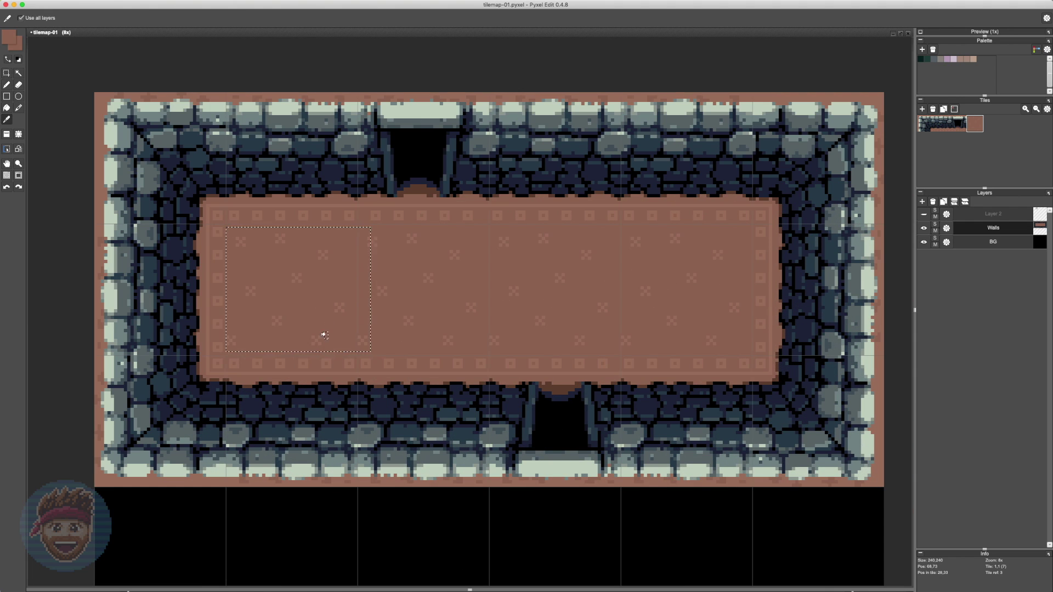
key("b")
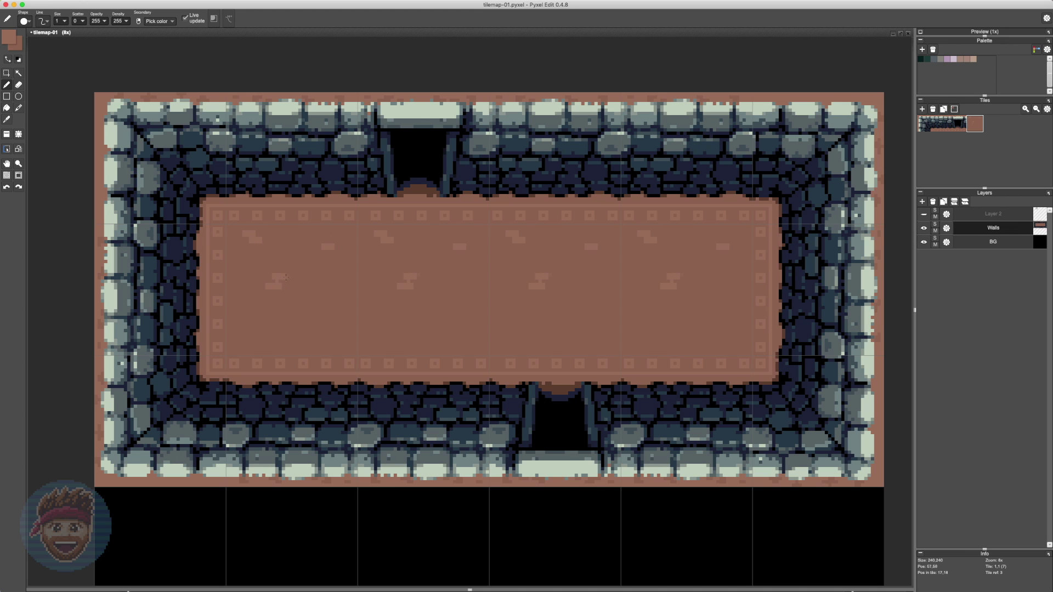
left_click_drag(255, 331, 268, 334)
scroll(512, 261, "down", 3)
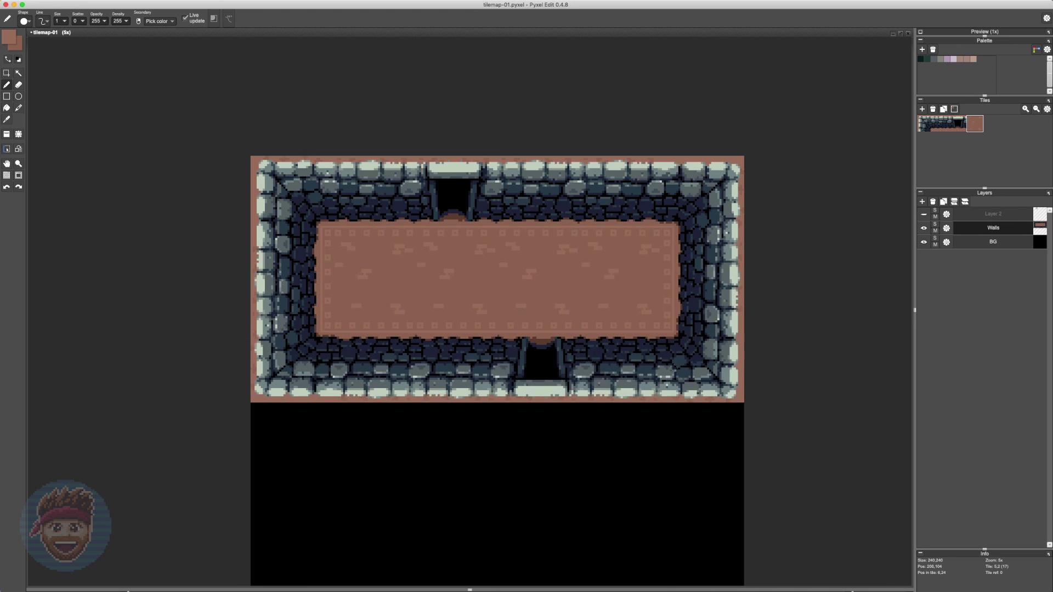
scroll(662, 350, "up", 1)
left_click_drag(305, 303, 317, 306)
key("m")
scroll(612, 420, "down", 2)
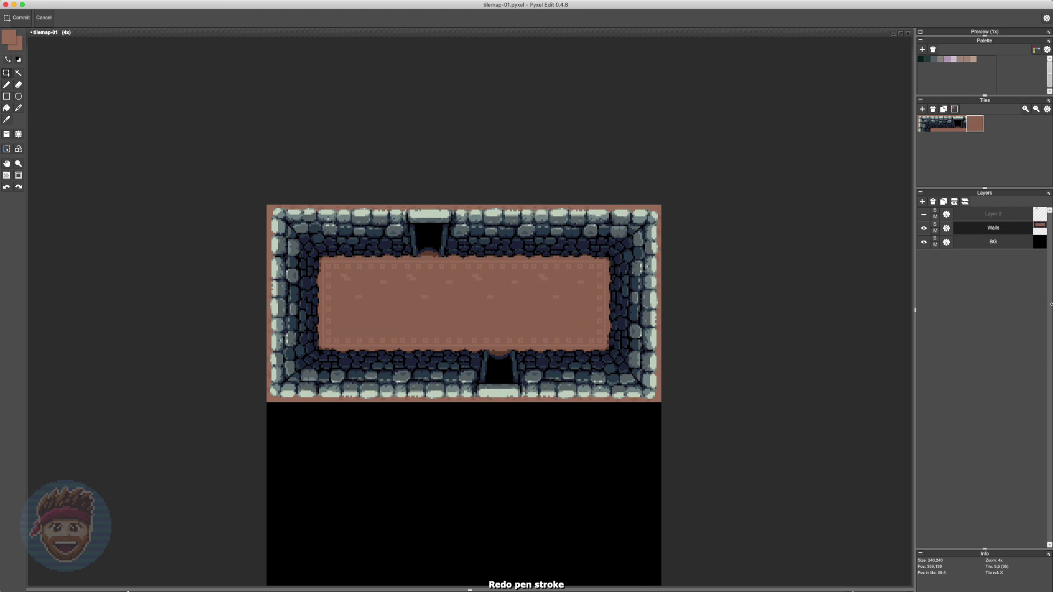
Redo the undone pen strokes to restore the full pattern of brick marks on the floor.
key("super+y")
scroll(418, 332, "up", 1)
key("super+y")
key("super+y")
key("super+y")
key("super+y")
key("super+y")
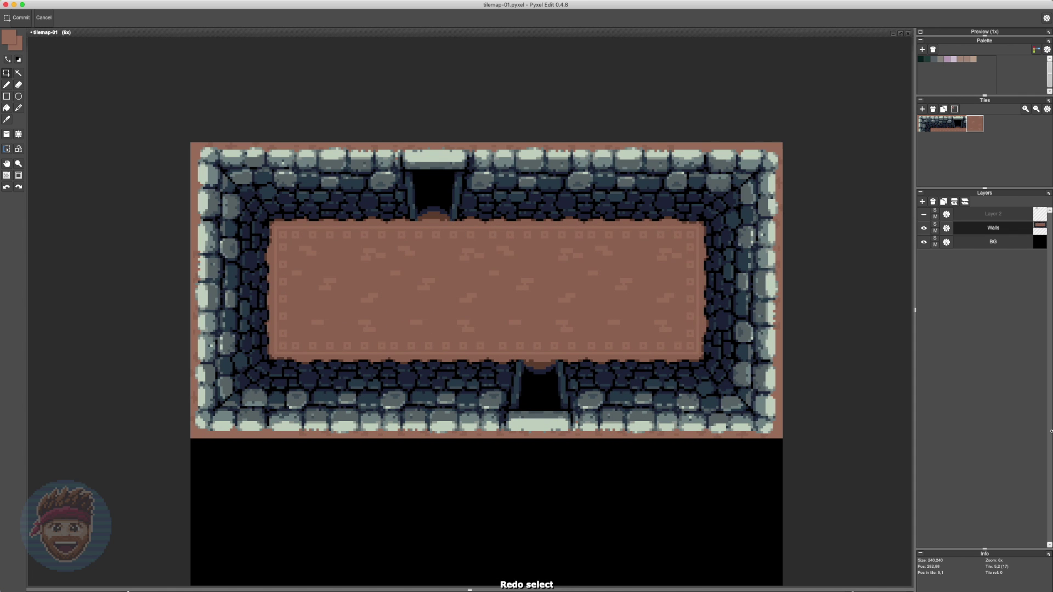
key("super+y")
key("super+y")
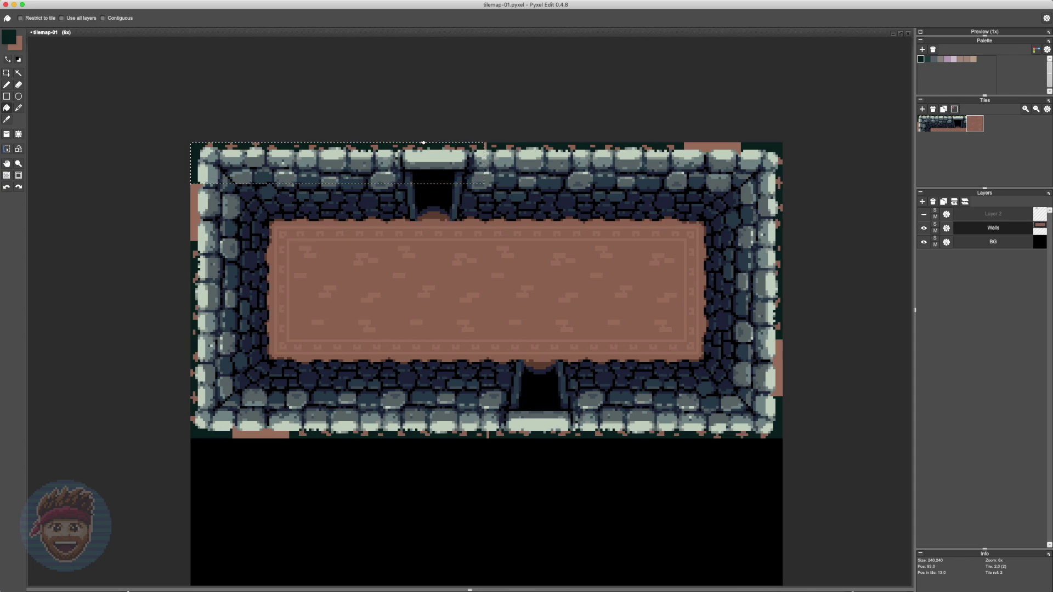
Fill the remaining brown areas along the outer edge of the walls with dark green, undoing a stray pen stroke.
key("2")
left_click(484, 146)
key("super+d")
left_click(712, 146)
key("b")
left_click_drag(747, 145, 733, 147)
key("super+z")
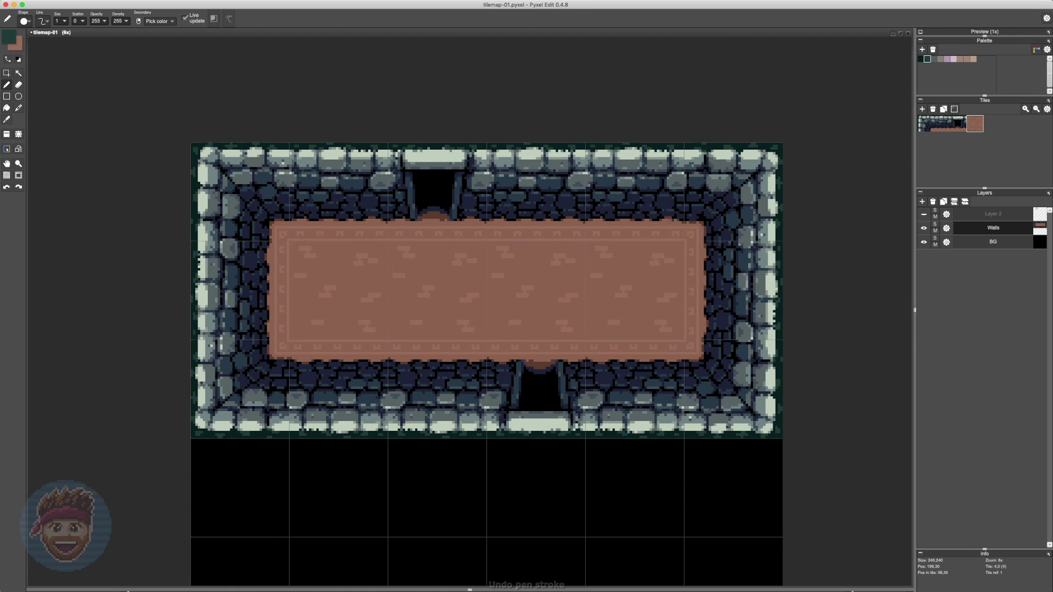
Recolour the walls' outer edge black with navy specks, using colours picked from the doorway and bricks and undoing unwanted fills.
scroll(553, 311, "down", 1)
scroll(504, 341, "up", 1)
right_click(535, 384)
key("g")
left_click(503, 140)
right_click(258, 258)
left_click(204, 252)
key("super+z")
key("super+z")
right_click(441, 176)
left_click(437, 141)
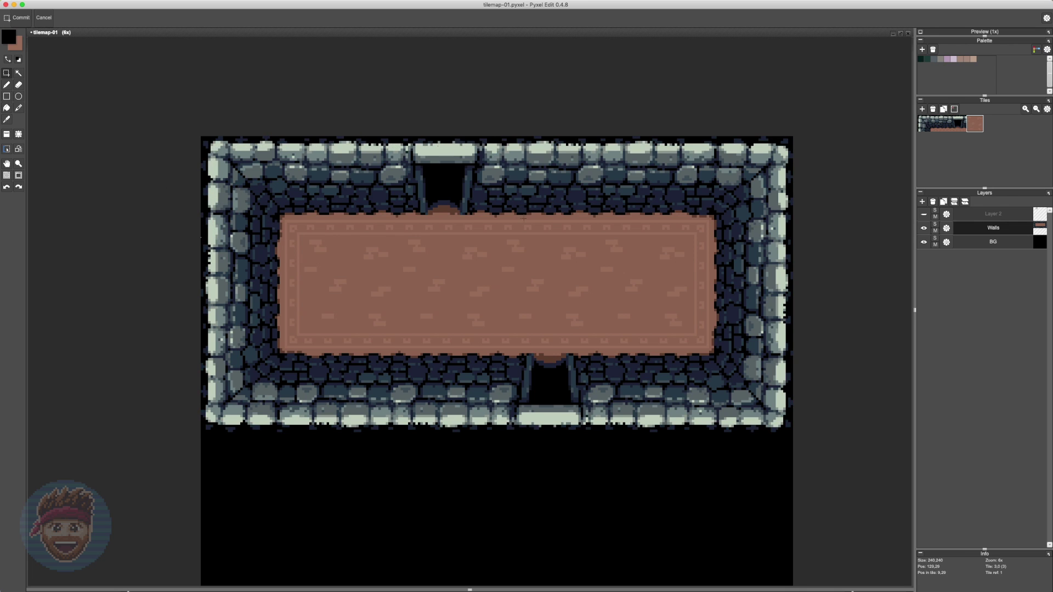
Recolour the black outer edge around the walls very dark navy and save the tilemap.
key("super+s")
left_click(9, 36)
left_click_drag(160, 132, 750, 137)
left_click_drag(160, 132, 163, 168)
key("super+s")
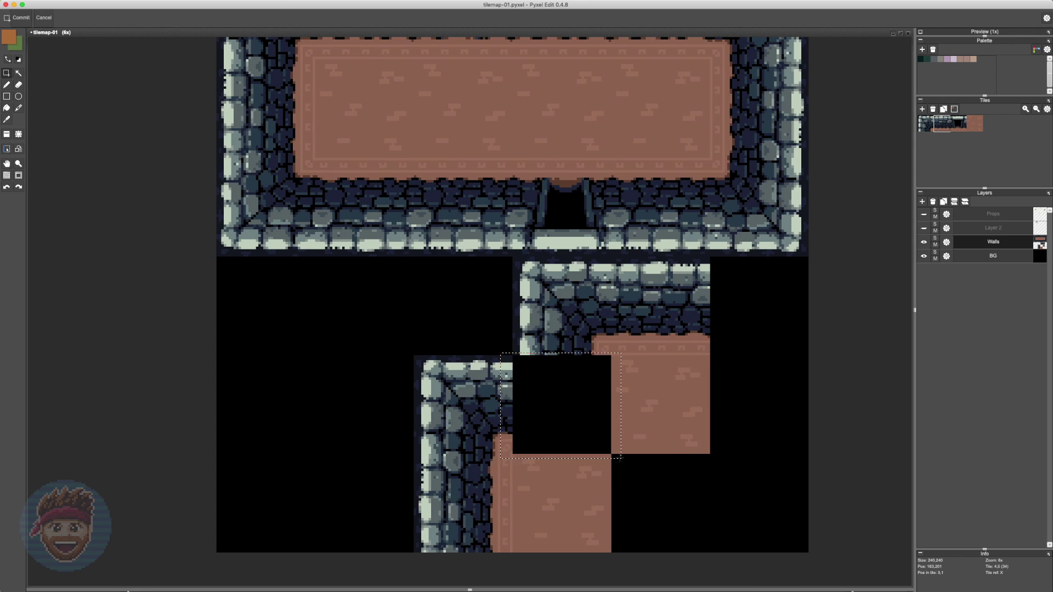
Paint a pale stone in the inner corner tile where the two rows of wall-top stones meet.
scroll(423, 277, "up", 1)
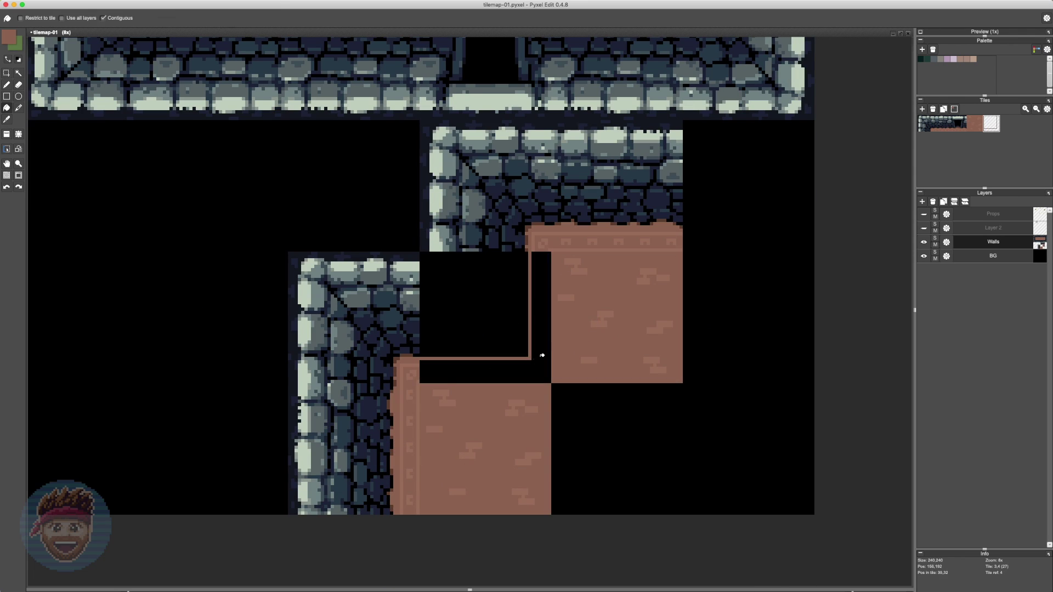
scroll(482, 293, "up", 1)
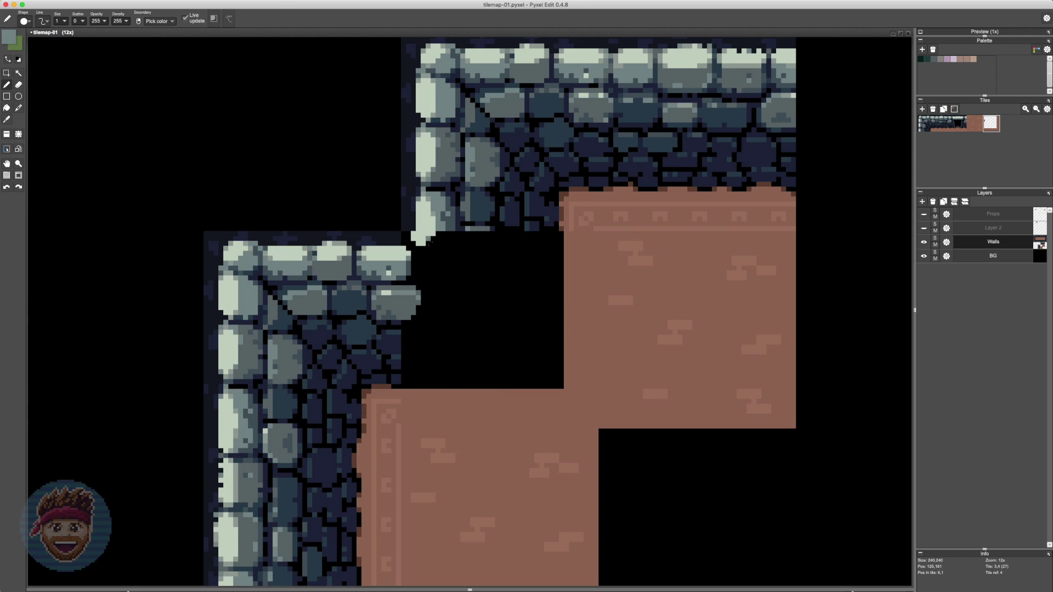
mouse_move(451, 243)
left_mouse_down()
mouse_move(416, 243)
mouse_move(426, 245)
left_mouse_up()
key("g")
right_click(439, 235)
left_click_drag(428, 254, 385, 256)
Paste strips of dark brick wall along the floor edges of the inner corner tile, undoing the misplaced paste.
key("ctrl+v")
key("super+v")
left_click_drag(618, 118, 812, 287)
key("super+z")
key("super+z")
left_click(71, 5)
left_click(76, 59)
left_click_drag(844, 329, 503, 314)
key("b")
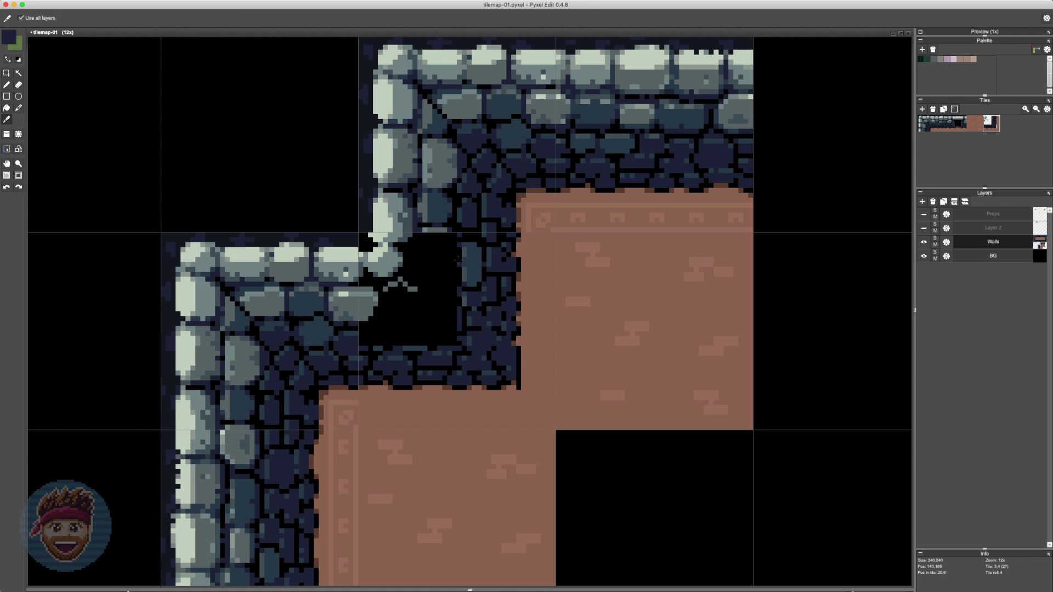
Paint a slate-grey stone beside the pale corner stone in the inner corner tile, undoing stray strokes.
mouse_move(442, 271)
left_mouse_down()
mouse_move(423, 233)
mouse_move(430, 264)
mouse_move(425, 212)
mouse_move(411, 250)
left_mouse_up()
right_click(417, 236)
right_click(409, 237)
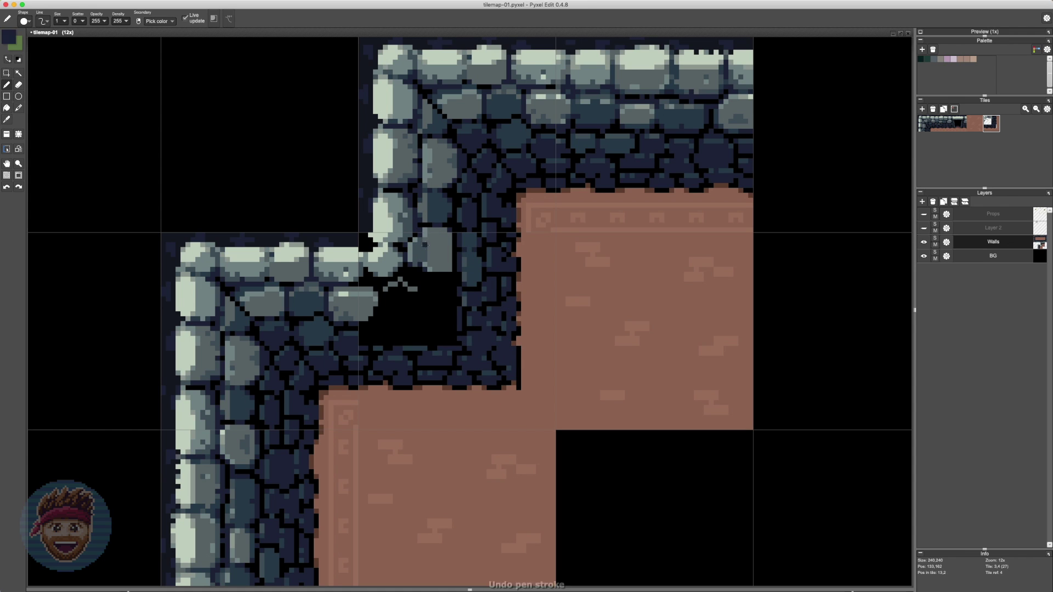
key("super+z")
right_click(425, 245)
key("super+z")
Continue the second row of grey stones around the inner corner and shade them with picked wall colours.
right_click(400, 281)
mouse_move(387, 288)
left_mouse_down()
mouse_move(413, 274)
mouse_move(430, 278)
mouse_move(467, 326)
mouse_move(473, 298)
mouse_move(399, 347)
left_mouse_up()
key("super+z")
right_click(444, 307)
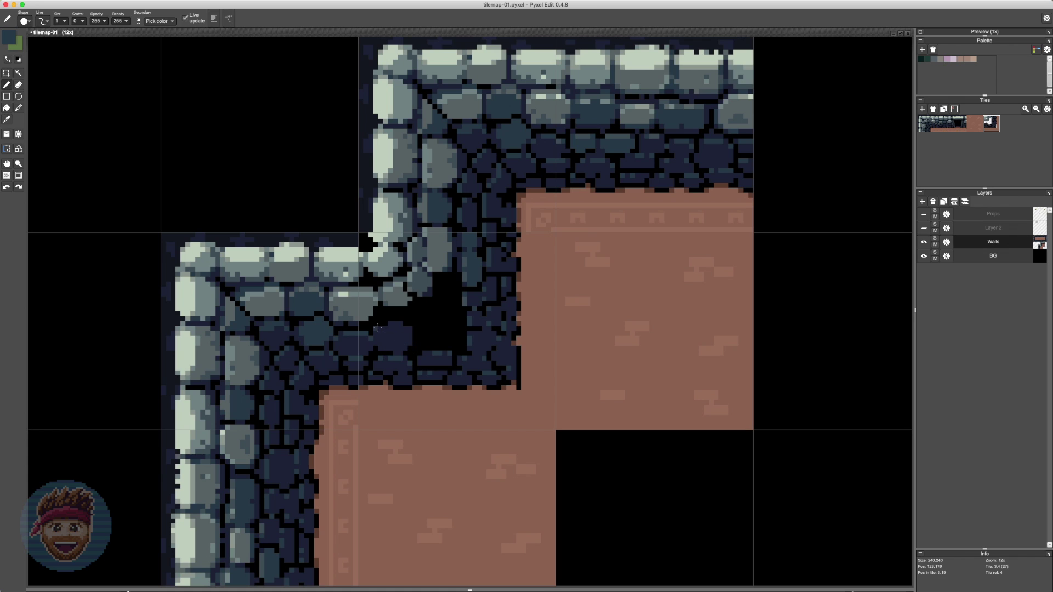
left_click(404, 259, "alt")
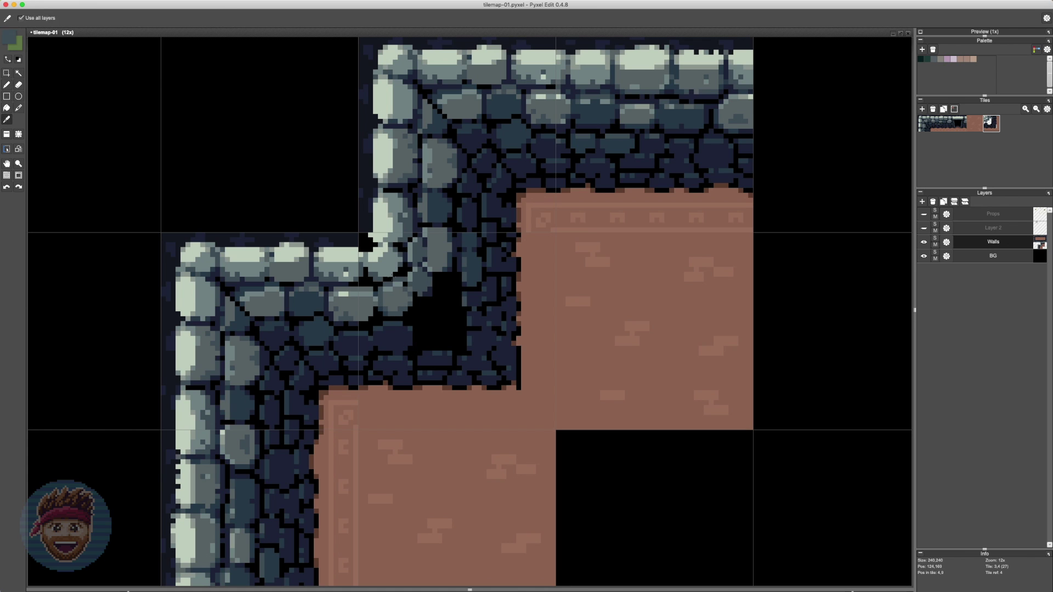
left_click(383, 278, "alt")
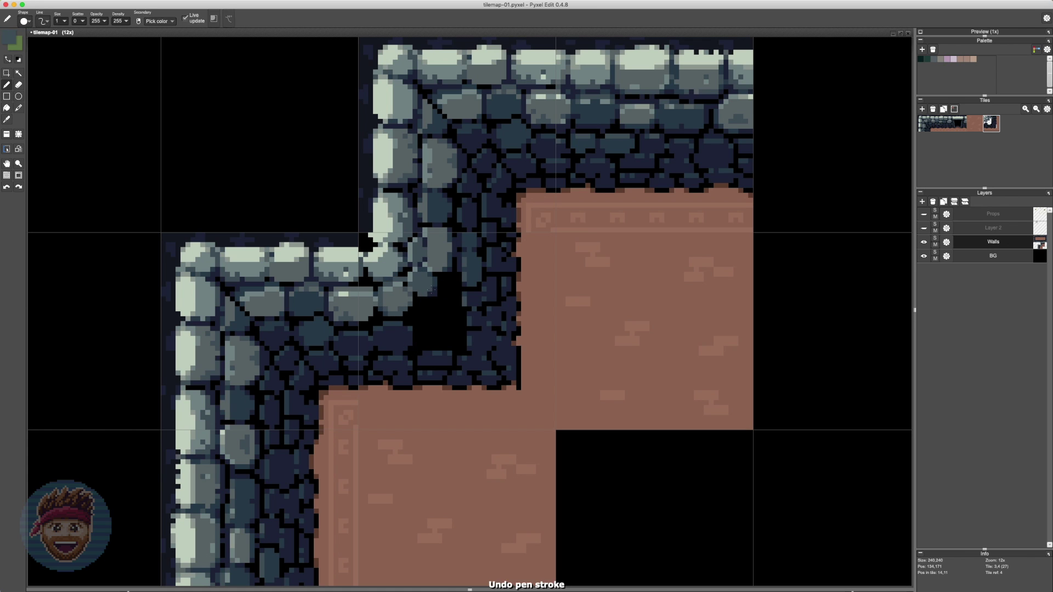
Paint navy bricks with black joints into the empty area between the grey stones and the corner's floor edge.
mouse_move(420, 338)
left_mouse_down()
mouse_move(445, 310)
mouse_move(445, 279)
mouse_move(490, 279)
left_mouse_up()
left_click(459, 316, "alt")
left_click(473, 309, "alt")
left_click(518, 323, "alt")
left_click_drag(519, 237, 503, 279)
left_click(502, 287, "alt")
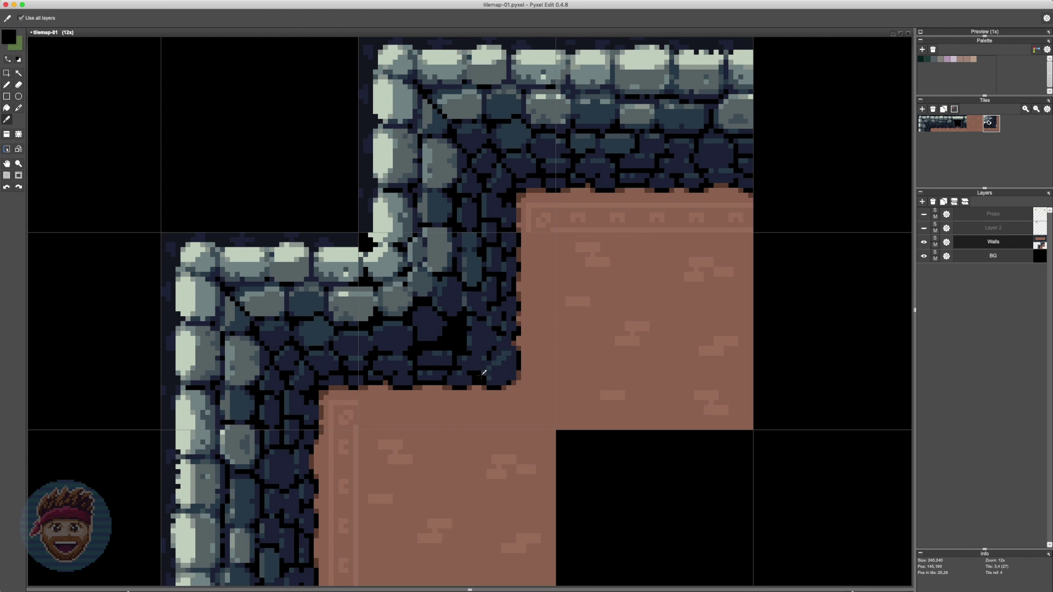
Split the large corner brick into smaller stones with a rounded floor edge and fill the black gap beside it.
left_click(465, 373, "alt")
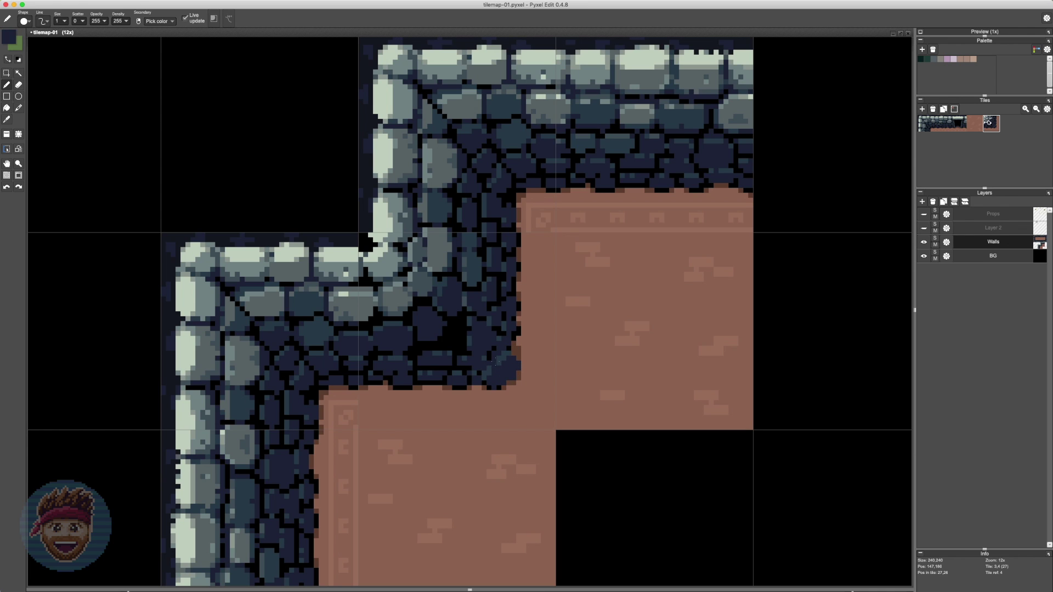
left_click(467, 367, "alt")
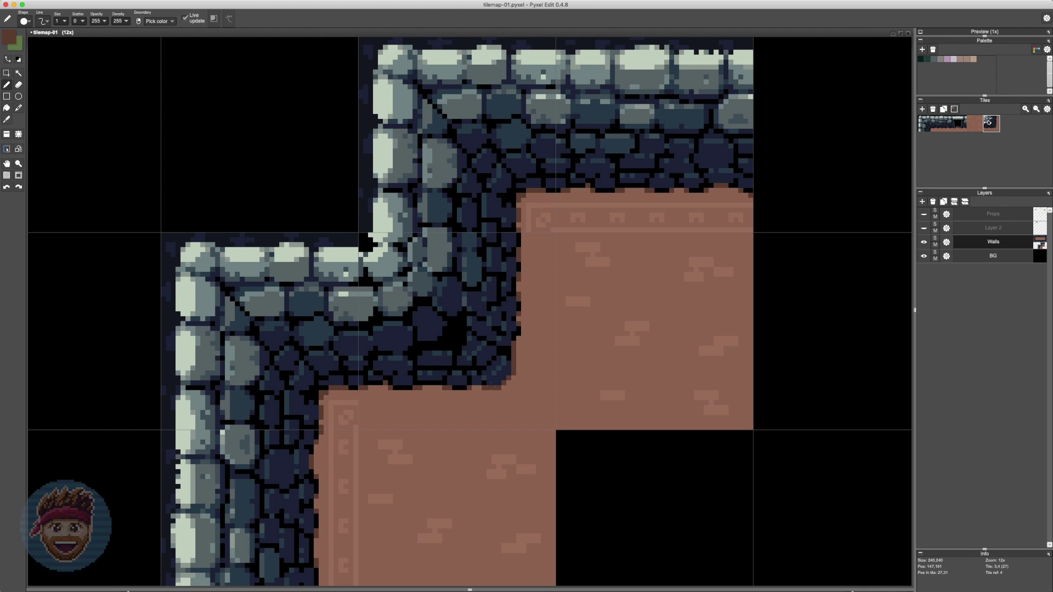
left_click(469, 341, "alt")
left_click_drag(464, 329, 456, 344)
left_click(459, 338, "alt")
left_click(445, 330)
key("super+z")
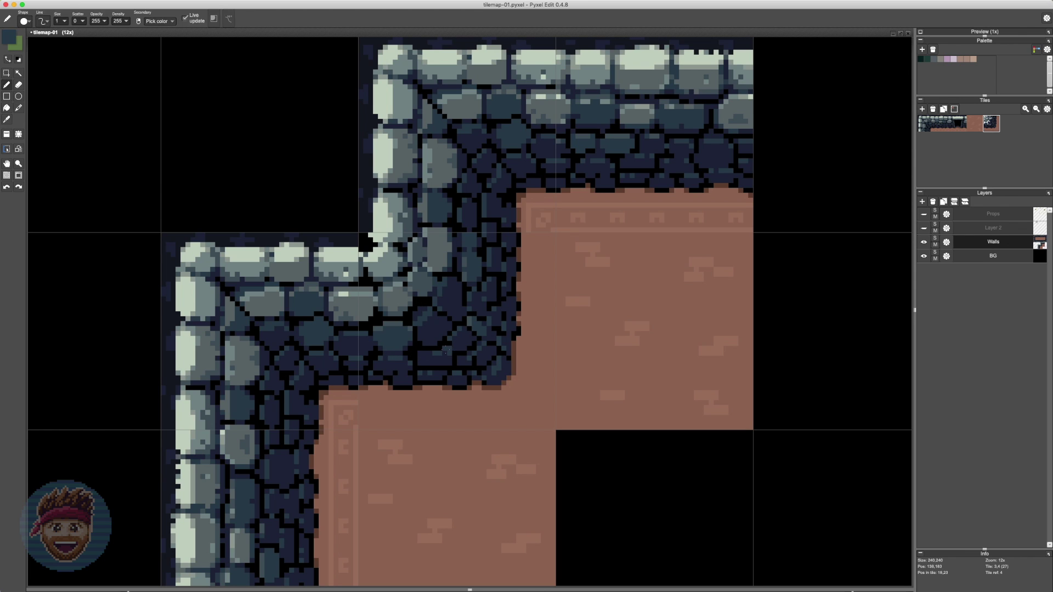
Colour and shade the mid-row stones around the inner corner in dark teal, undoing a stray stroke.
left_click(428, 310, "alt")
scroll(482, 390, "down", 3)
scroll(484, 395, "up", 3)
right_click(493, 368)
key("super+z")
scroll(455, 350, "up", 1)
scroll(455, 350, "down", 2)
Refine the joints and highlights of the stones around the inner corner with picked black, teal and slate tones.
right_click(443, 344)
left_click(445, 340, "alt")
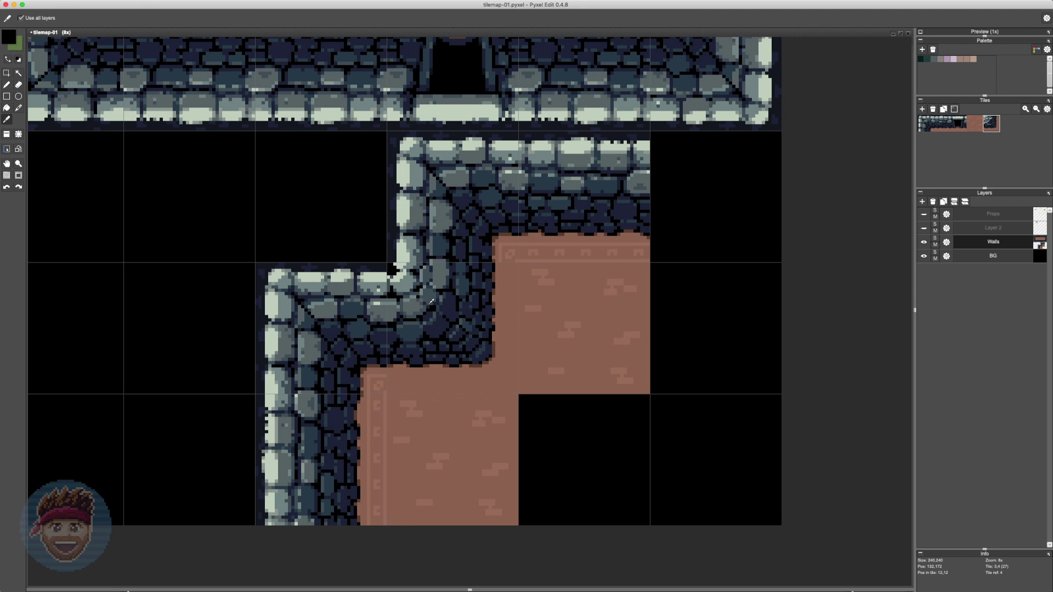
left_click(430, 268, "alt")
left_click(461, 286, "alt")
scroll(471, 285, "down", 3)
scroll(463, 282, "up", 3)
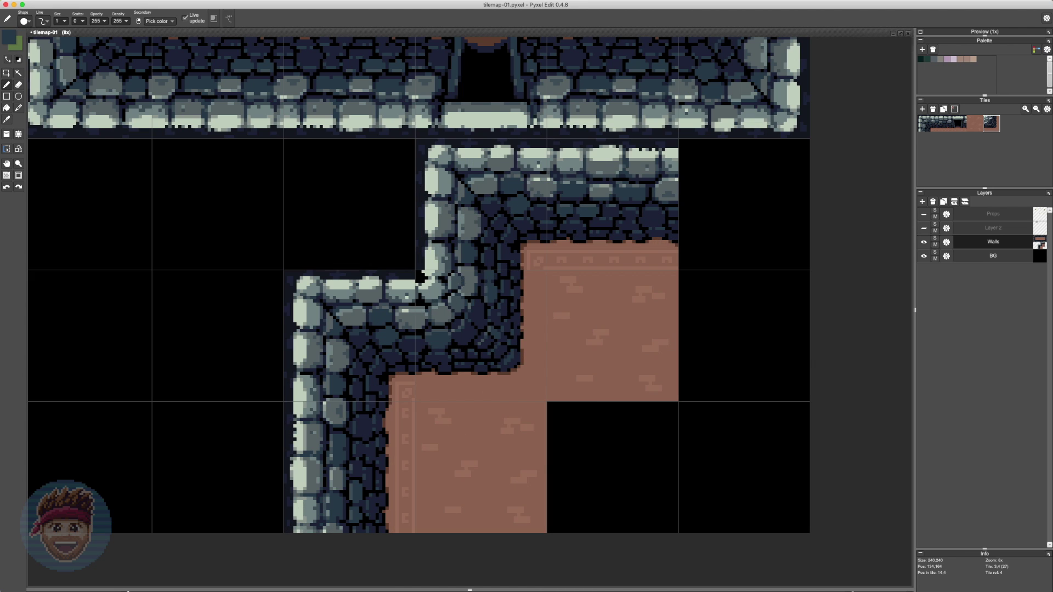
scroll(421, 286, "left", 1)
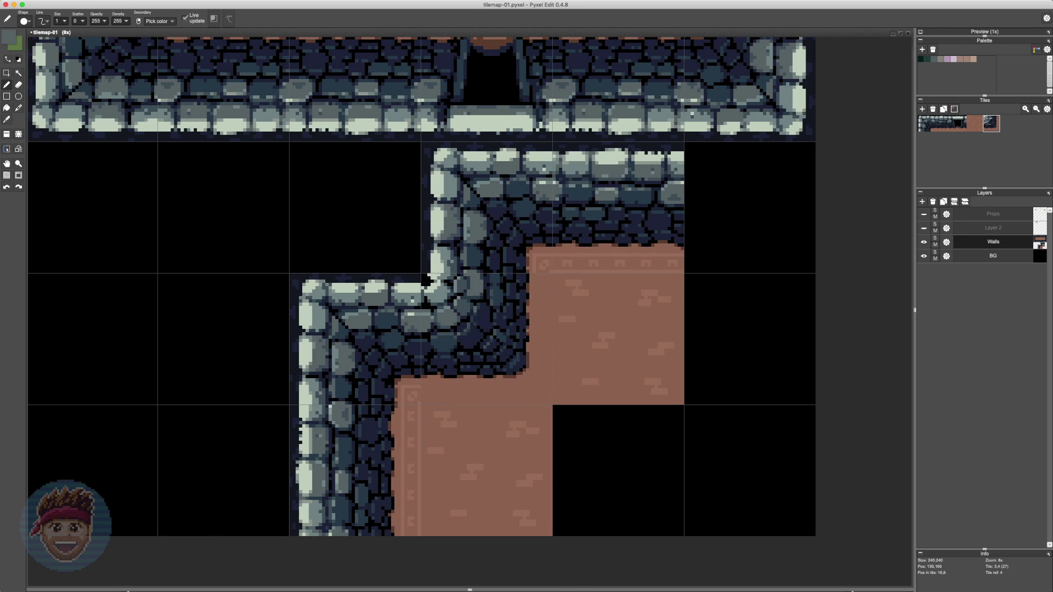
Touch up the inner corner's stones and joints with sampled teal and black tones, undoing one stroke, and save the tilemap.
scroll(486, 293, "up", 1)
left_click(475, 286, "alt")
scroll(521, 291, "down", 2)
scroll(465, 324, "up", 2)
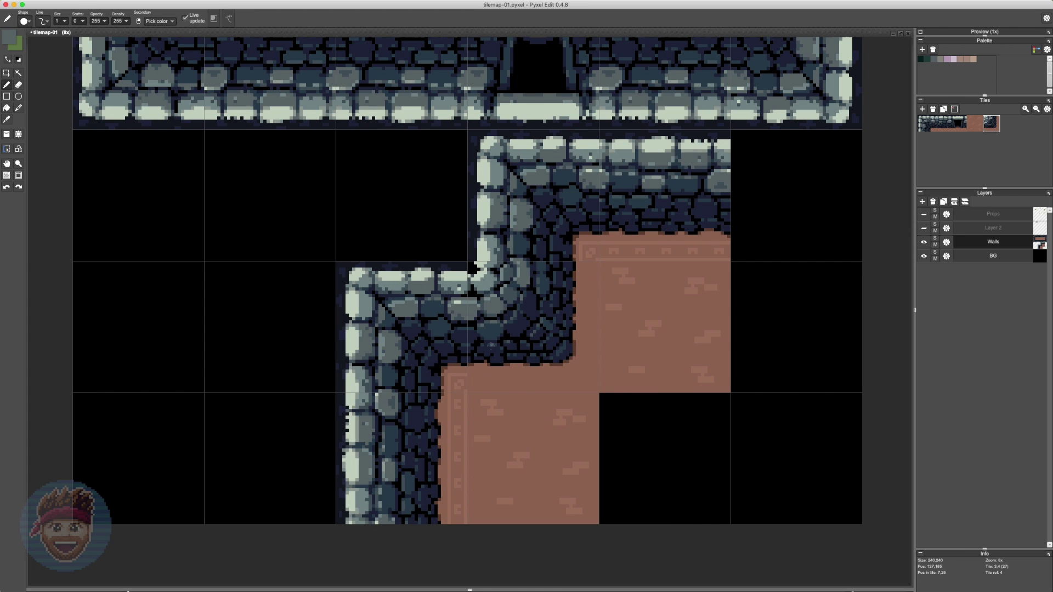
scroll(469, 381, "down", 3)
scroll(521, 386, "up", 3)
key("super+z")
left_click(544, 346, "alt")
scroll(553, 322, "down", 2)
scroll(531, 337, "up", 5)
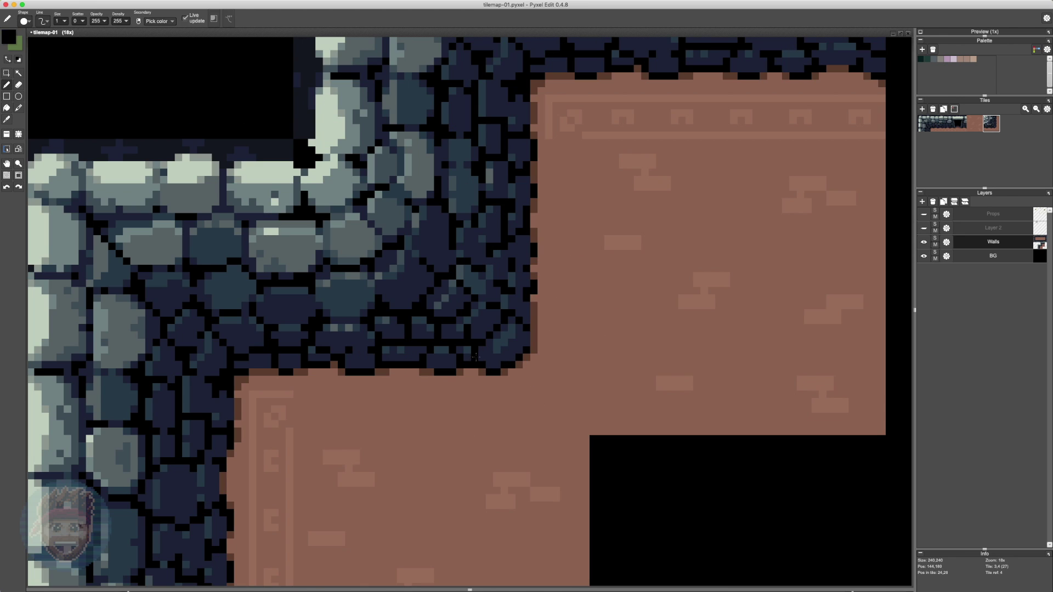
scroll(638, 474, "down", 5)
key("super+s")
Undo the latest tile placements and place the doorway tile from the tileset in the empty area below the room.
key("a")
key("super+z")
key("super+z")
key("super+z")
key("super+z")
key("super+z")
key("super+z")
key("super+z")
key("super+z")
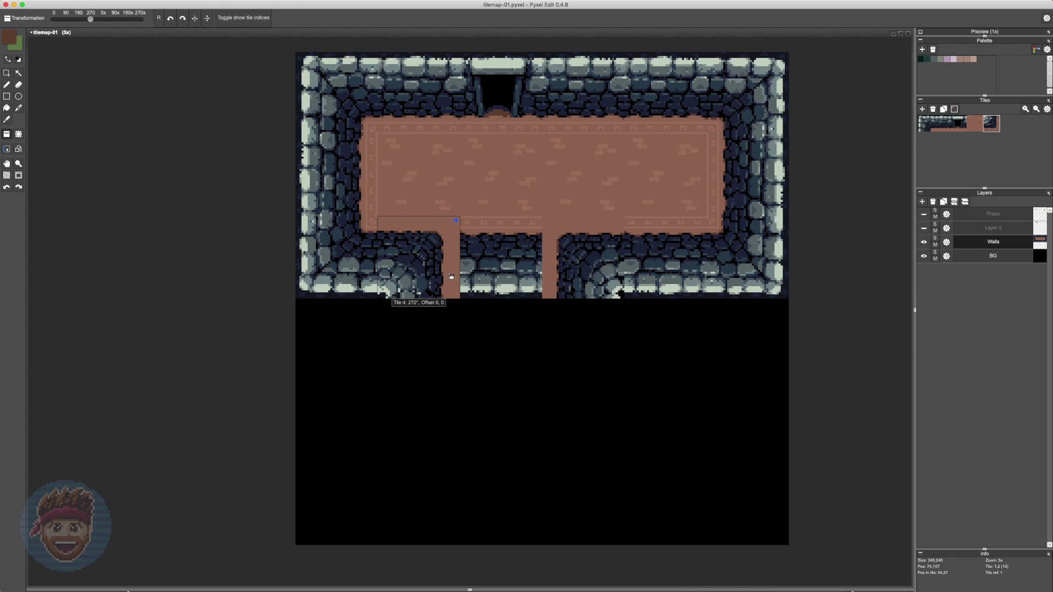
left_click(959, 123)
left_click(501, 339)
Paste and position a piece of artwork, and paint green leaves for a plant over the floor's upper-right corner.
key("b")
scroll(497, 177, "up", 3)
key("super+v")
left_click_drag(554, 274, 581, 306)
key("b")
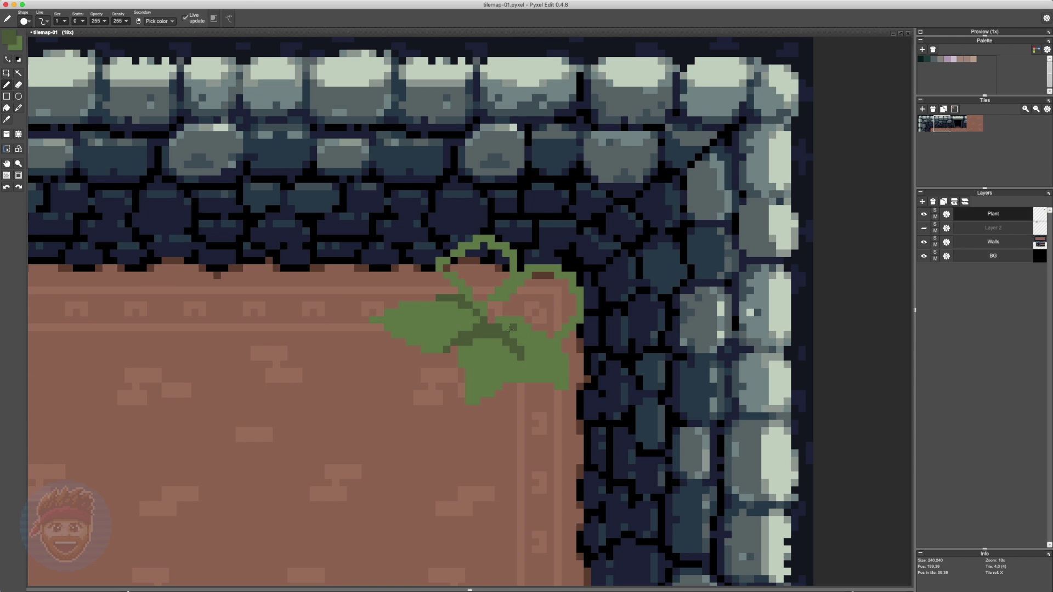
left_click_drag(408, 341, 381, 333)
Choose a new foreground colour and shade the leaves of the corner plant with it.
left_click(9, 37)
left_click(88, 99)
left_click(117, 163)
left_click_drag(473, 359, 518, 377)
left_click_drag(528, 290, 565, 282)
left_click_drag(540, 376, 562, 358)
left_click_drag(477, 260, 498, 249)
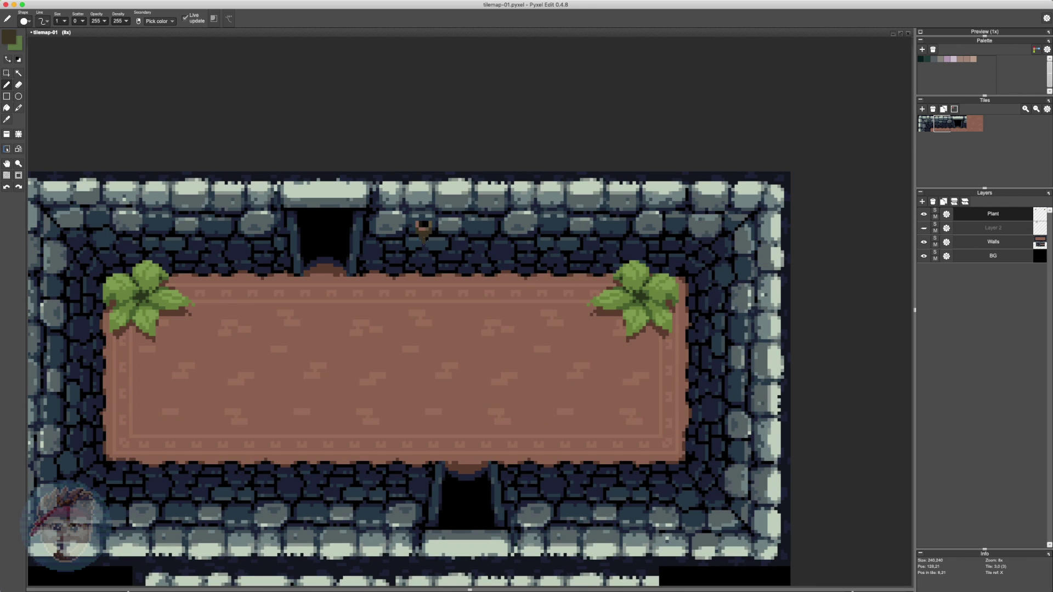
Paint a flaming torch on the upper wall to the right of the doorway, choosing new colours for its parts.
left_click(9, 37)
left_click(106, 75)
left_click(118, 163)
left_click_drag(422, 225, 428, 203)
left_click(8, 36)
left_click(118, 163)
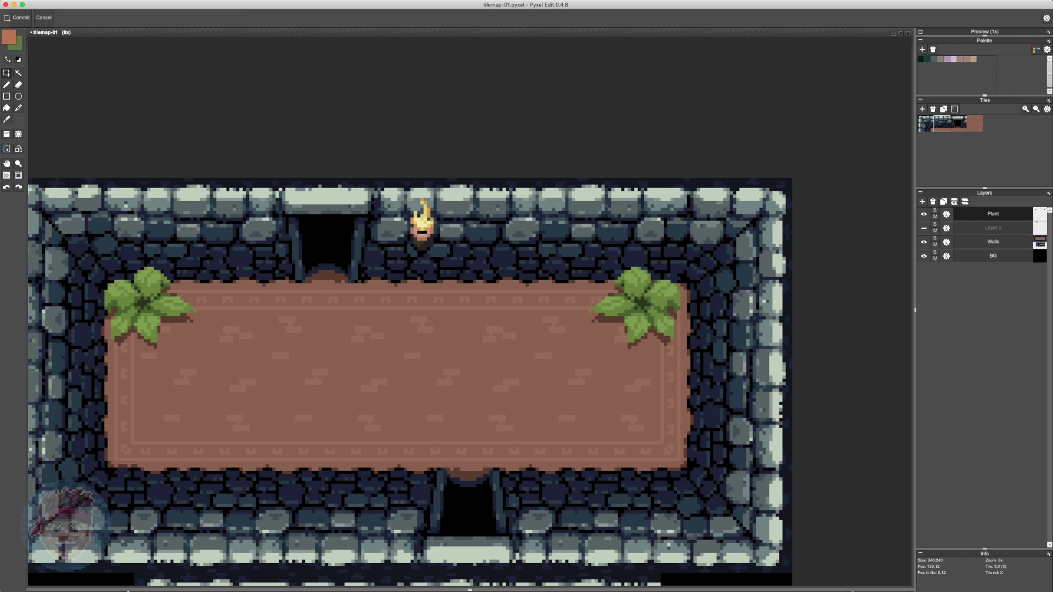
Paste a copy of the torch artwork and move it into position, and undo the last brush stroke.
key("super+v")
left_click_drag(459, 263, 440, 263)
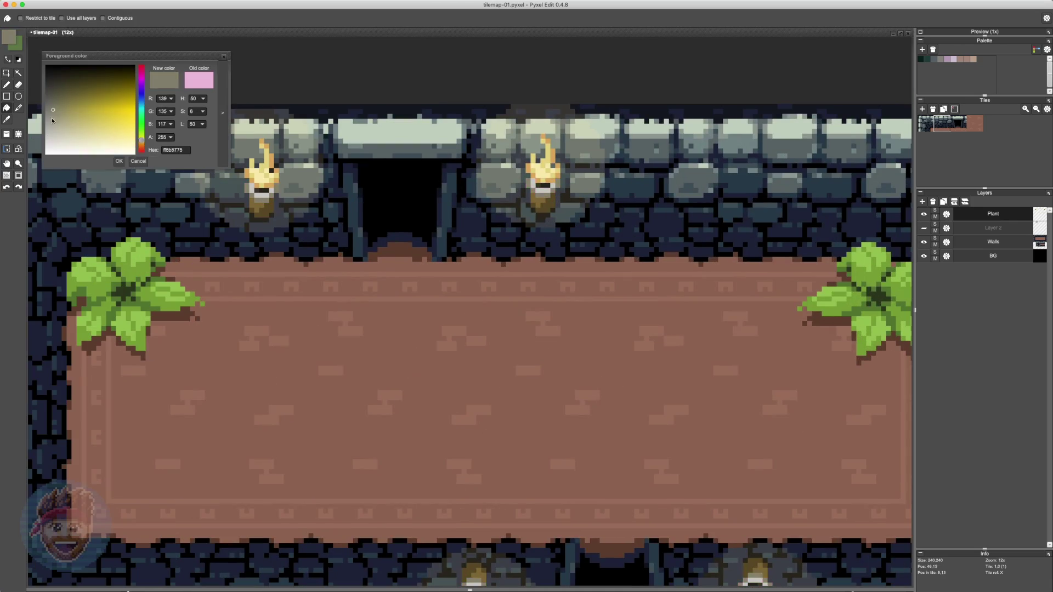
scroll(387, 234, "up", 6)
key("b")
key("super+z")
scroll(496, 217, "down", 5)
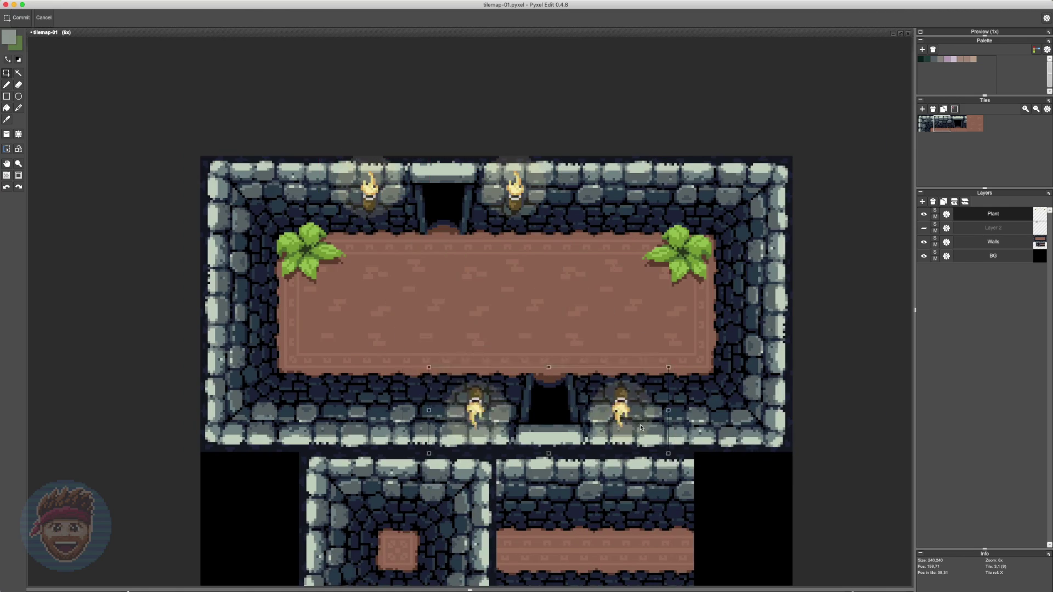
Choose a new foreground colour for painting the room's details and undo the last stroke.
left_click(9, 37)
left_click(89, 103)
left_click(141, 133)
left_click(118, 162)
key("b")
key("super+z")
Sample a colour from the canvas, select a section near the room's upper right and move it down slightly.
right_click(294, 222)
key("s")
left_click_drag(631, 193, 708, 266)
mouse_move(666, 227)
left_mouse_down()
mouse_move(572, 284)
mouse_move(668, 237)
left_mouse_up()
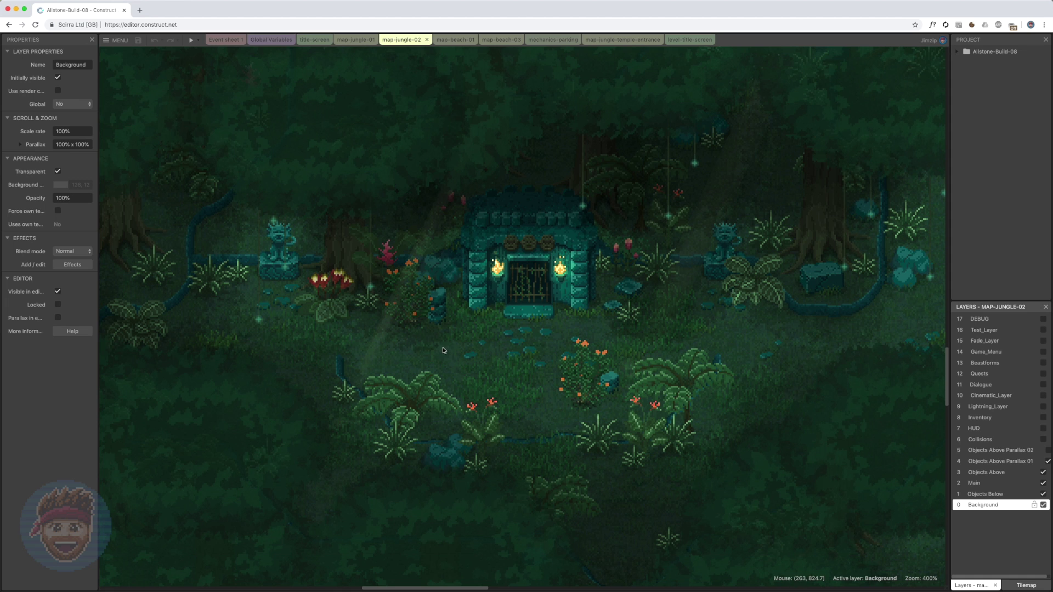
Switch to Construct 3 and examine the tilemap_jungle source image of the map-jungle-02 layout, enlarged, then close it.
double_click(447, 348)
left_click(384, 54)
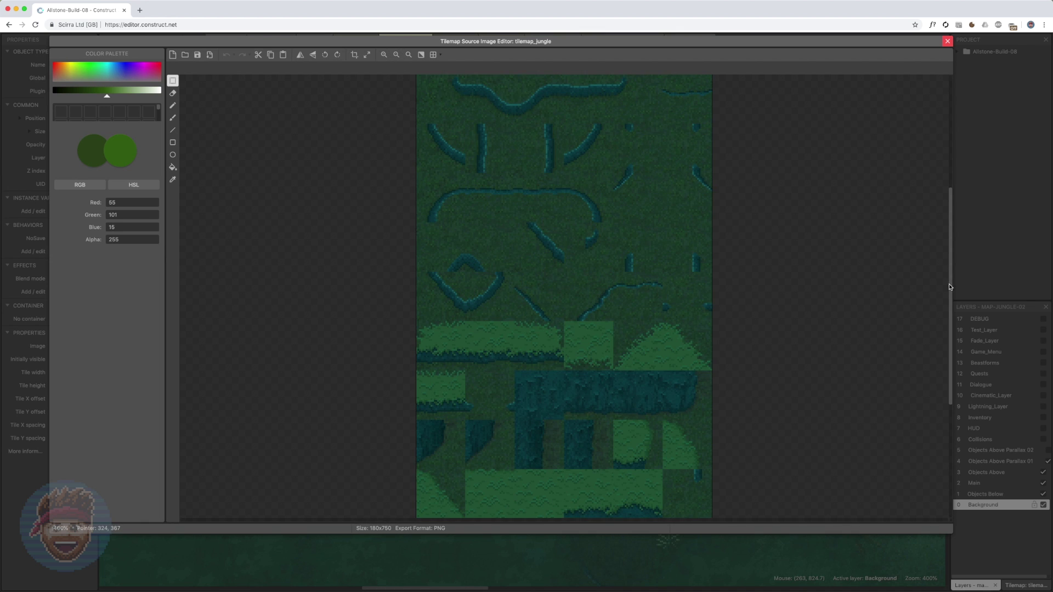
left_click_drag(949, 289, 917, 266)
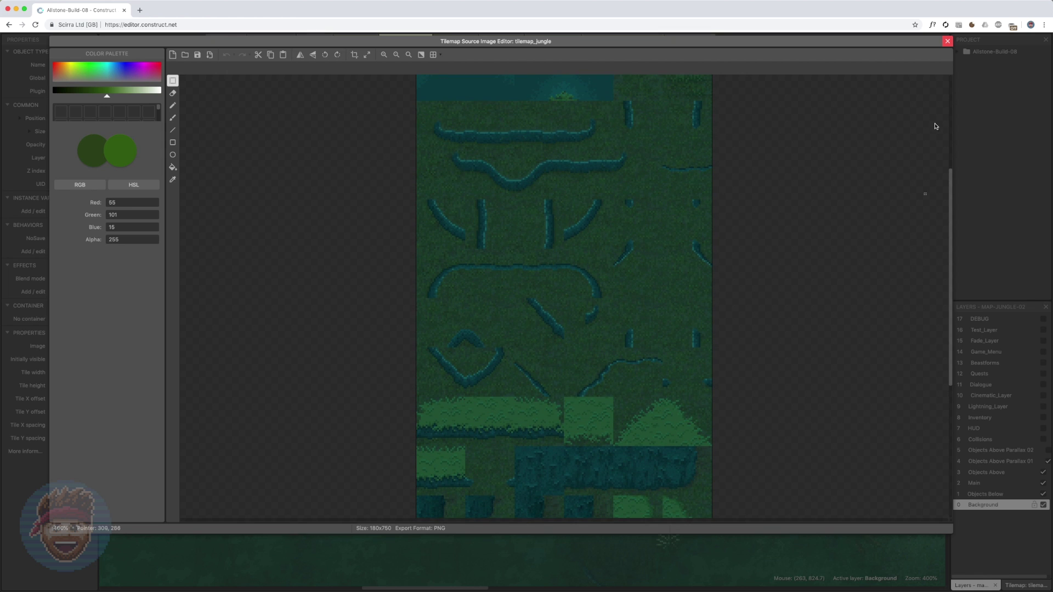
left_click(947, 41)
Examine the enlarged tilemap_forest_beach source image used by the map-beach-03 layout.
double_click(396, 178)
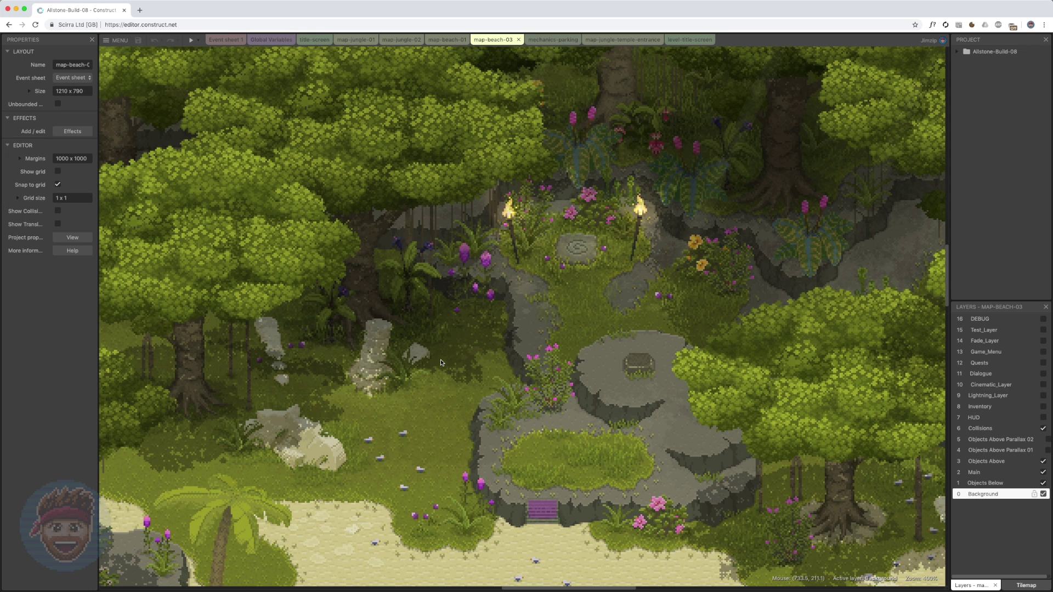
double_click(440, 362)
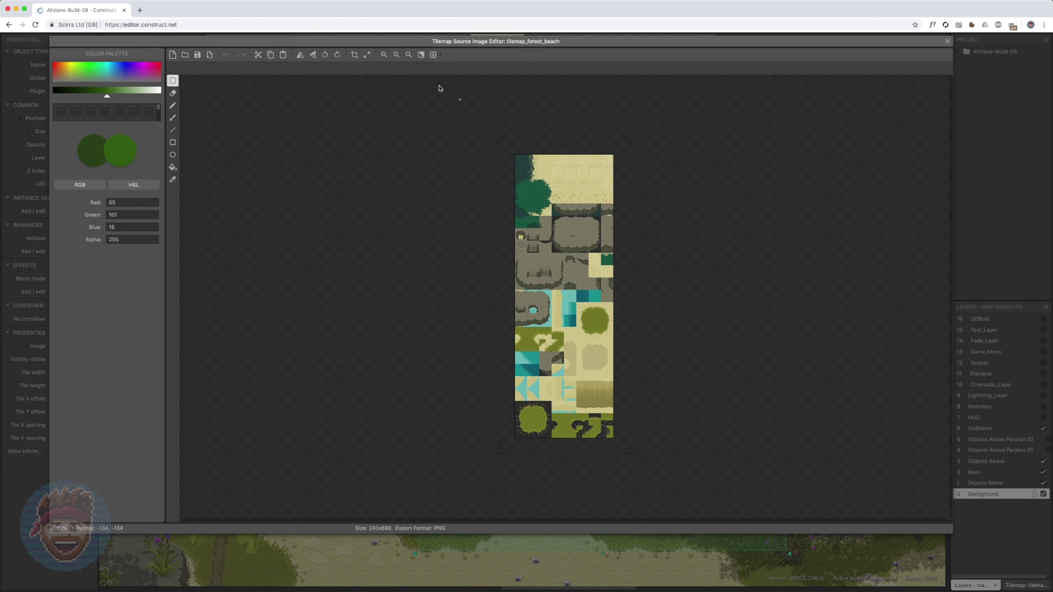
left_click(383, 55)
left_click(383, 55)
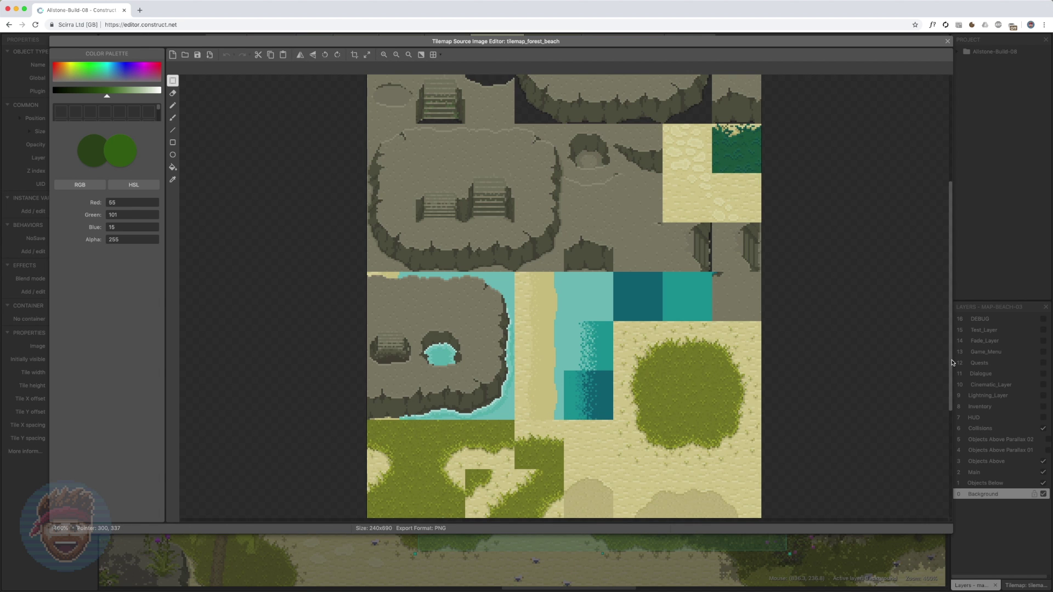
left_click_drag(953, 362, 921, 446)
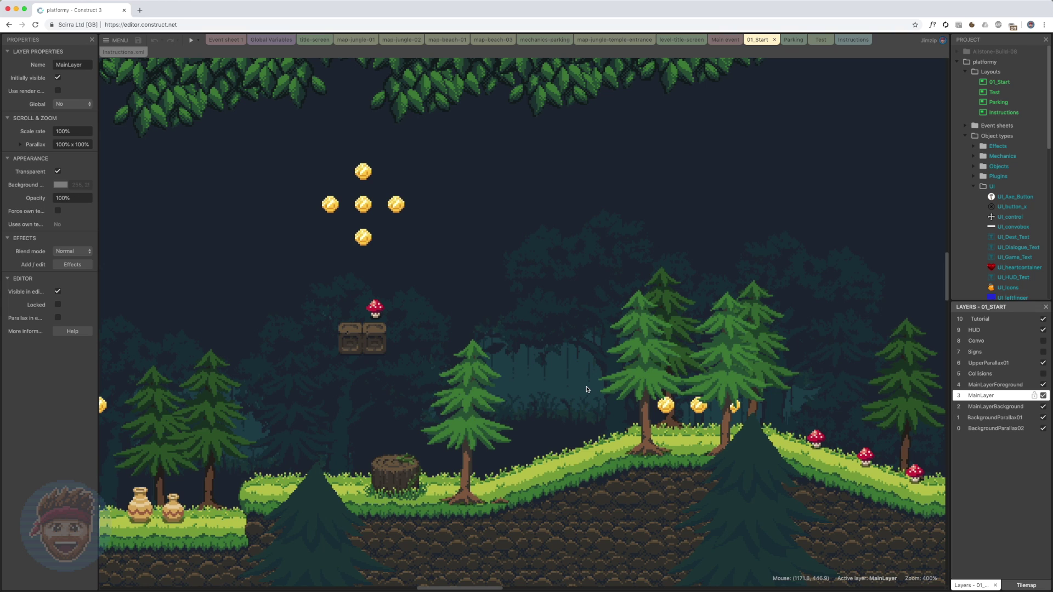
Select the ground tilemap in platformy's 01_Start layout and open it for viewing.
left_click(581, 514)
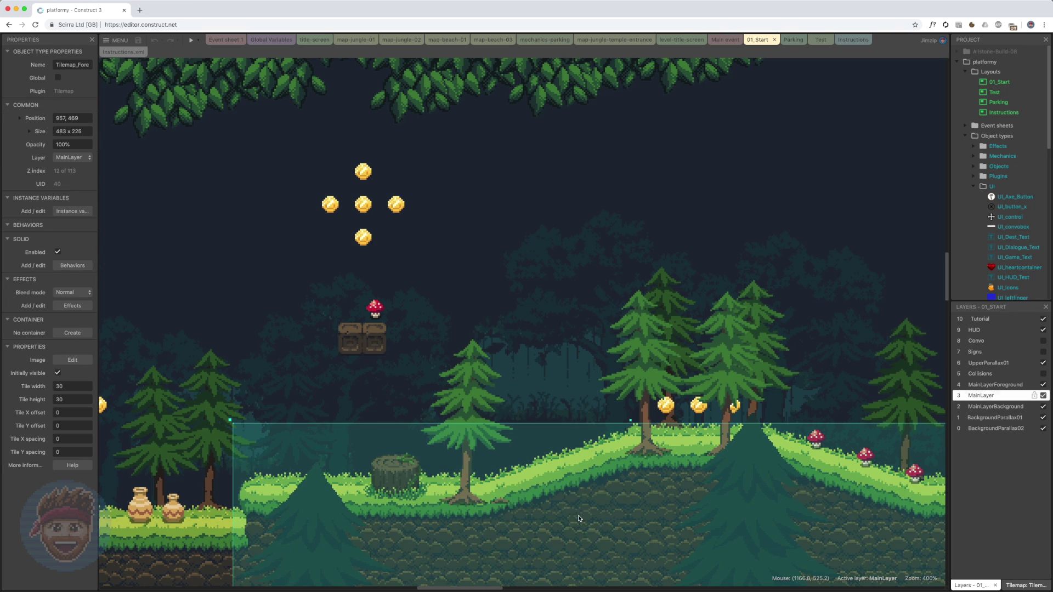
double_click(564, 485)
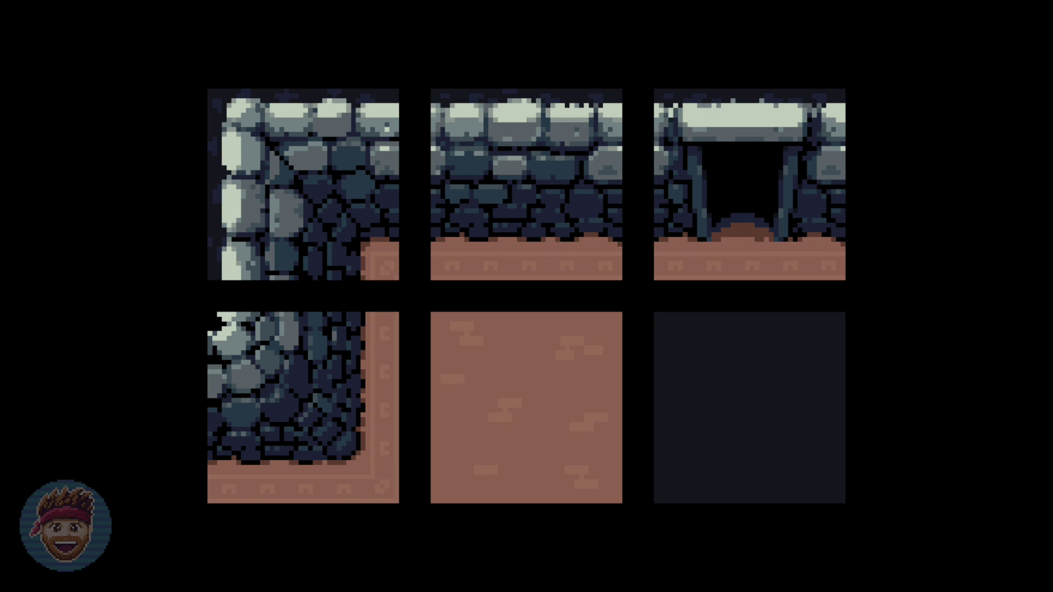